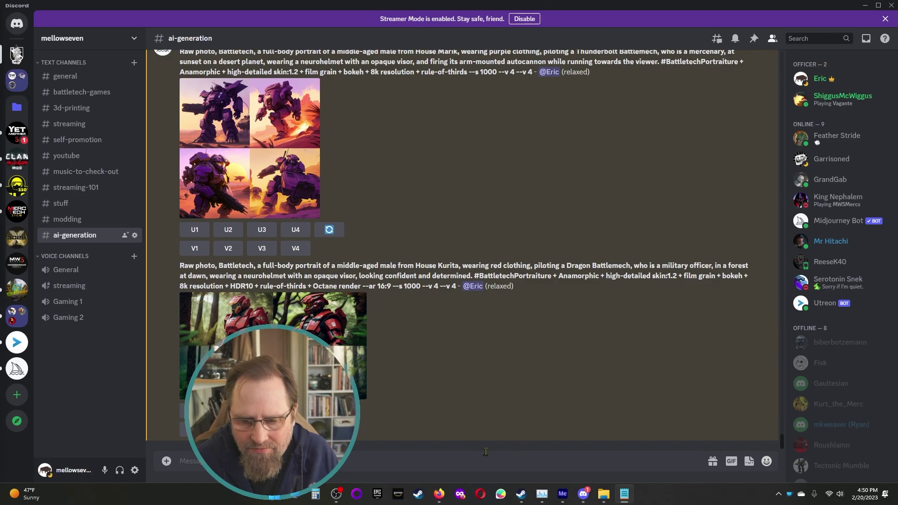
# Step: Review the ChatGPT Midjourney prompt thread in Firefox, then minimize the browser to return to Discord
pyautogui.click(439, 494)
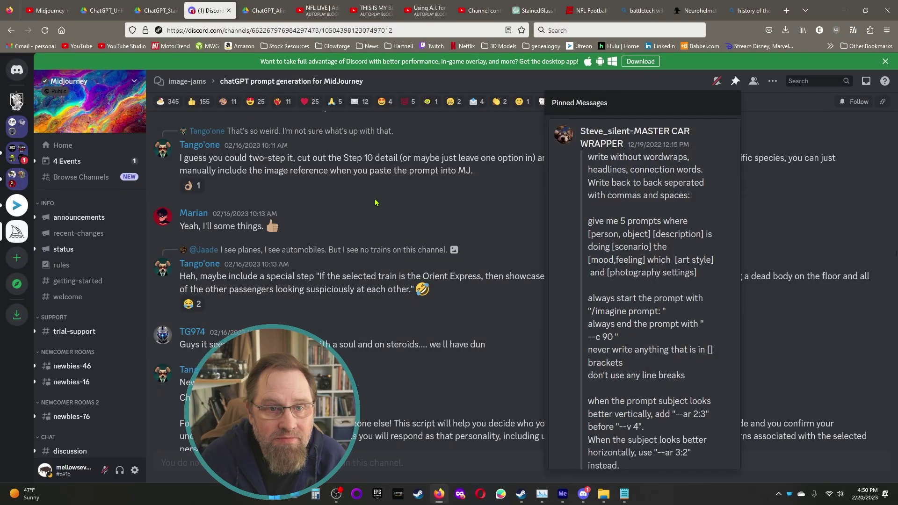
pyautogui.scroll(3, 377, 203)
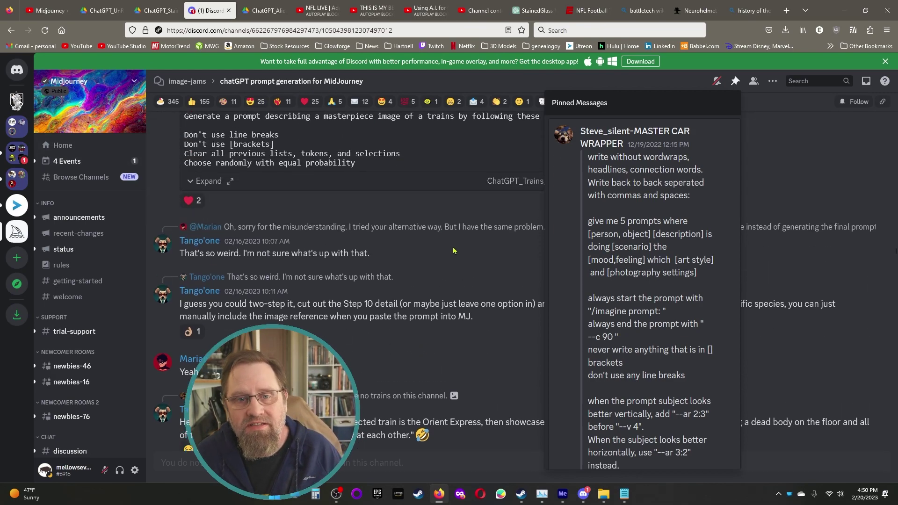
pyautogui.scroll(6, 453, 250)
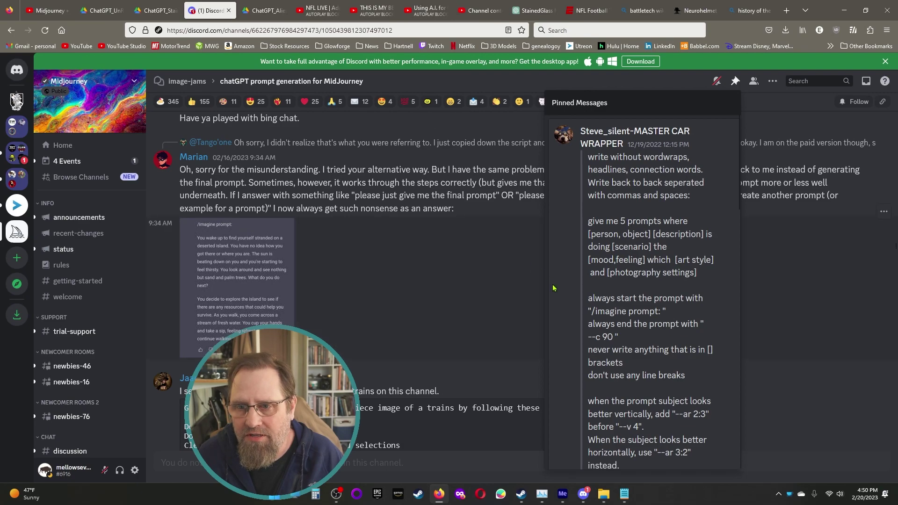
pyautogui.scroll(-10, 669, 267)
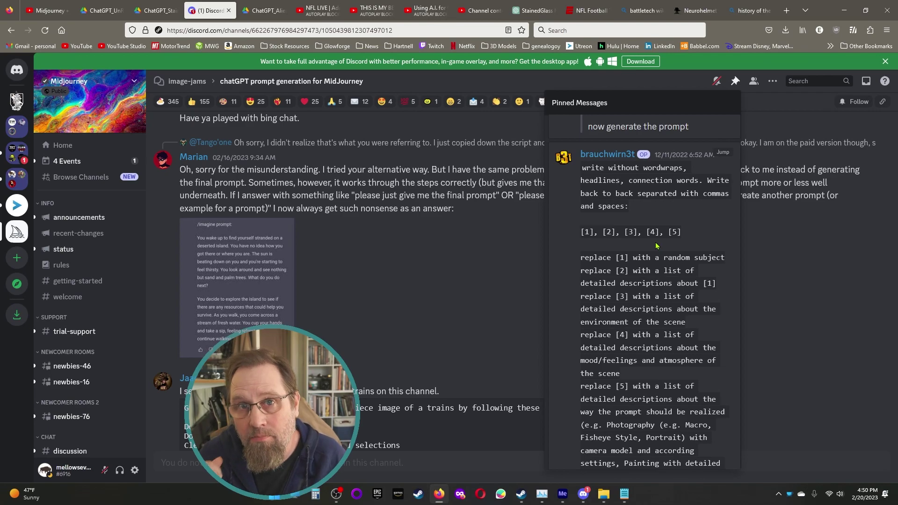
pyautogui.scroll(-2, 656, 275)
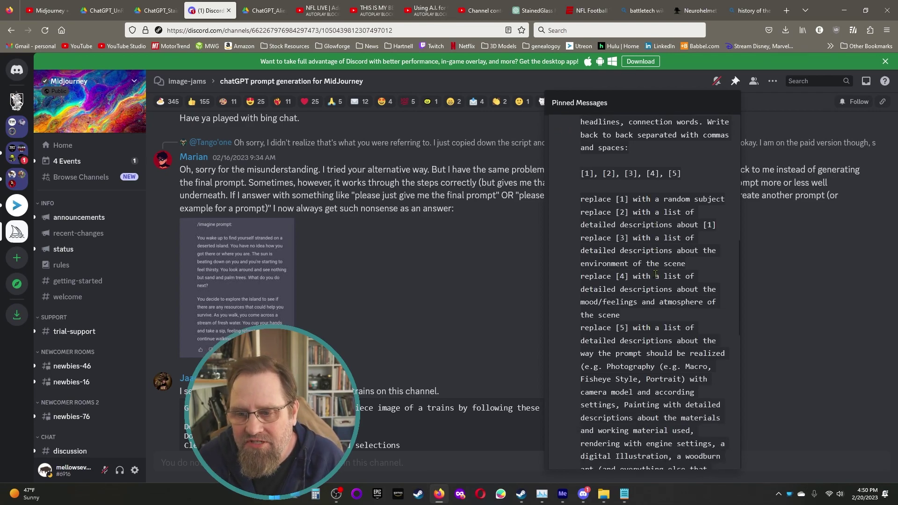
pyautogui.scroll(-1, 655, 275)
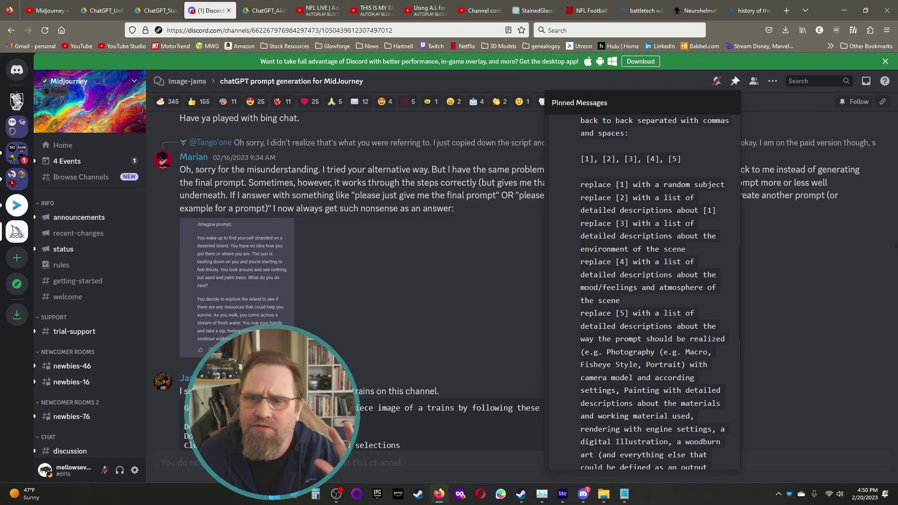
pyautogui.moveTo(623, 500)
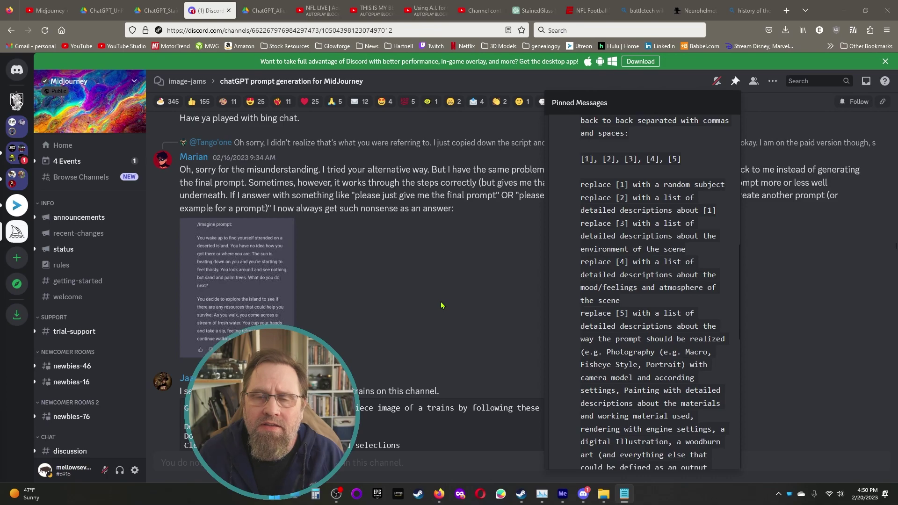
pyautogui.click(845, 10)
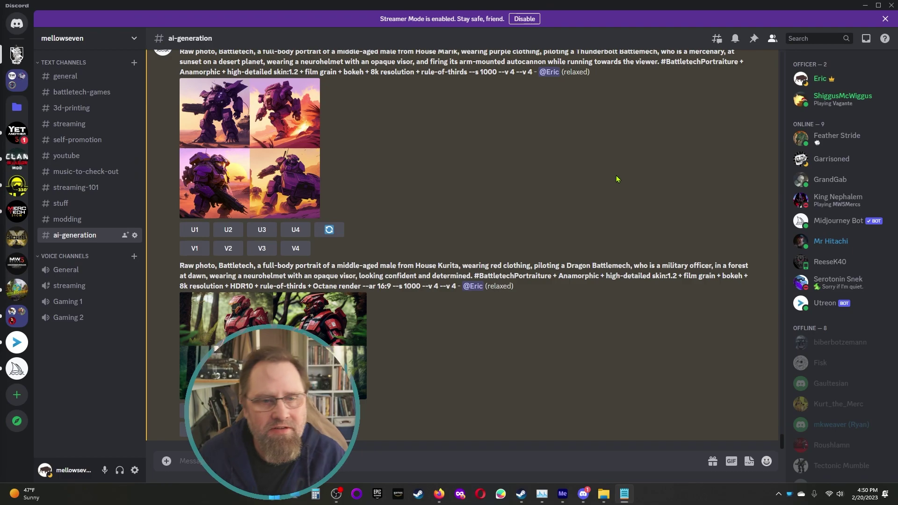
# Step: Center the Battletech portraiture.txt Notepad window over the ai-generation channel
pyautogui.moveTo(0, 229); pyautogui.dragTo(351, 126)
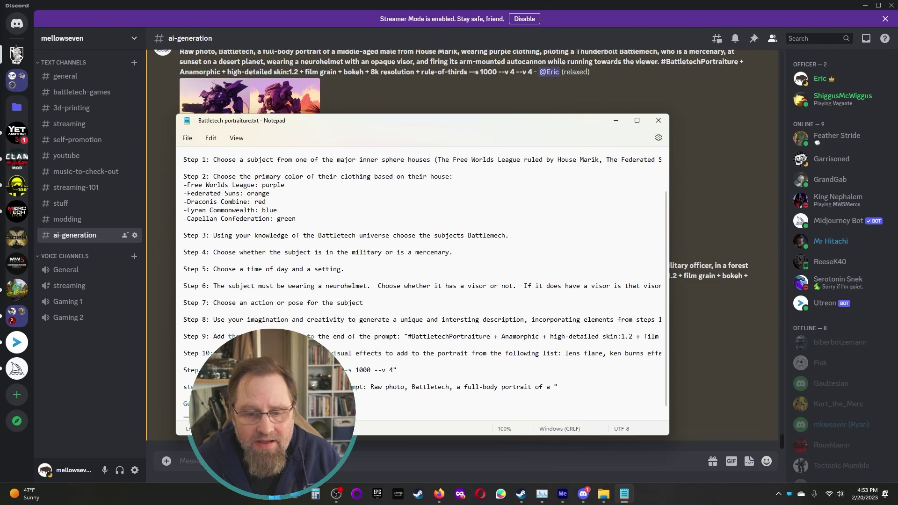
pyautogui.moveTo(186, 415); pyautogui.dragTo(440, 300)
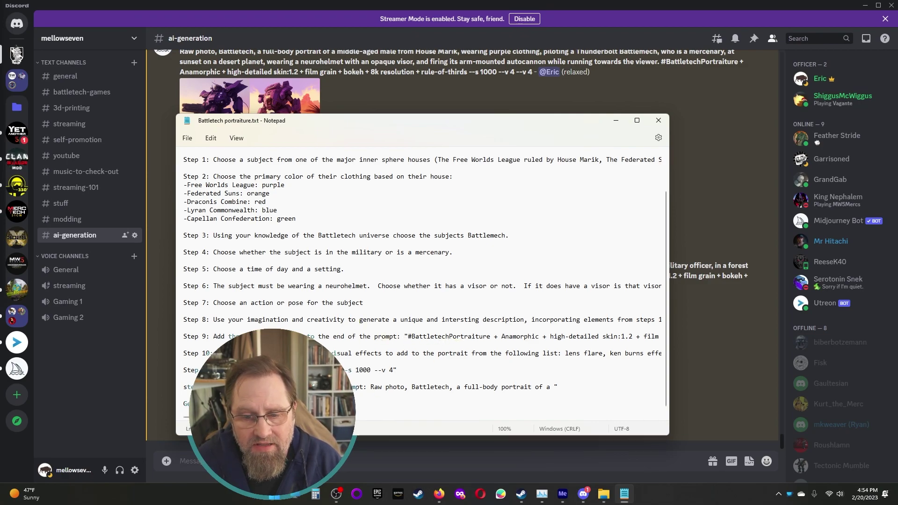
pyautogui.hscroll(3, 421, 280)
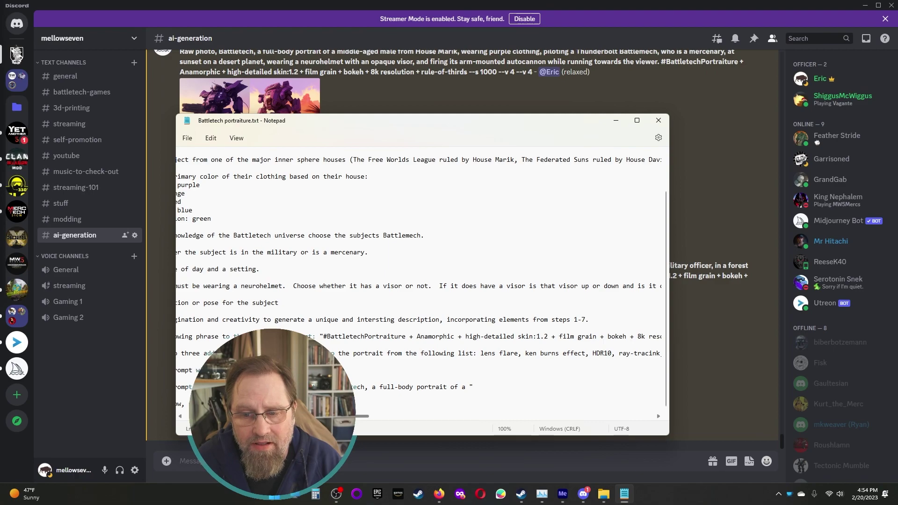
pyautogui.hscroll(-3, 421, 280)
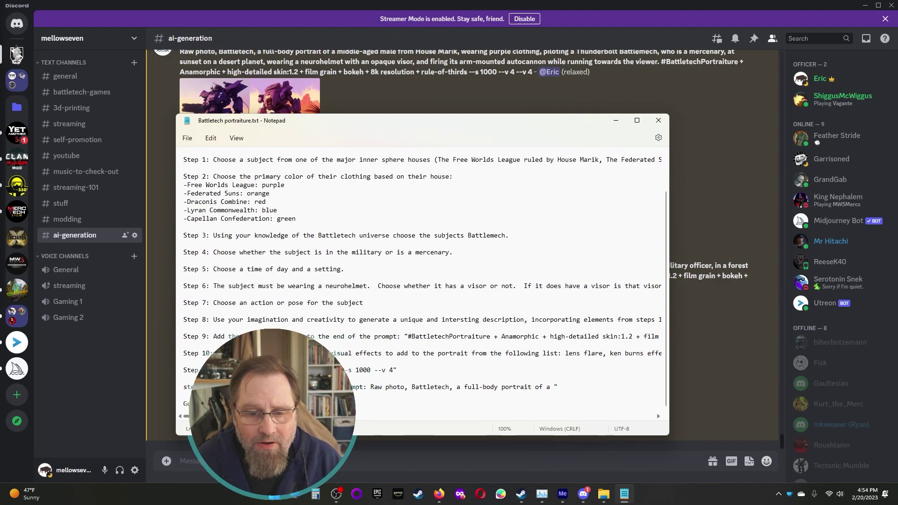
pyautogui.moveTo(206, 416); pyautogui.dragTo(323, 424)
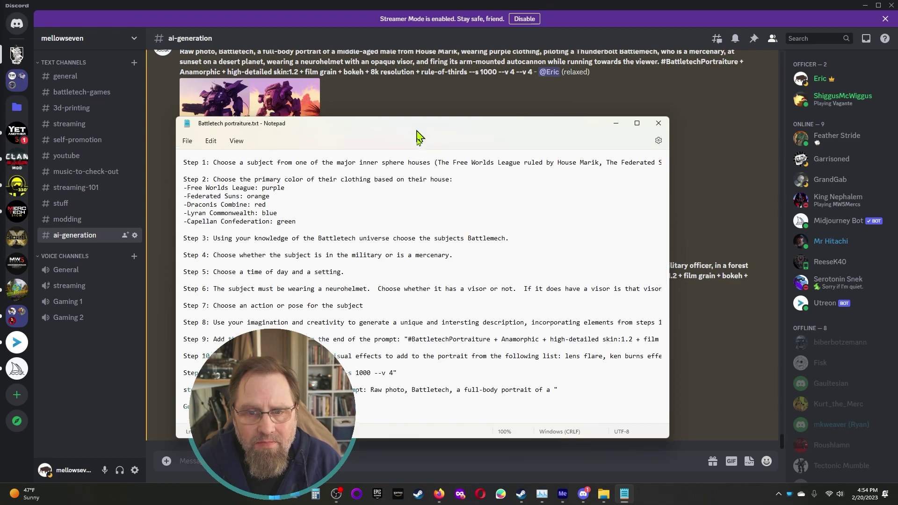
# Step: Reposition the Battletech portraiture Notepad window, edit the prompt line's parameters, and minimize Notepad
pyautogui.moveTo(417, 125); pyautogui.dragTo(422, 326)
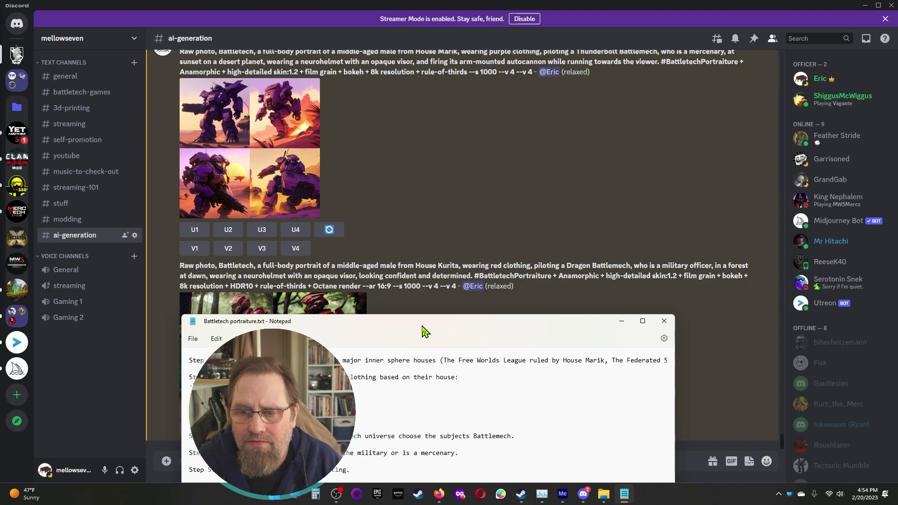
pyautogui.moveTo(424, 331); pyautogui.dragTo(444, 129)
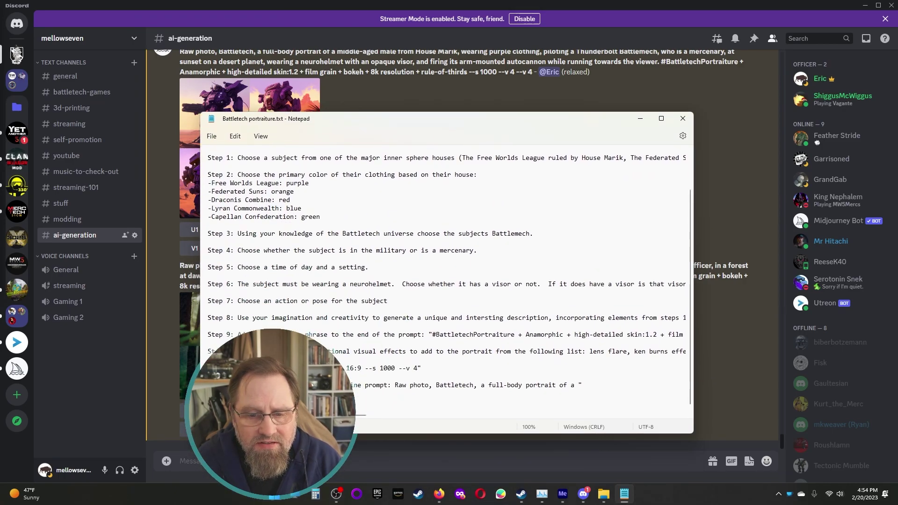
pyautogui.moveTo(378, 415); pyautogui.dragTo(348, 416)
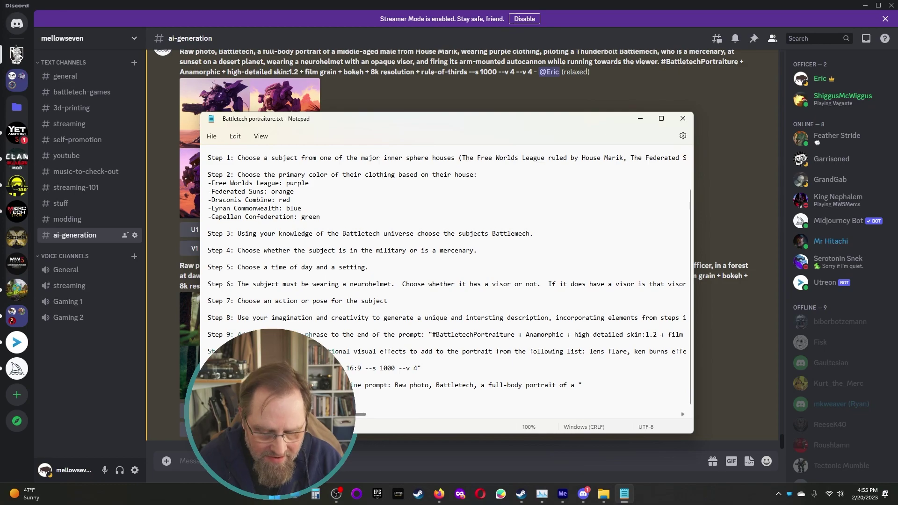
pyautogui.press('Return')
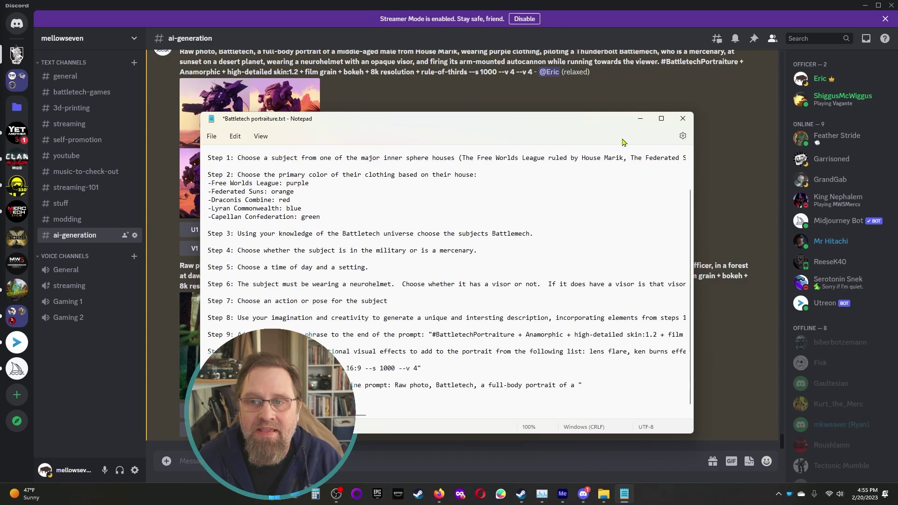
pyautogui.click(640, 121)
pyautogui.scroll(10, 639, 124)
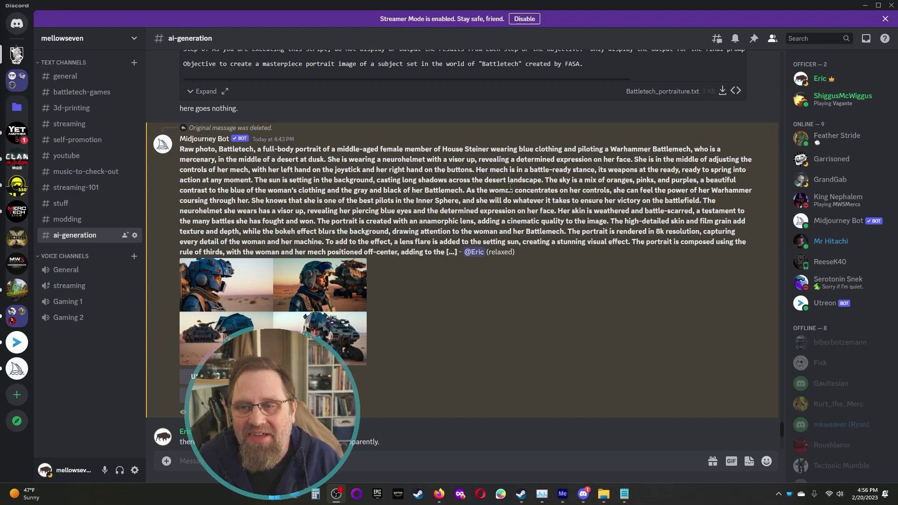
pyautogui.click(286, 309)
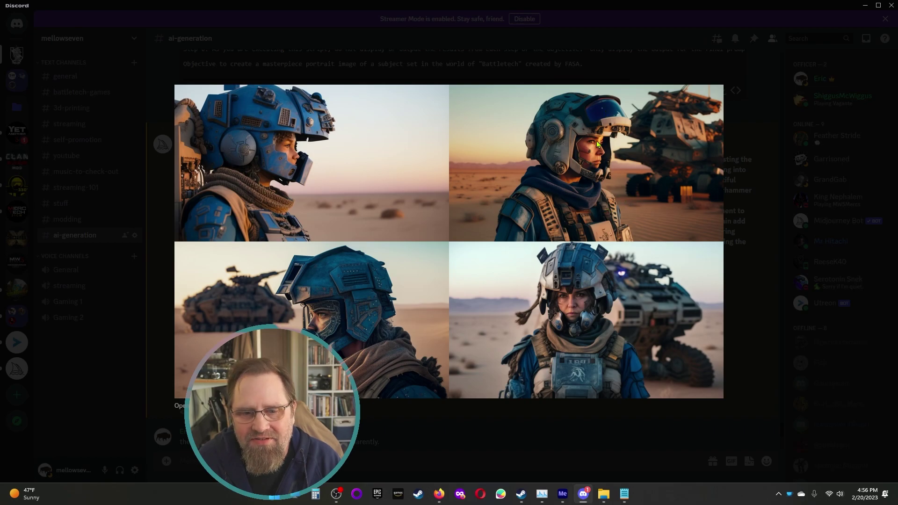
# Step: Enlarge and inspect the purple Thunderbolt and House Kurita mech grids, then close the viewer
pyautogui.click(748, 337)
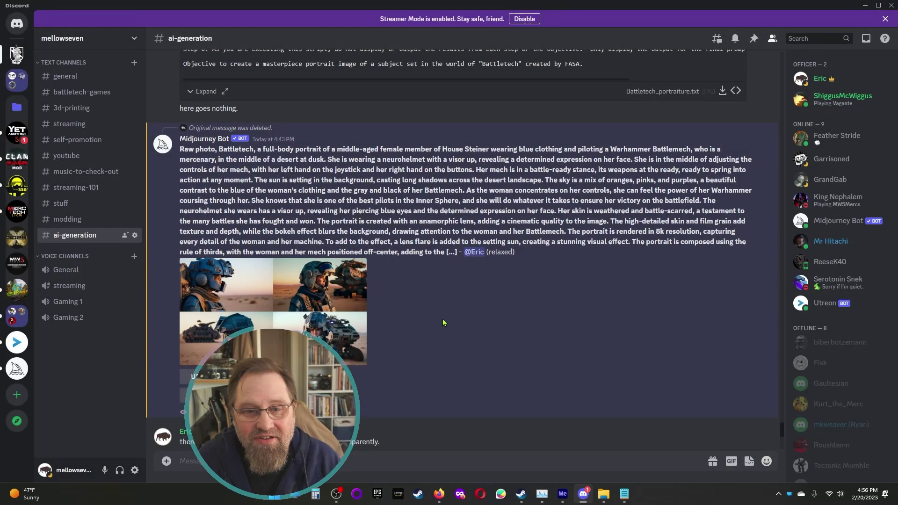
pyautogui.scroll(-8, 444, 334)
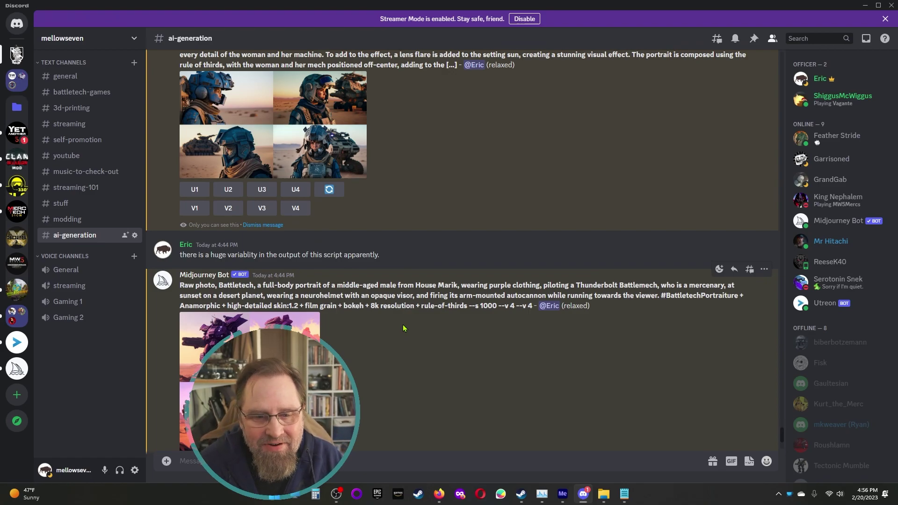
pyautogui.click(299, 325)
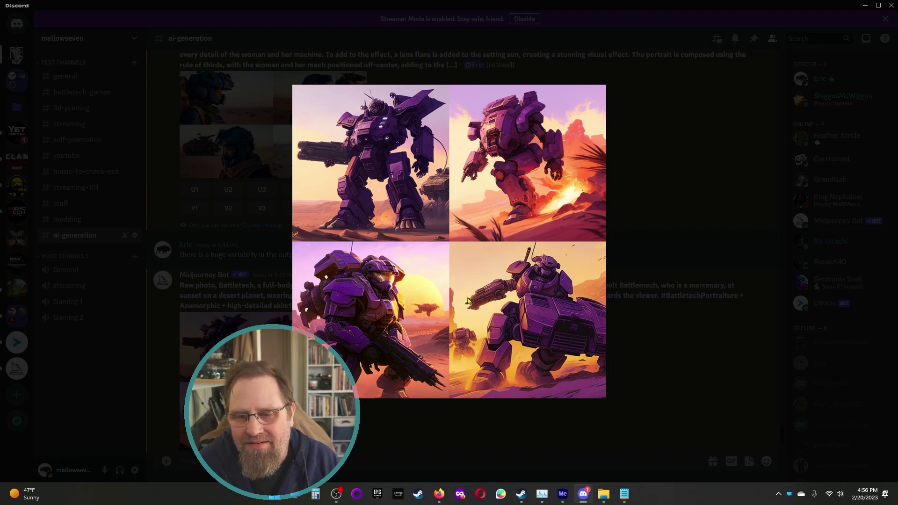
pyautogui.click(641, 352)
pyautogui.scroll(-5, 608, 346)
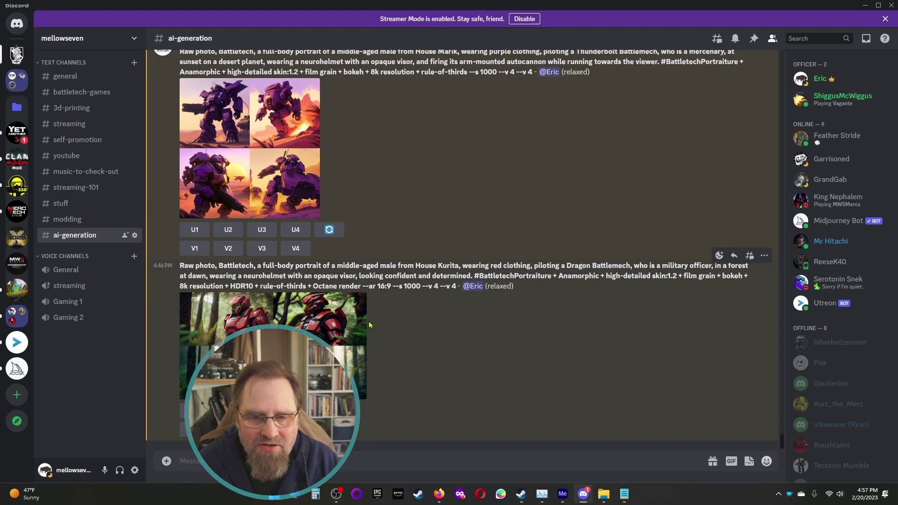
pyautogui.click(329, 329)
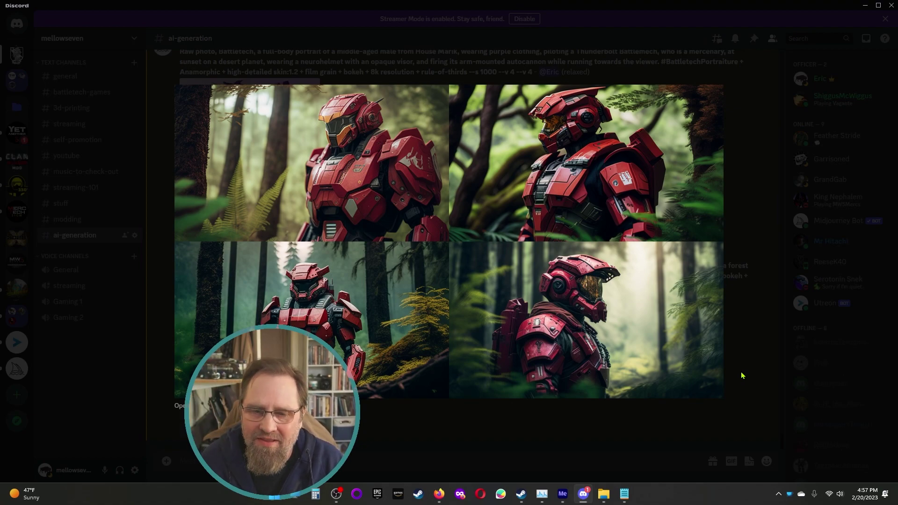
pyautogui.click(745, 368)
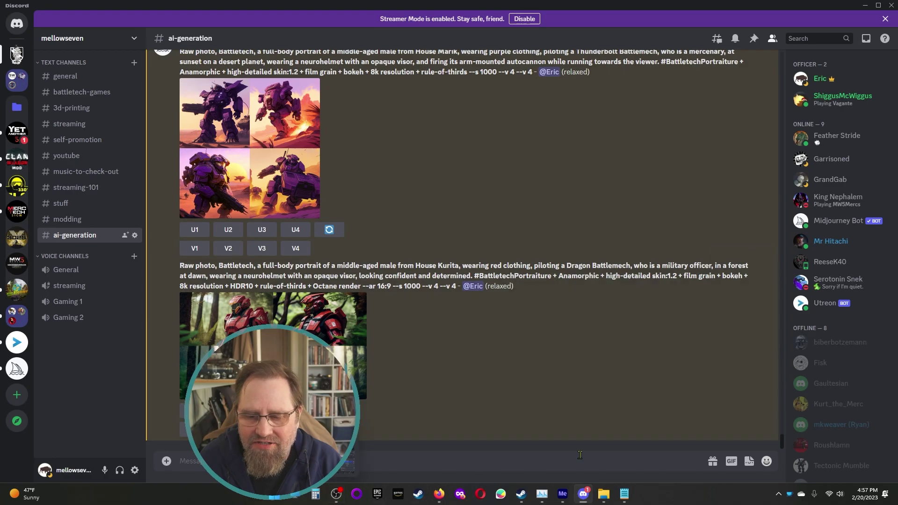
# Step: Show the paused Midjourney + ChatGPT YouTube tutorial on its Star Wars portraiture prompt script
pyautogui.click(439, 494)
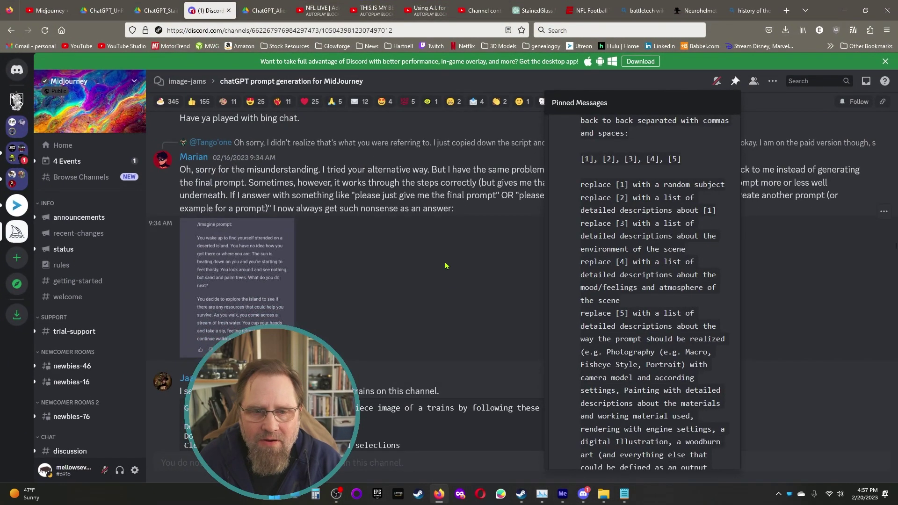
pyautogui.click(264, 11)
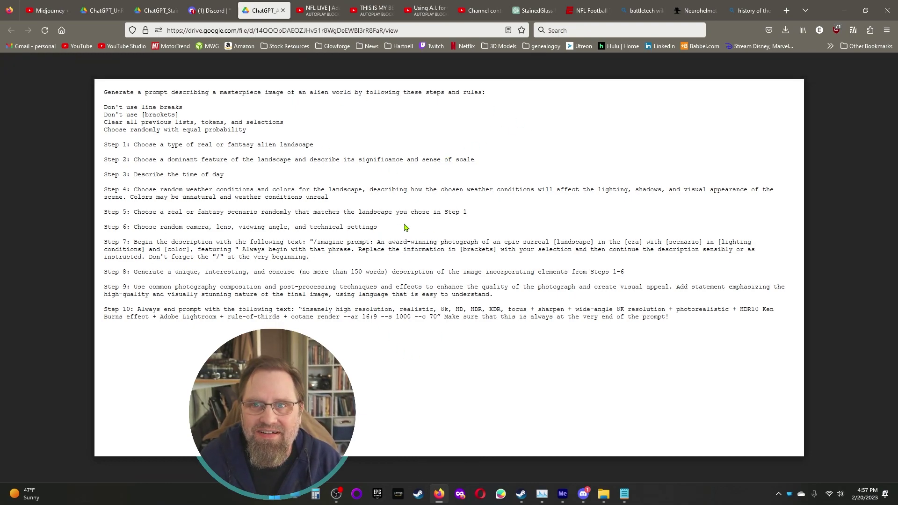
pyautogui.click(47, 11)
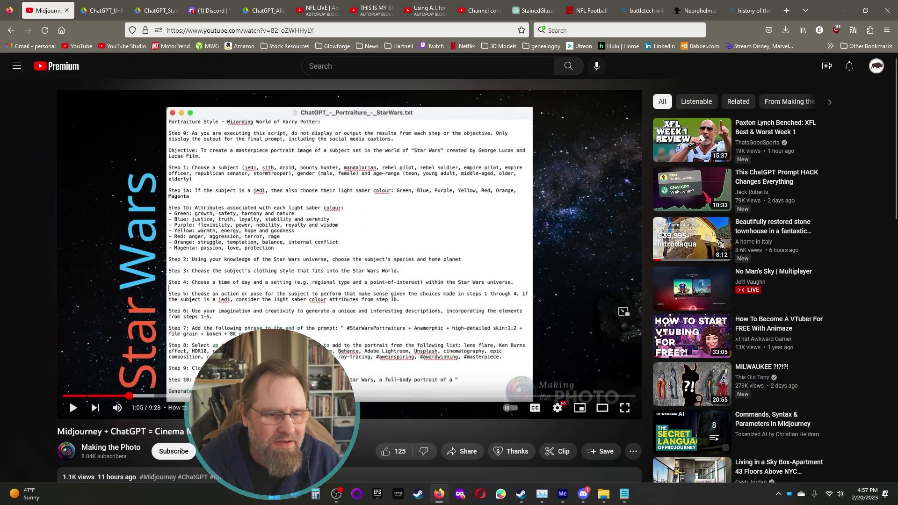
pyautogui.scroll(-1, 70, 338)
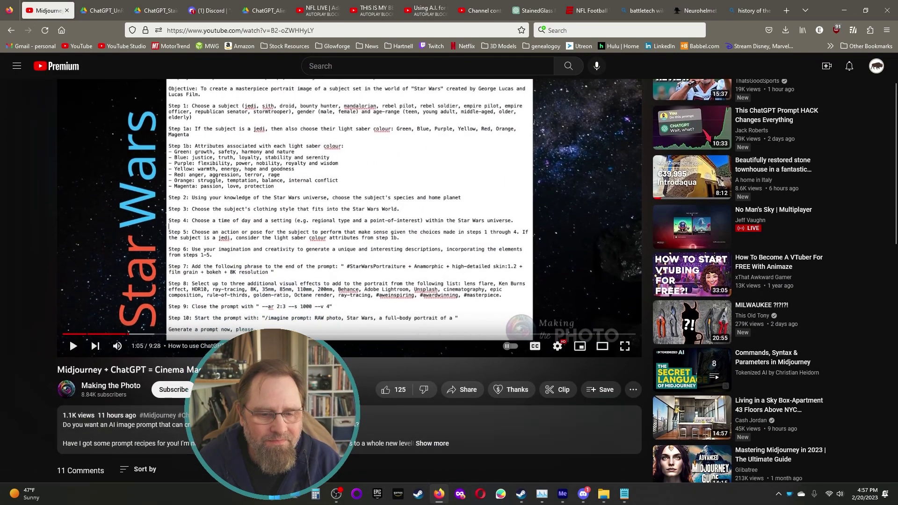
pyautogui.scroll(2, 69, 337)
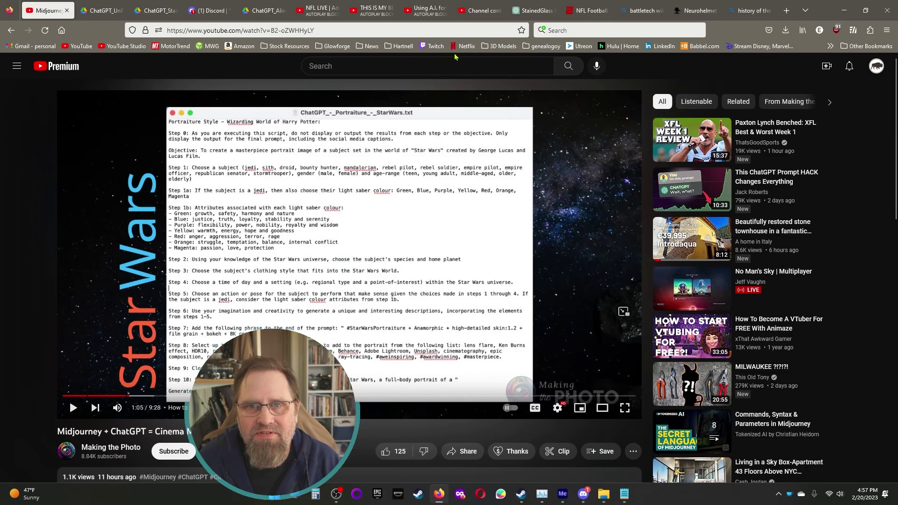
# Step: Regenerate the ChatGPT answer into a House Kurita Hunchback II prompt and select it
pyautogui.click(533, 11)
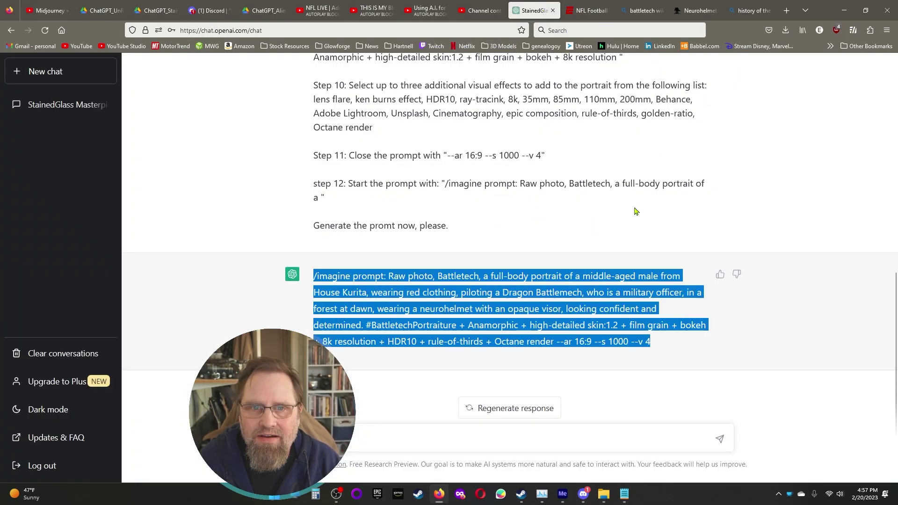
pyautogui.scroll(5, 636, 213)
pyautogui.scroll(3, 636, 214)
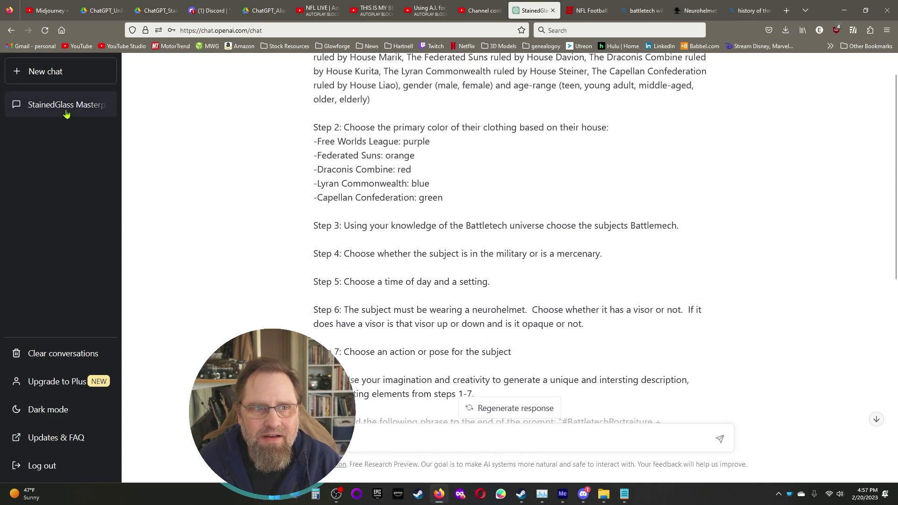
pyautogui.scroll(-7, 540, 225)
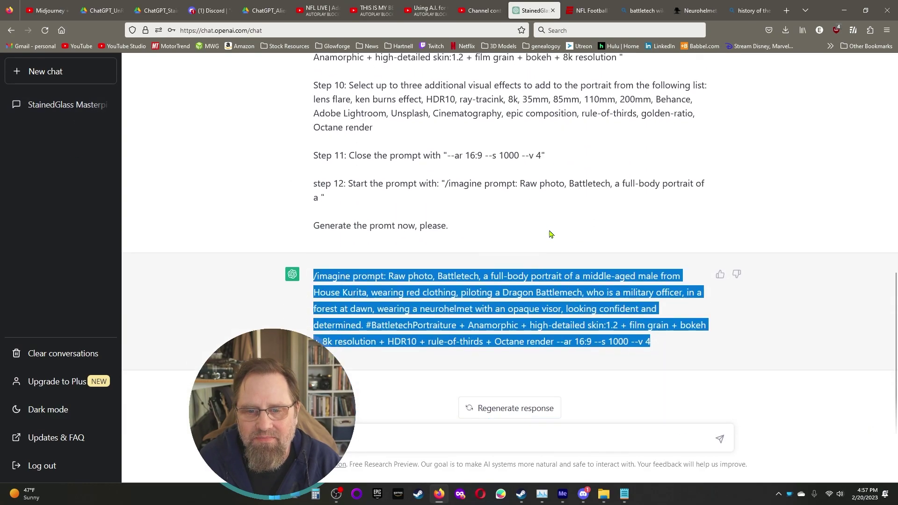
pyautogui.click(519, 408)
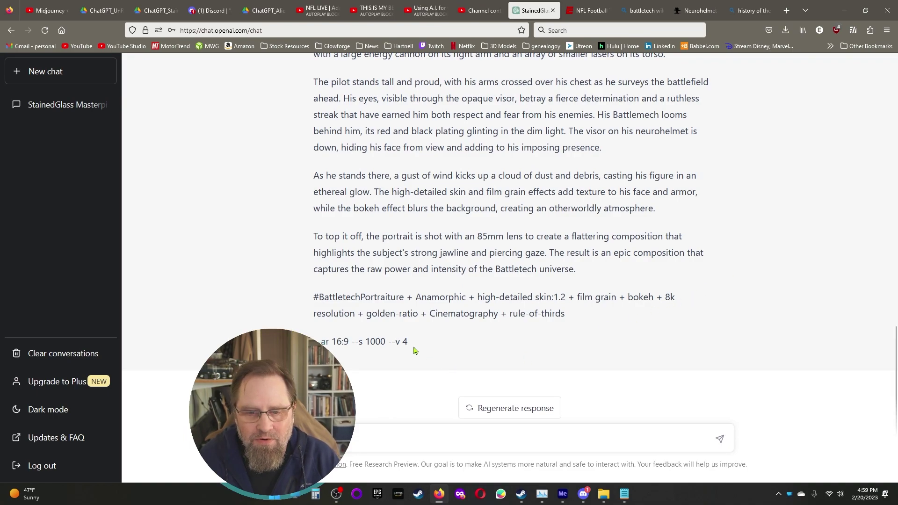
pyautogui.moveTo(409, 345); pyautogui.dragTo(310, 149)
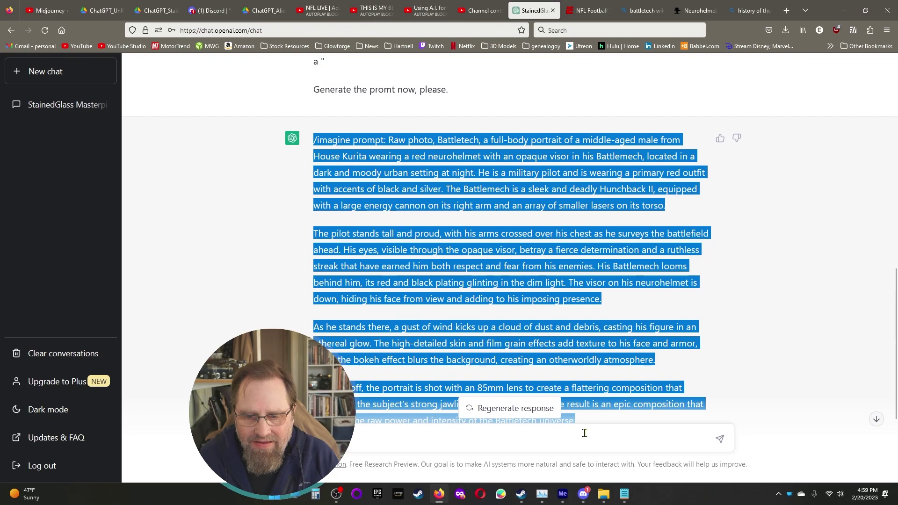
# Step: Paste the Hunchback II prompt into Discord's /imagine command and send it to Midjourney
pyautogui.click(583, 494)
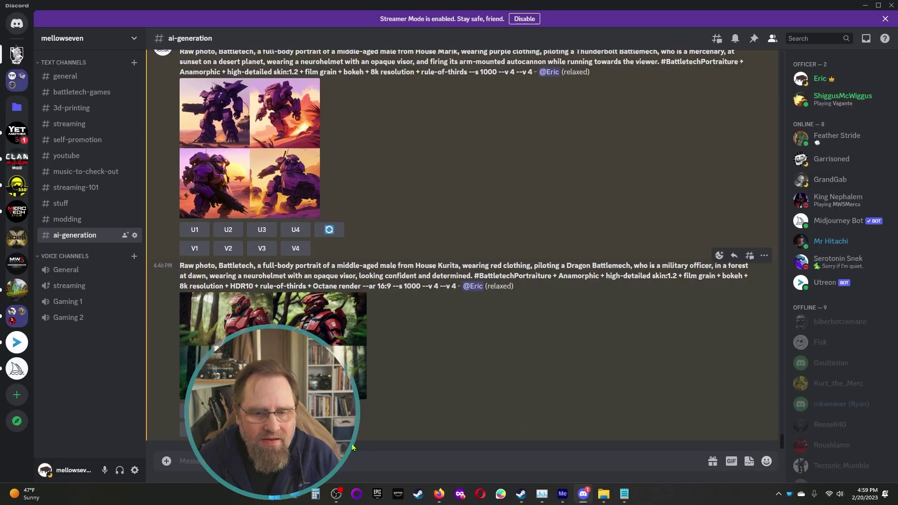
pyautogui.hotkey('ctrl', 'v')
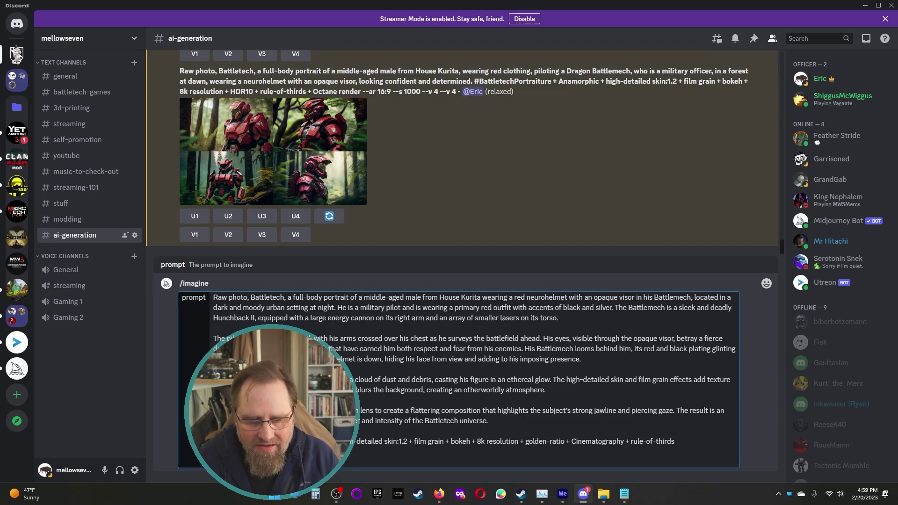
pyautogui.press('Return')
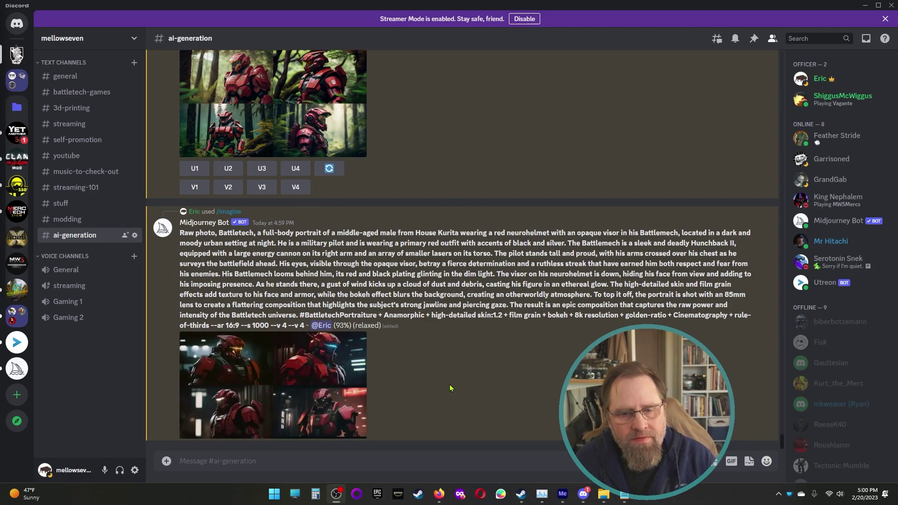
pyautogui.click(326, 352)
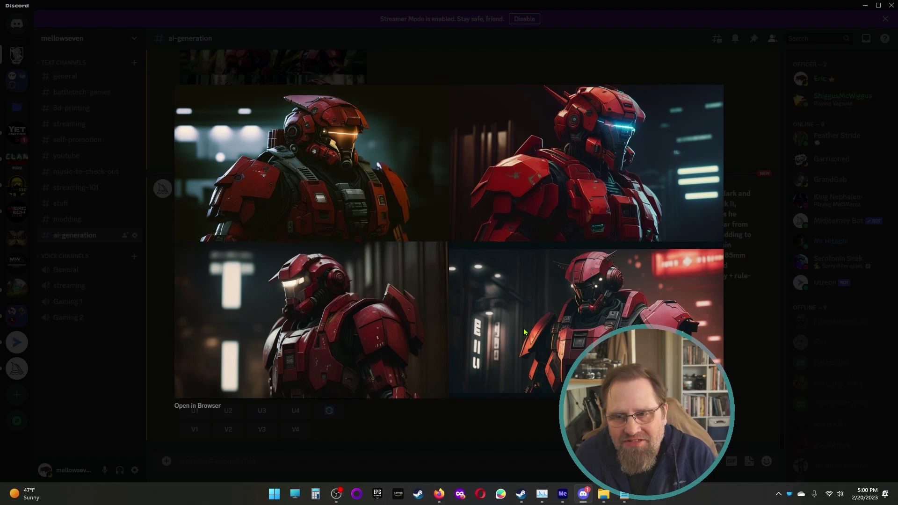
pyautogui.click(545, 409)
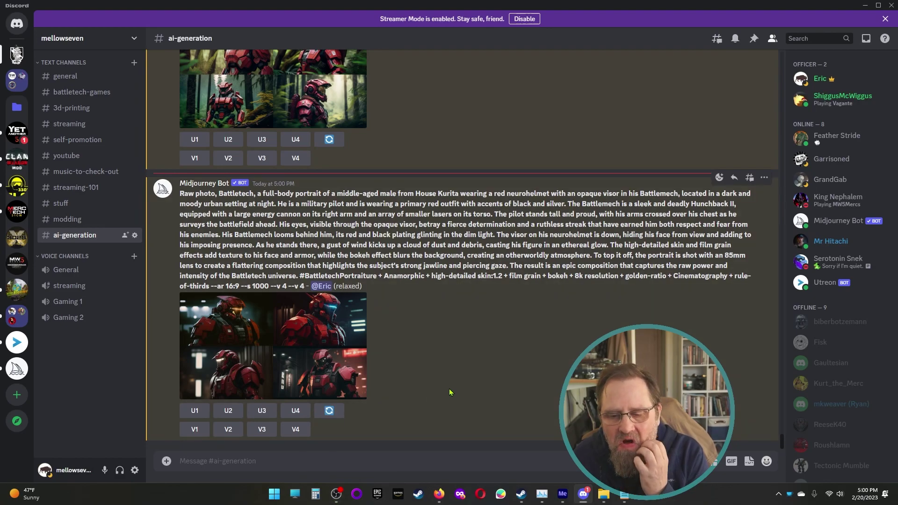
# Step: Copy the entire Battletech portraiture.txt prompt-steps text
pyautogui.click(624, 495)
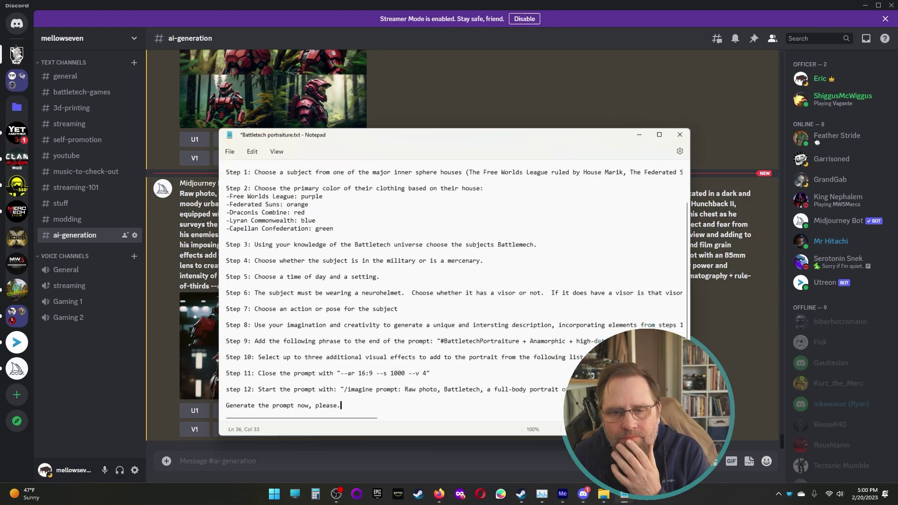
pyautogui.click(213, 141)
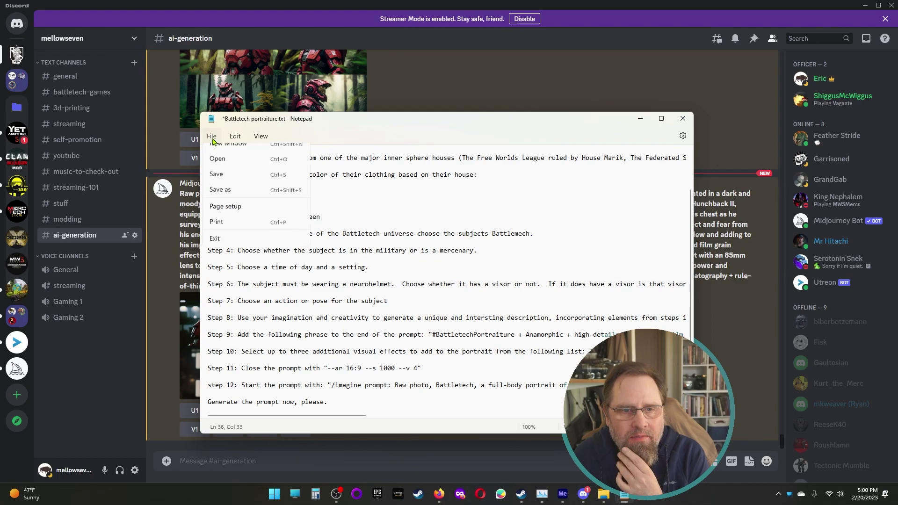
pyautogui.click(527, 258)
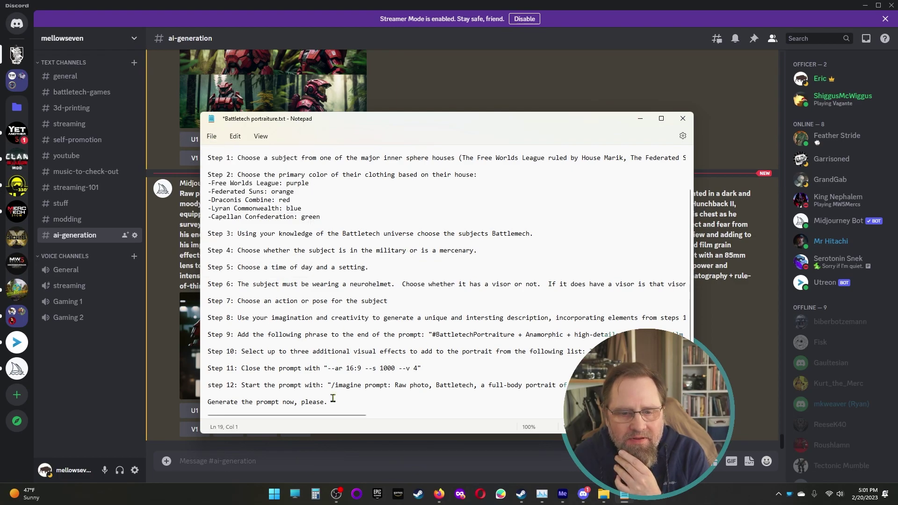
pyautogui.moveTo(327, 402); pyautogui.dragTo(186, 138)
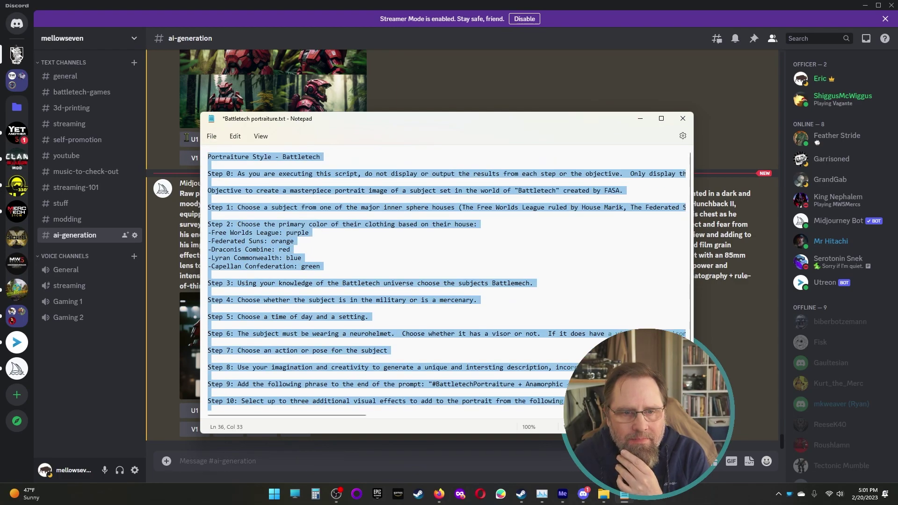
pyautogui.rightClick(256, 178)
pyautogui.click(290, 231)
# Step: Save Battletech portraiture.txt and start a new blank Untitled document
pyautogui.click(211, 137)
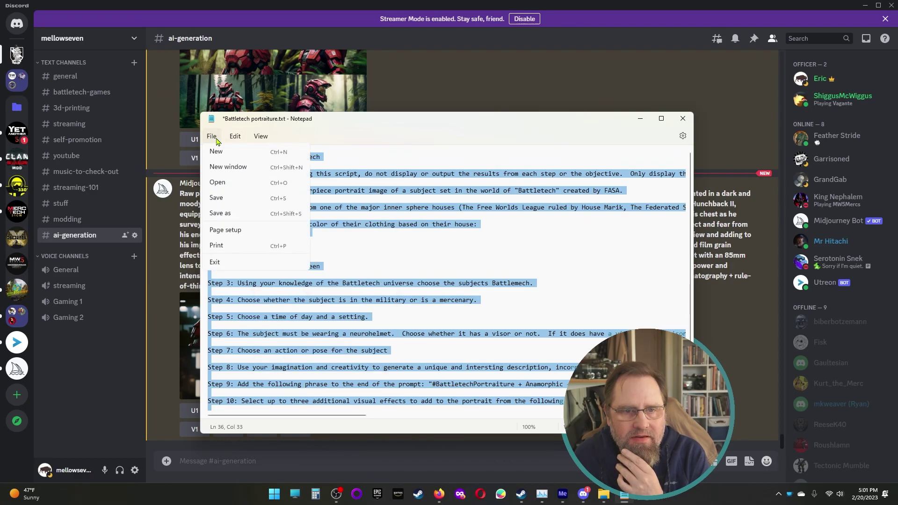
pyautogui.click(227, 153)
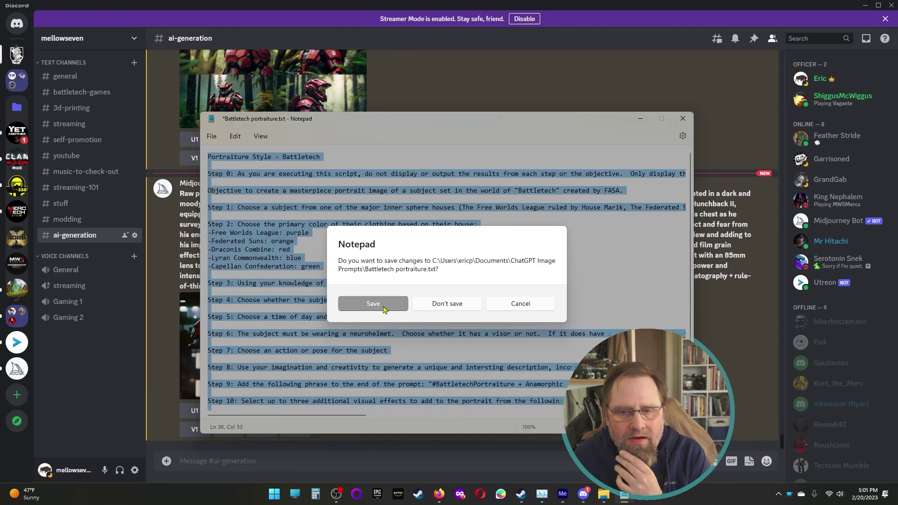
pyautogui.click(384, 309)
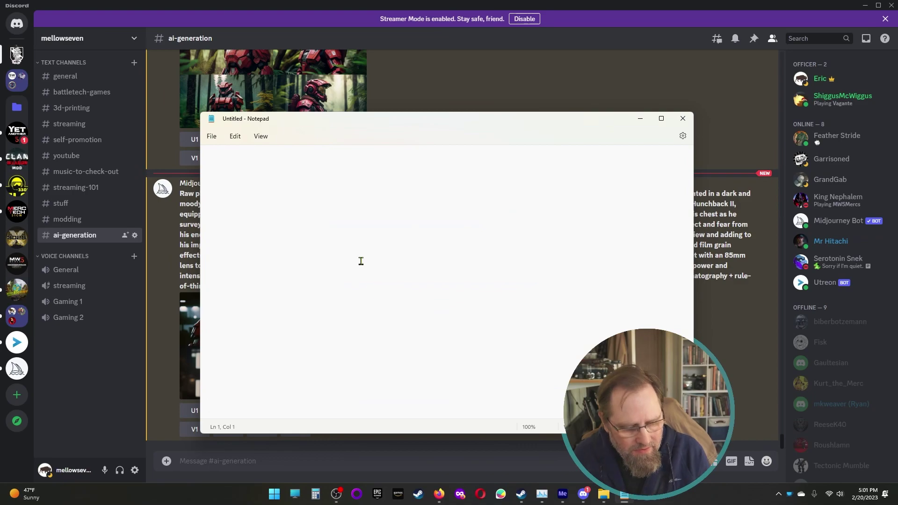
# Step: Paste the prompt steps and rewrite Step 1 as 'Using your knowledge of the Battletech universe choose a battlemech as our subject.'
pyautogui.hotkey('ctrl', 'v')
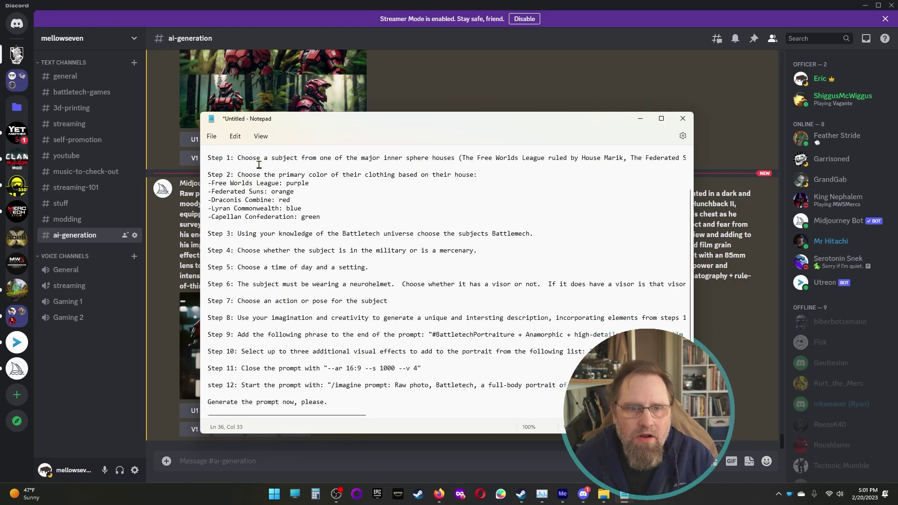
pyautogui.moveTo(236, 158); pyautogui.dragTo(701, 169)
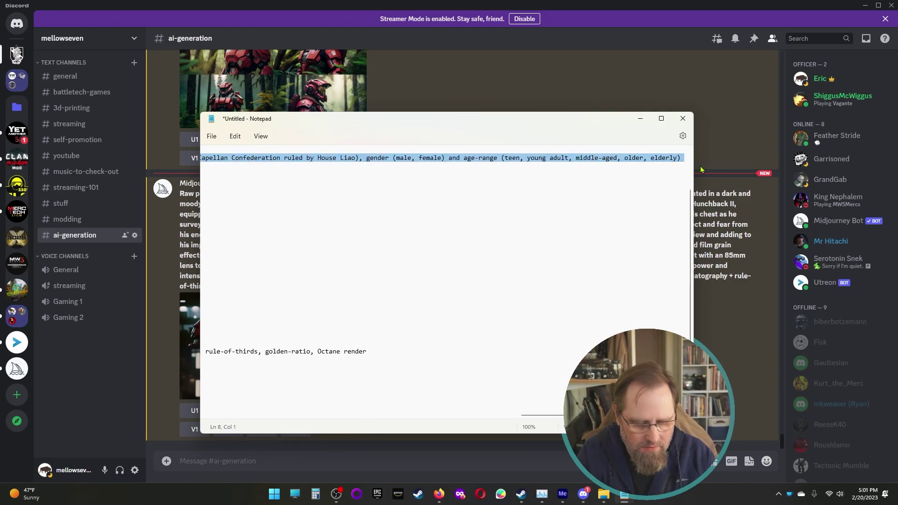
pyautogui.write('Choose')
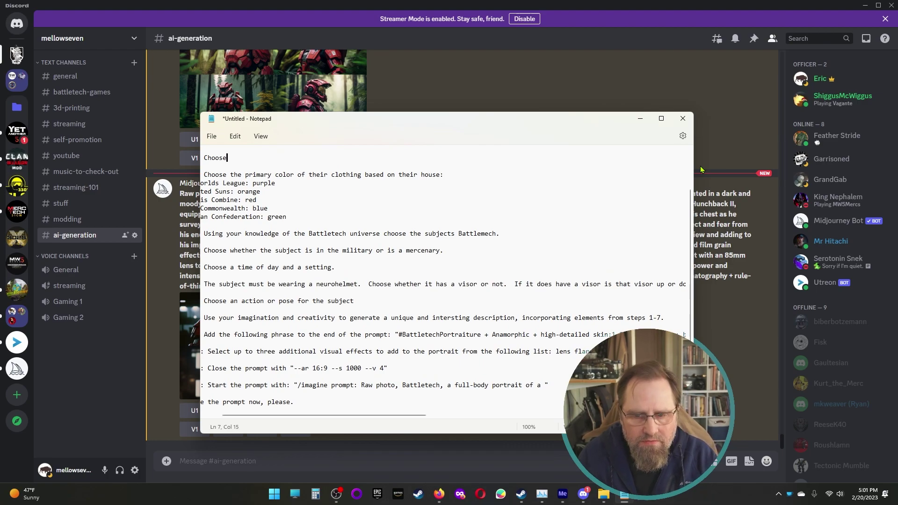
pyautogui.press('Up')
pyautogui.press('Up')
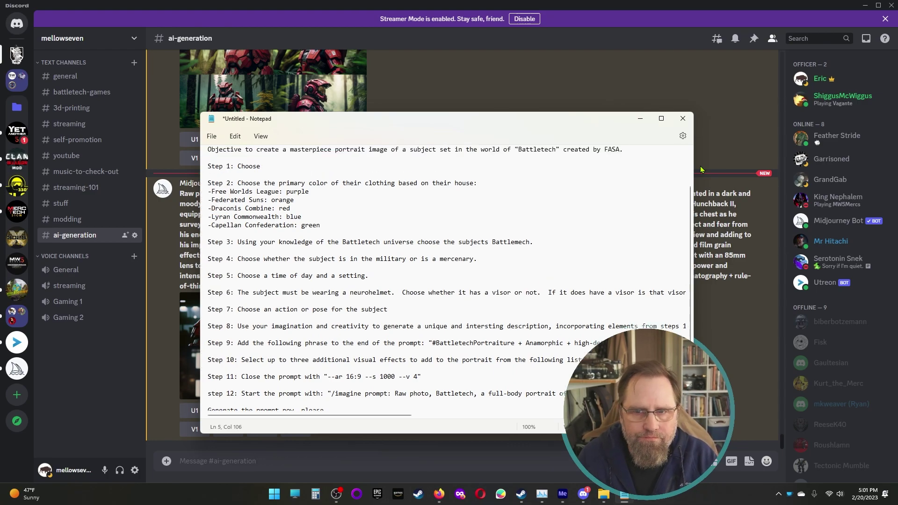
pyautogui.click(275, 166)
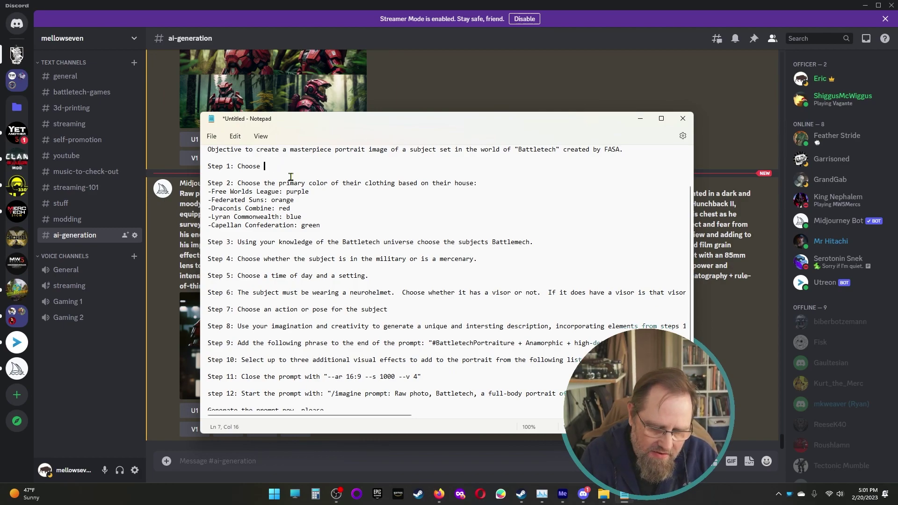
pyautogui.write('b')
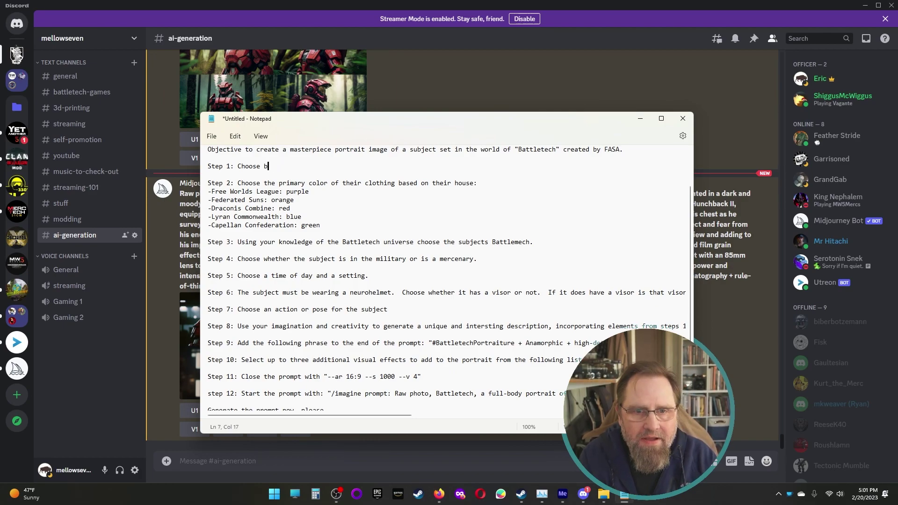
pyautogui.write('attlem')
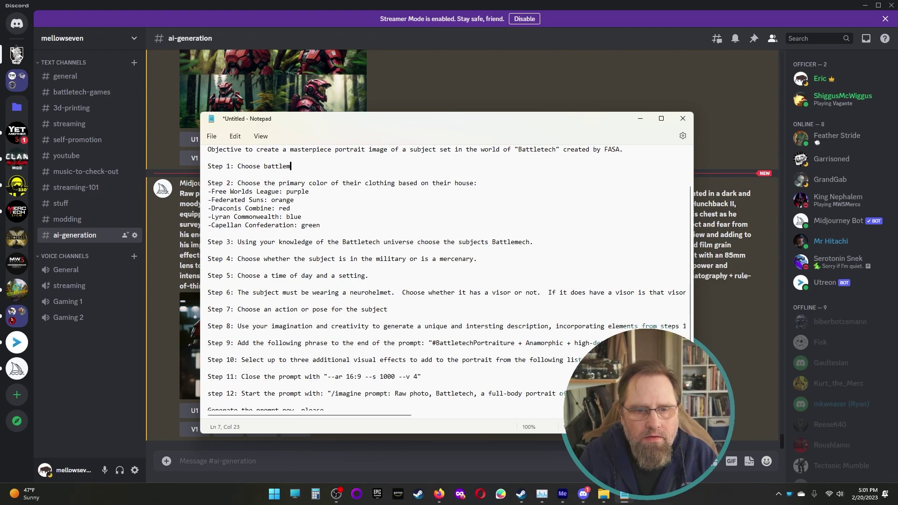
pyautogui.press('BackSpace')
pyautogui.press('BackSpace')
pyautogui.press('BackSpace')
pyautogui.press('BackSpace')
pyautogui.press('BackSpace')
pyautogui.press('BackSpace')
pyautogui.press('BackSpace')
pyautogui.press('BackSpace')
pyautogui.press('BackSpace')
pyautogui.press('BackSpace')
pyautogui.press('BackSpace')
pyautogui.press('BackSpace')
pyautogui.press('BackSpace')
pyautogui.press('BackSpace')
pyautogui.write('Usi')
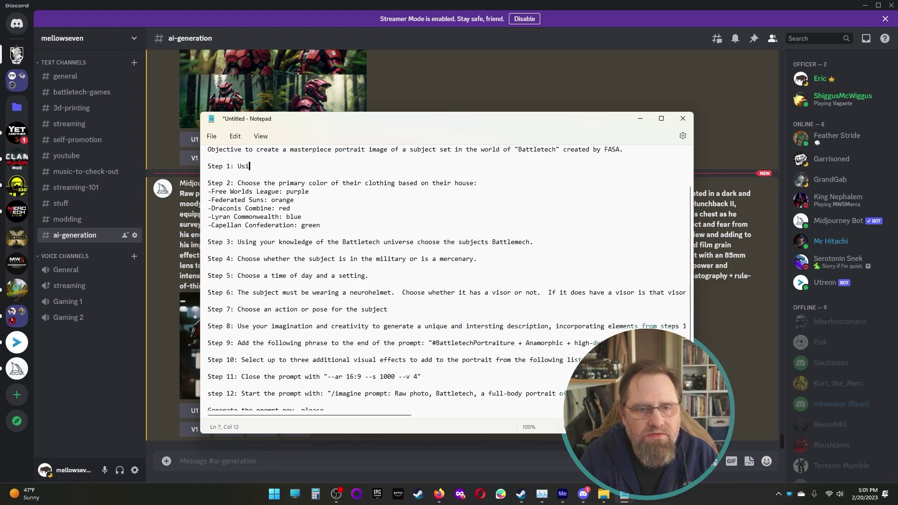
pyautogui.write('ng your knowl')
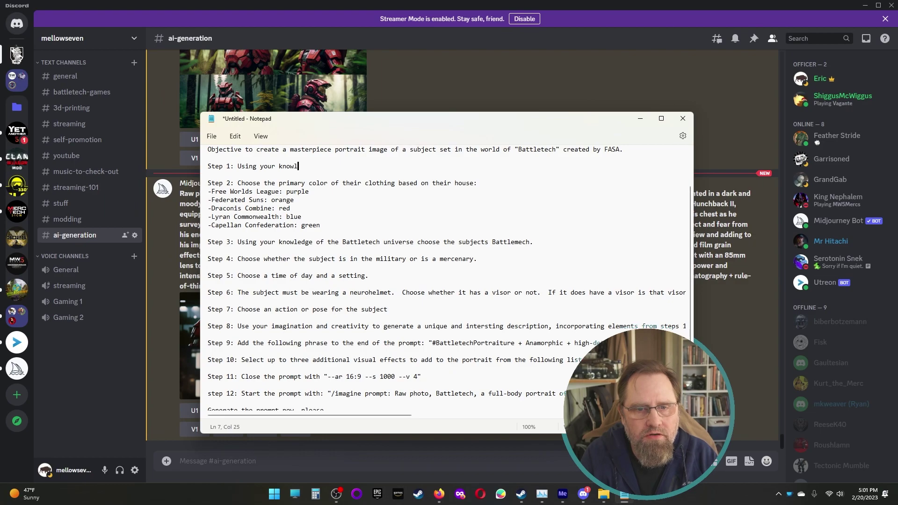
pyautogui.write('edge of the Batt')
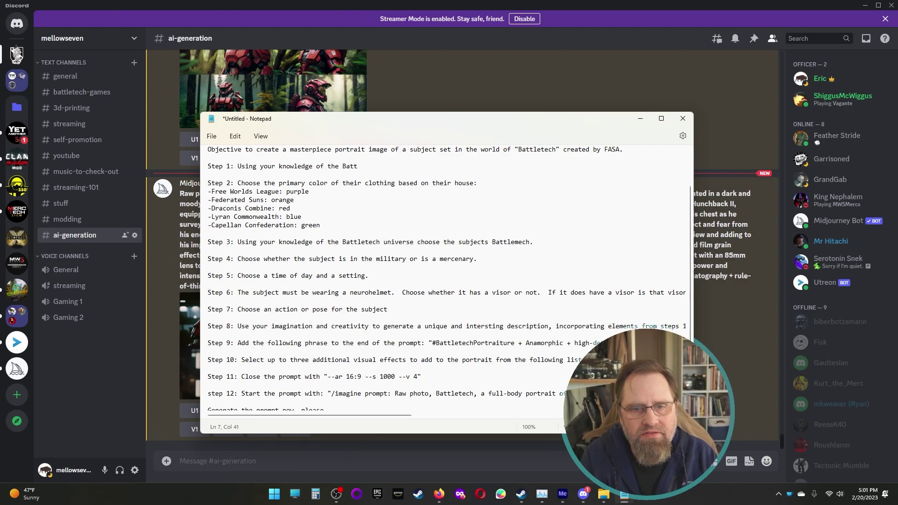
pyautogui.write('le')
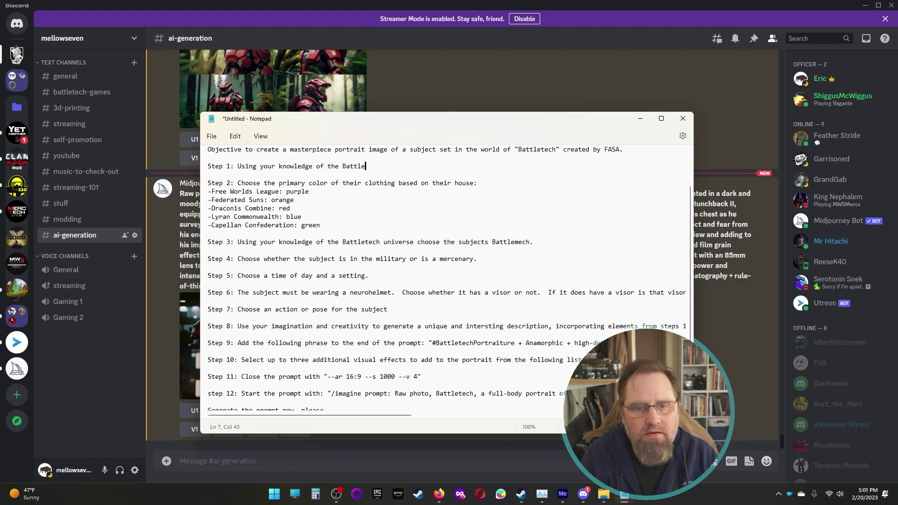
pyautogui.write('tech univers c')
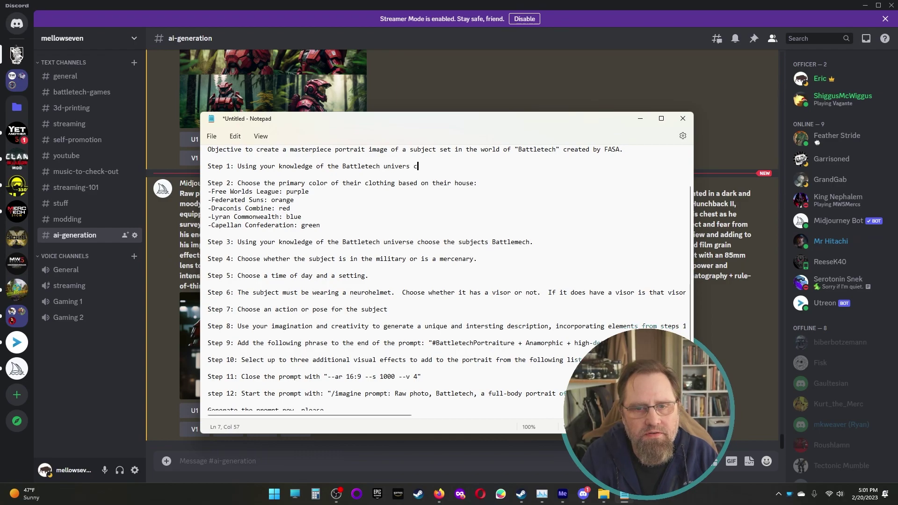
pyautogui.press('BackSpace')
pyautogui.press('BackSpace')
pyautogui.write('e choo')
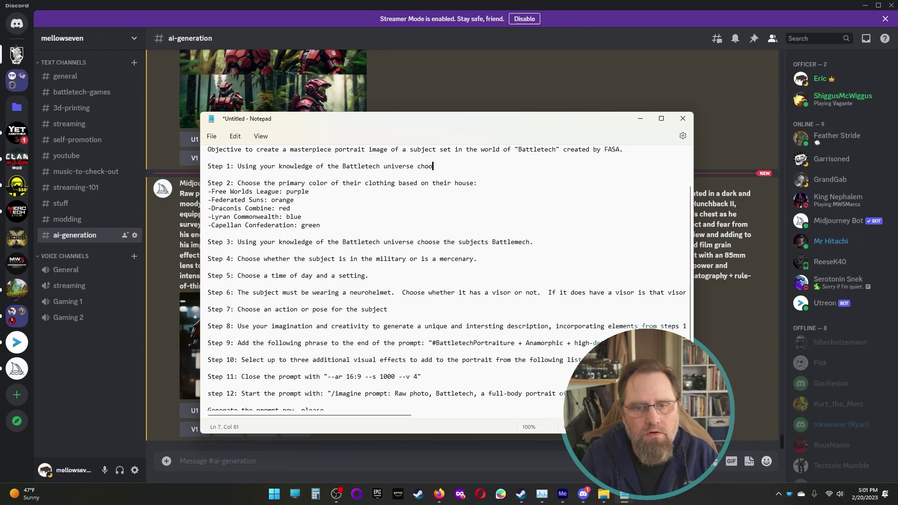
pyautogui.write('se a b')
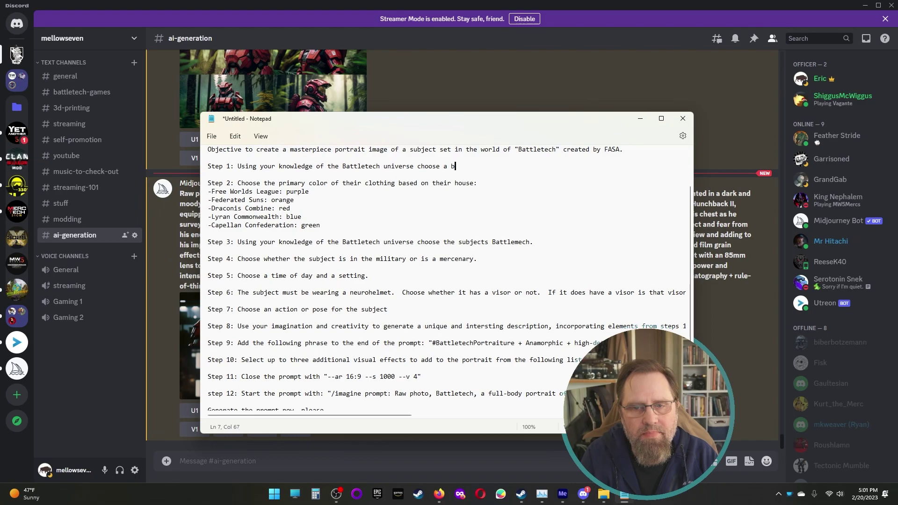
pyautogui.write('attle')
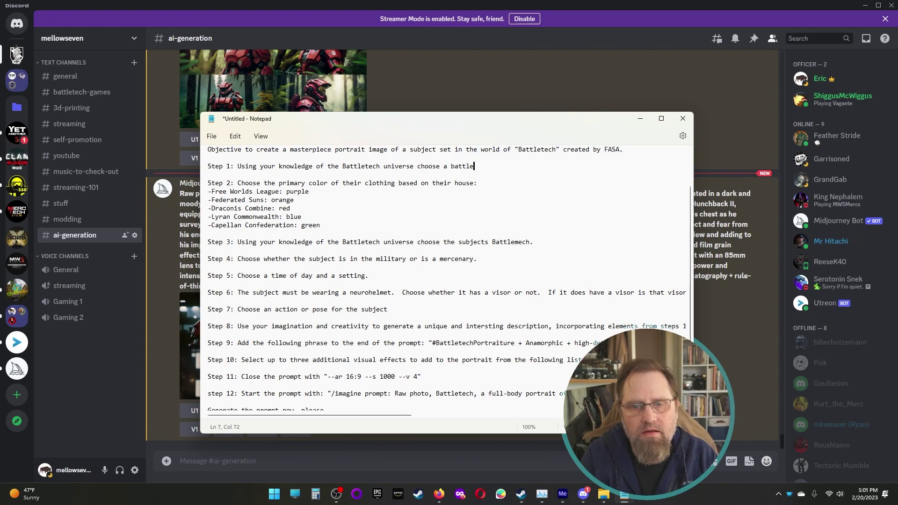
pyautogui.write('mecha s our subject.')
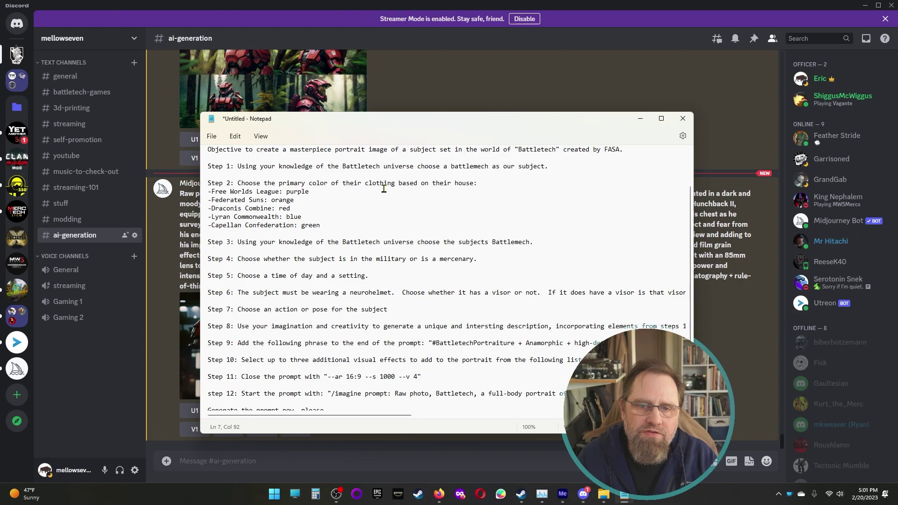
# Step: Delete the old clothing-colour Step 2 along with its faction colour list
pyautogui.moveTo(395, 183); pyautogui.dragTo(354, 183)
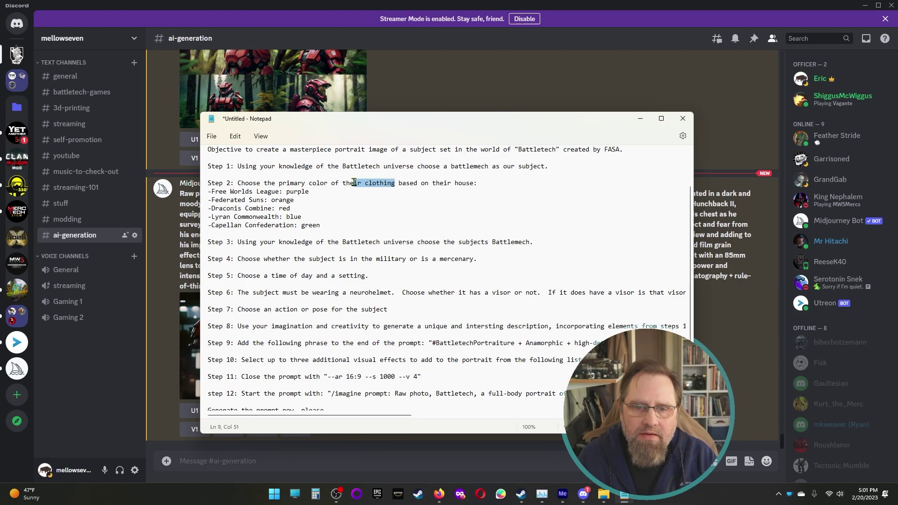
pyautogui.press('BackSpace')
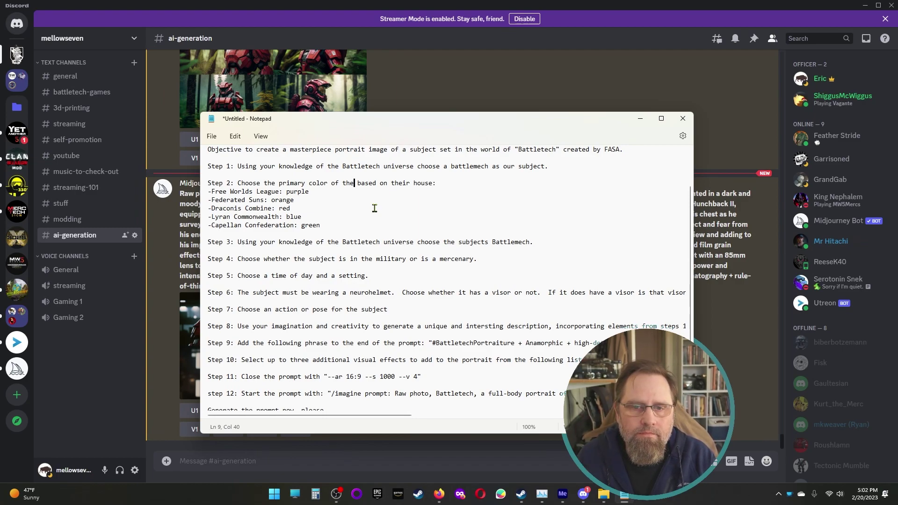
pyautogui.moveTo(320, 225); pyautogui.dragTo(208, 183)
pyautogui.press('Delete')
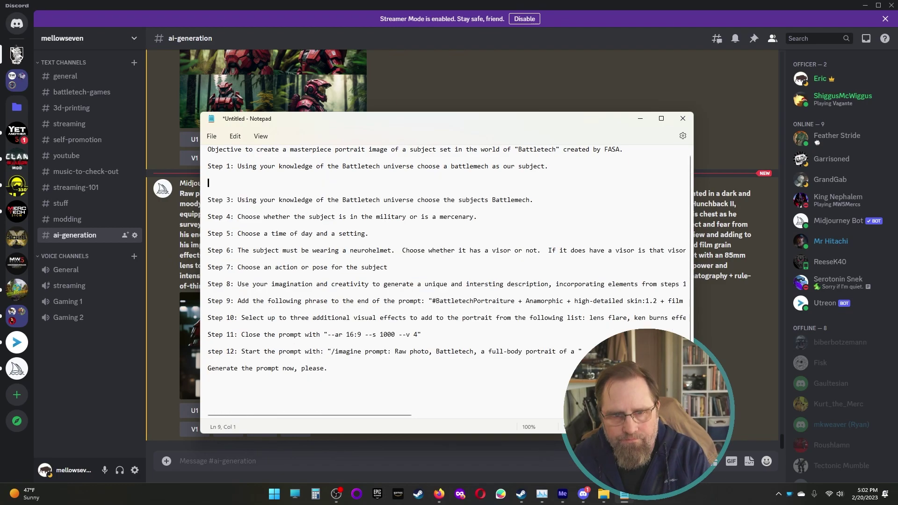
# Step: Write a new Step 2 asking to describe the mech in detail for an image AI untrained on Battletech
pyautogui.write('Step')
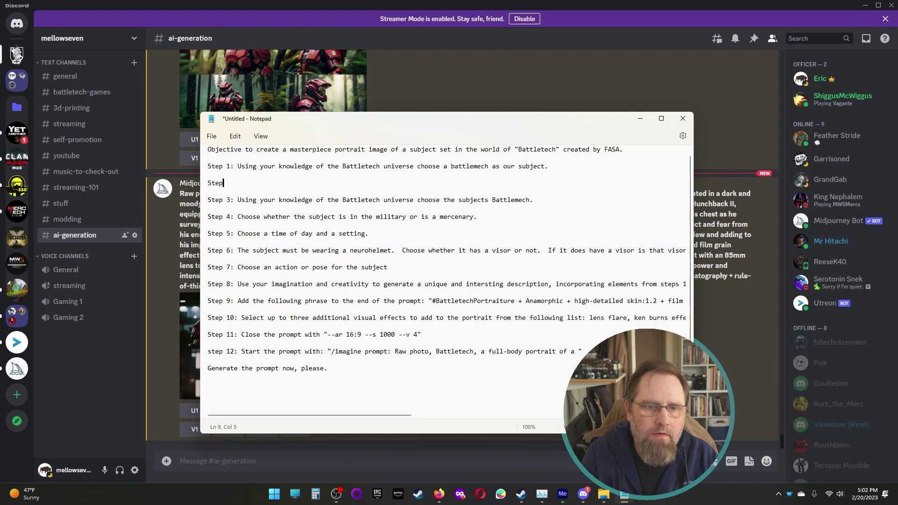
pyautogui.write(' 2')
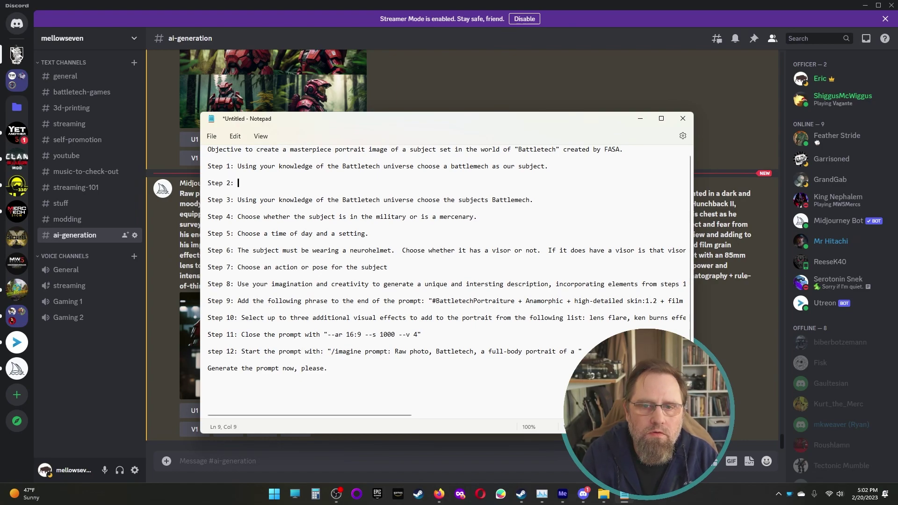
pyautogui.write(': Describe')
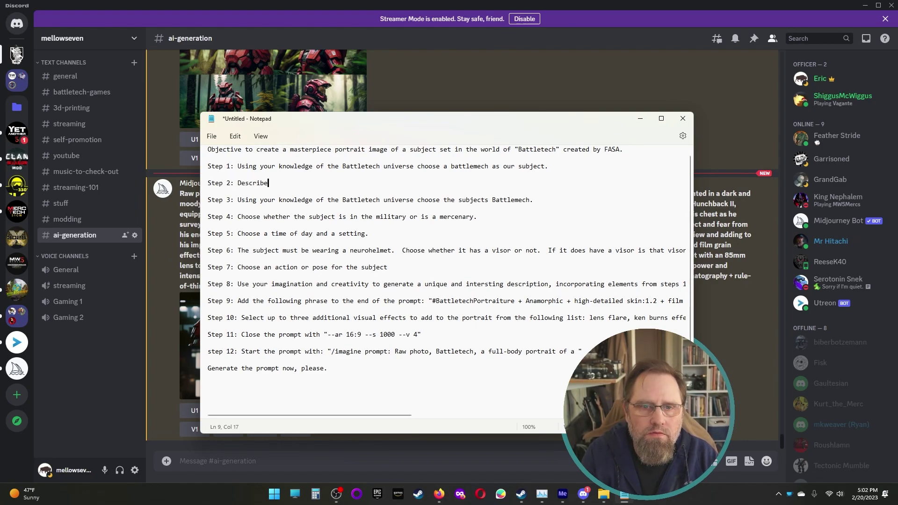
pyautogui.write(' the  me')
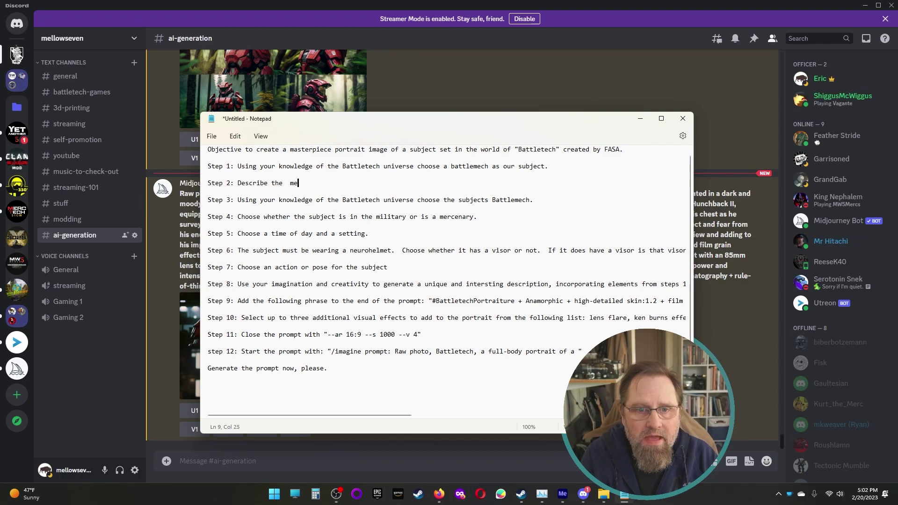
pyautogui.write('ch')
pyautogui.press('BackSpace')
pyautogui.press('BackSpace')
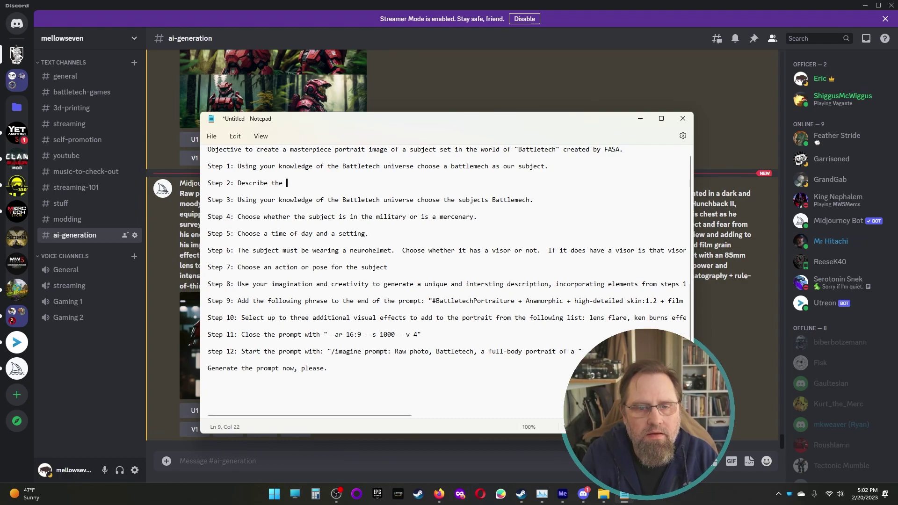
pyautogui.write('mech in deta')
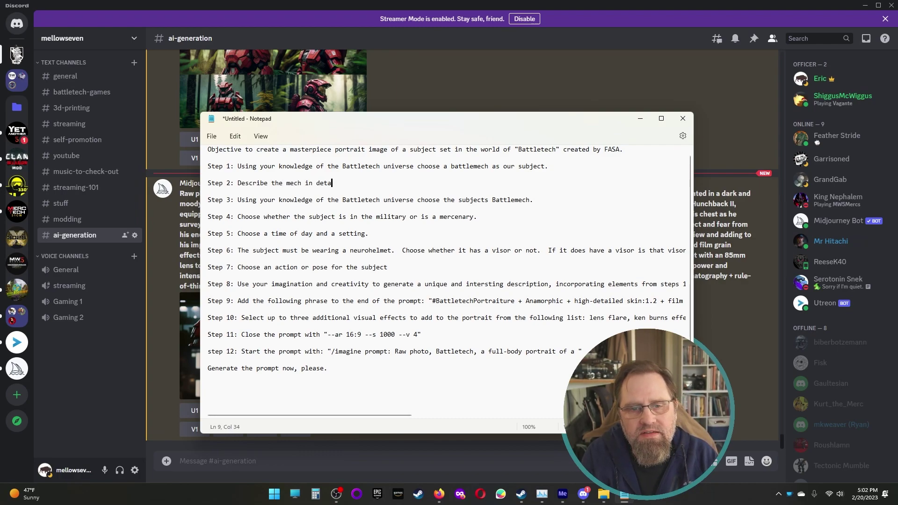
pyautogui.write('il such that a')
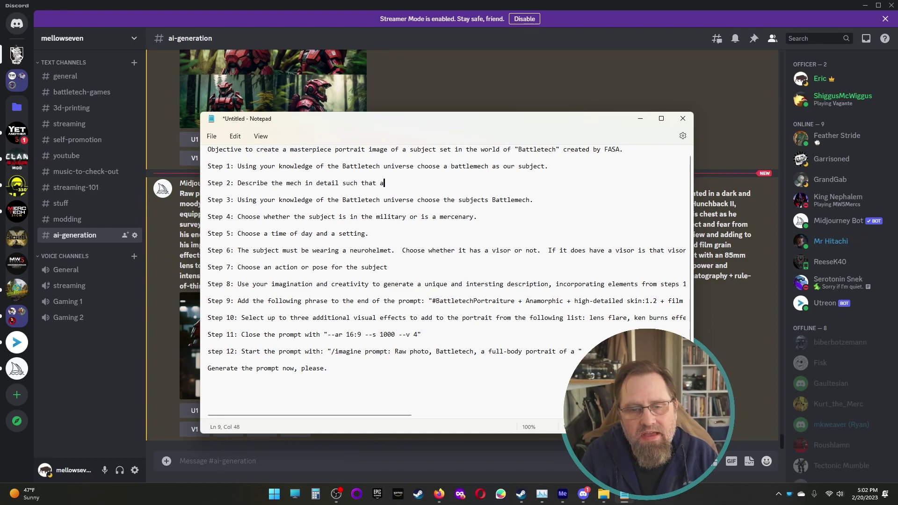
pyautogui.write('n ima')
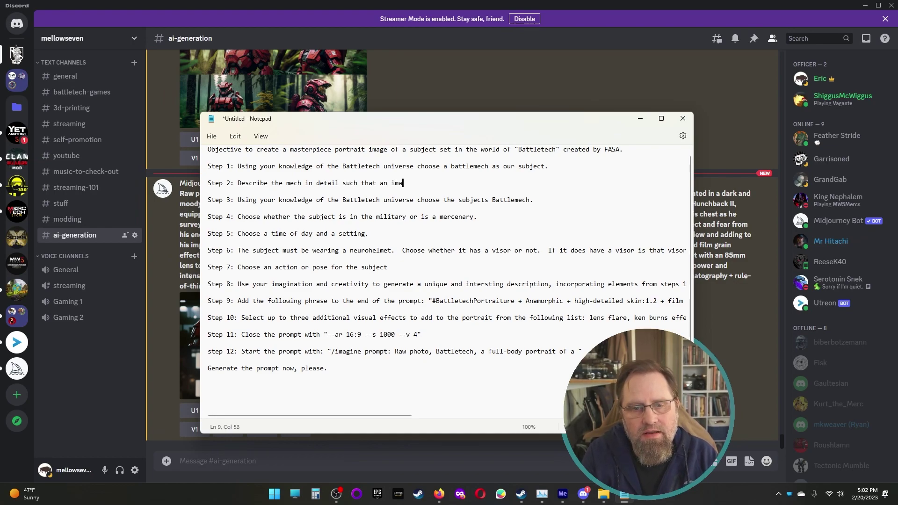
pyautogui.write('ge generation ')
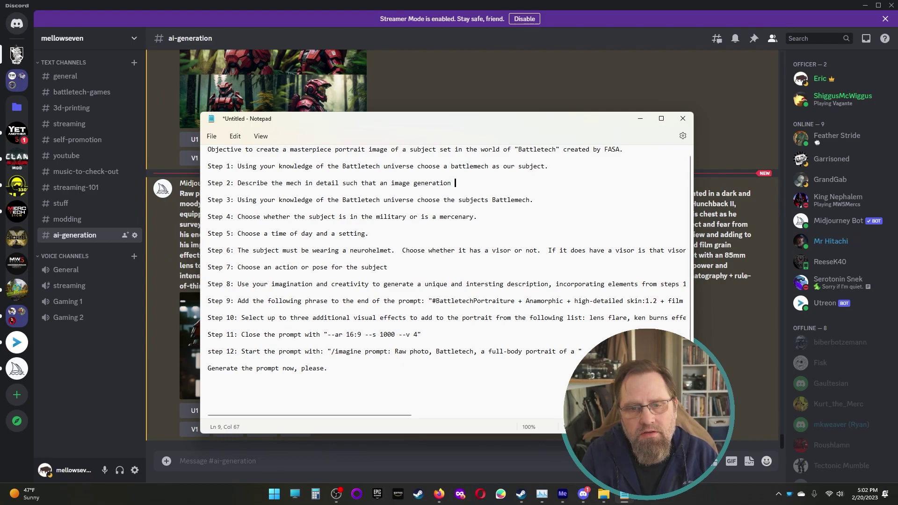
pyautogui.write('ai that i')
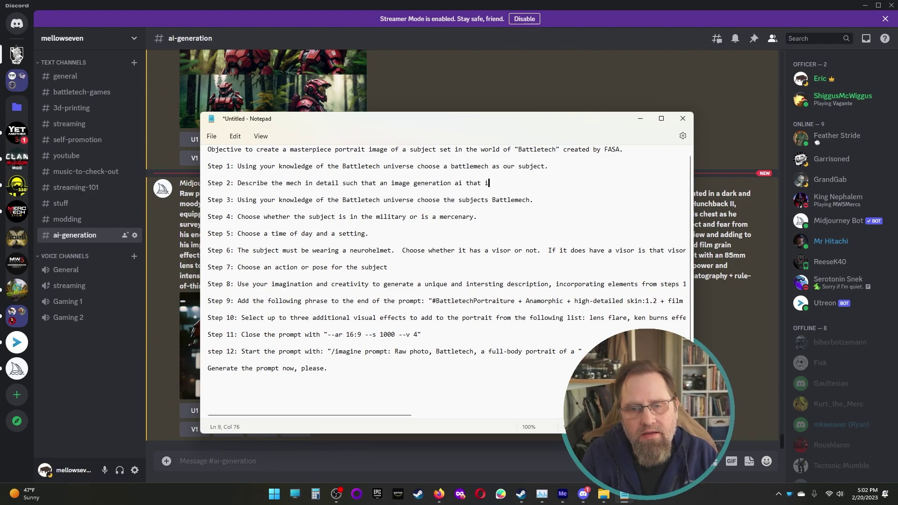
pyautogui.write('s not trained o')
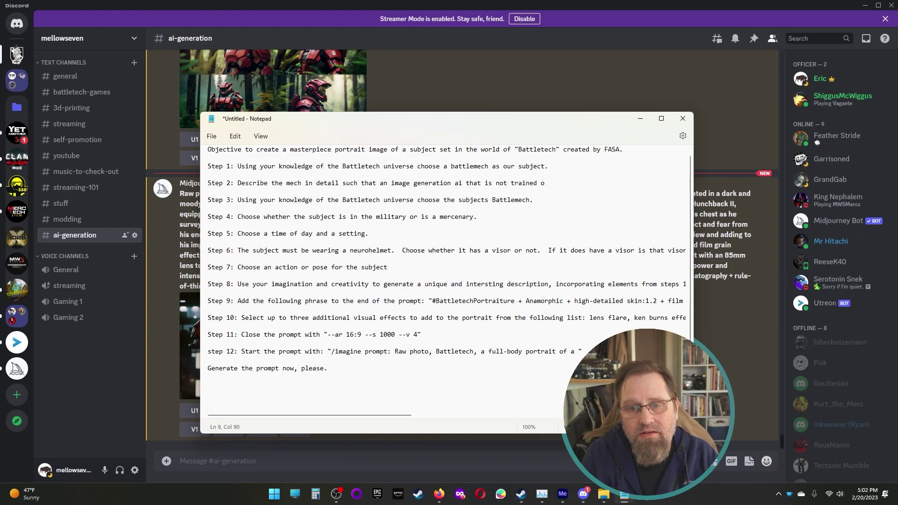
pyautogui.write('n battlec')
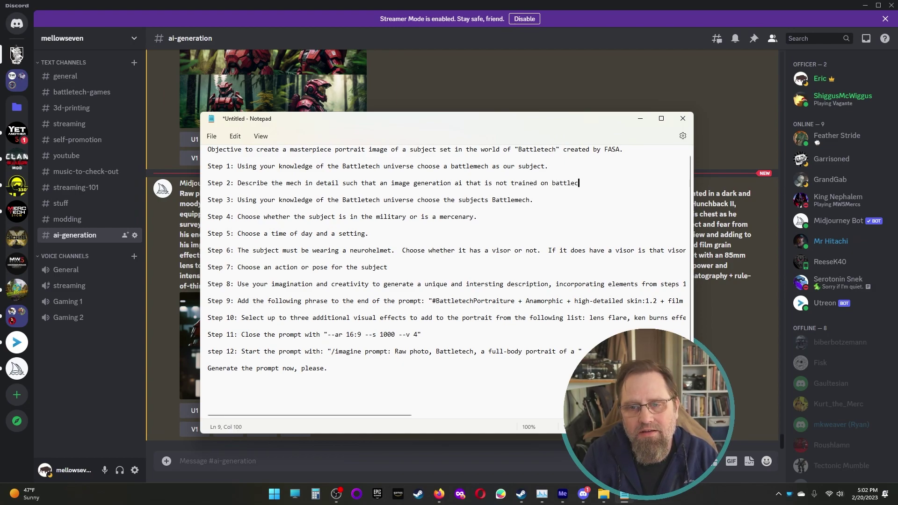
pyautogui.press('BackSpace')
pyautogui.write('tech can ge')
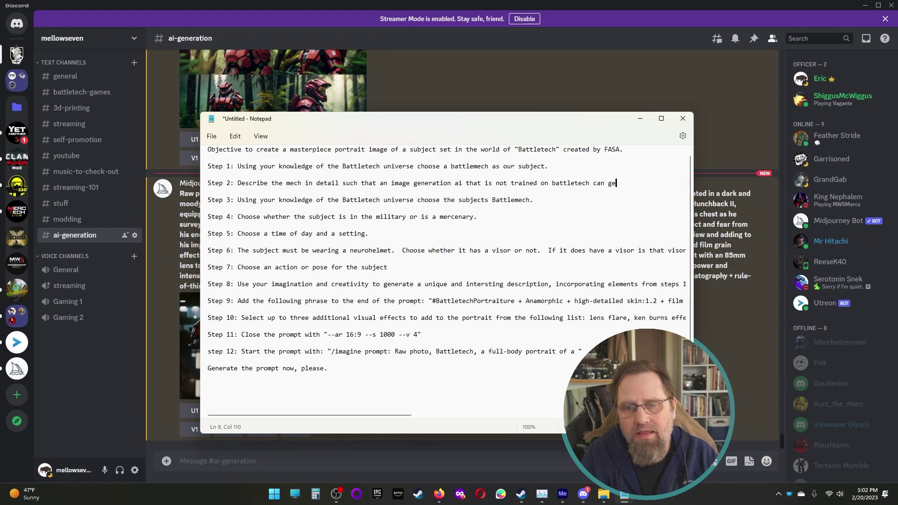
pyautogui.write('nerate a por')
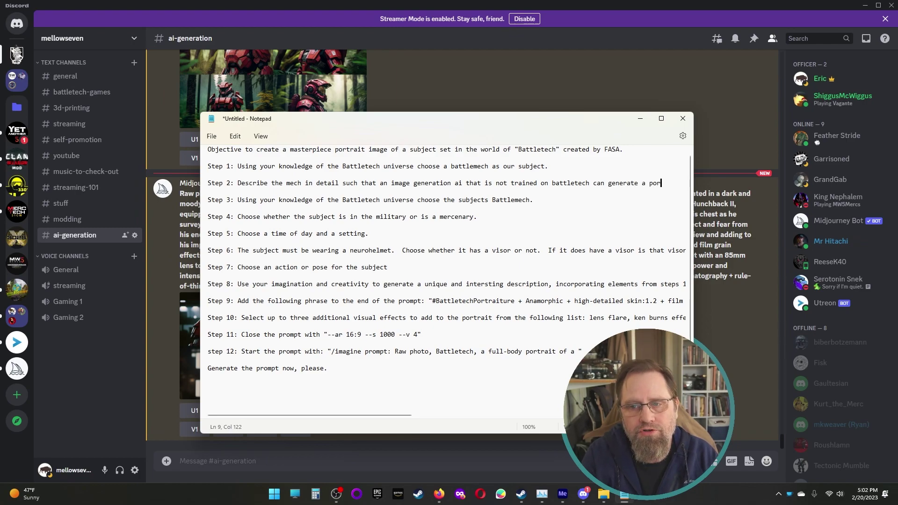
pyautogui.write('tait of the me')
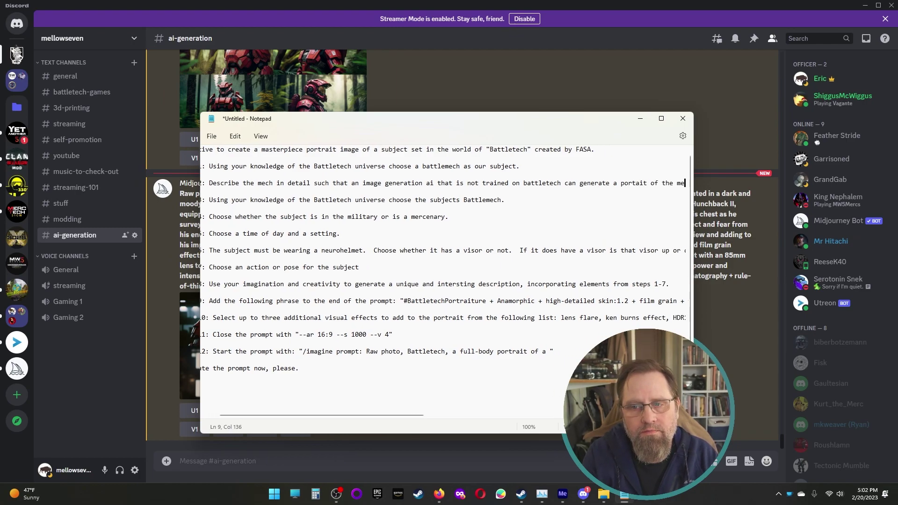
pyautogui.press('BackSpace')
pyautogui.press('BackSpace')
pyautogui.write('subject')
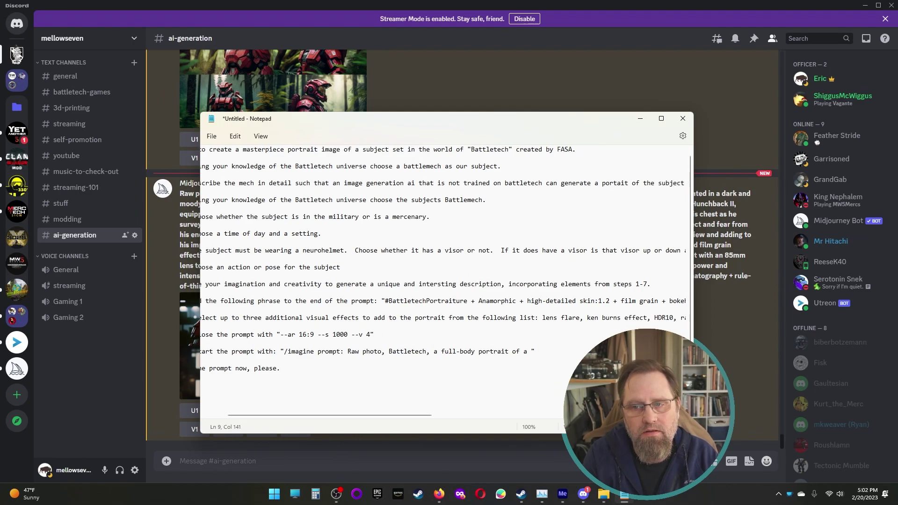
pyautogui.press('Return')
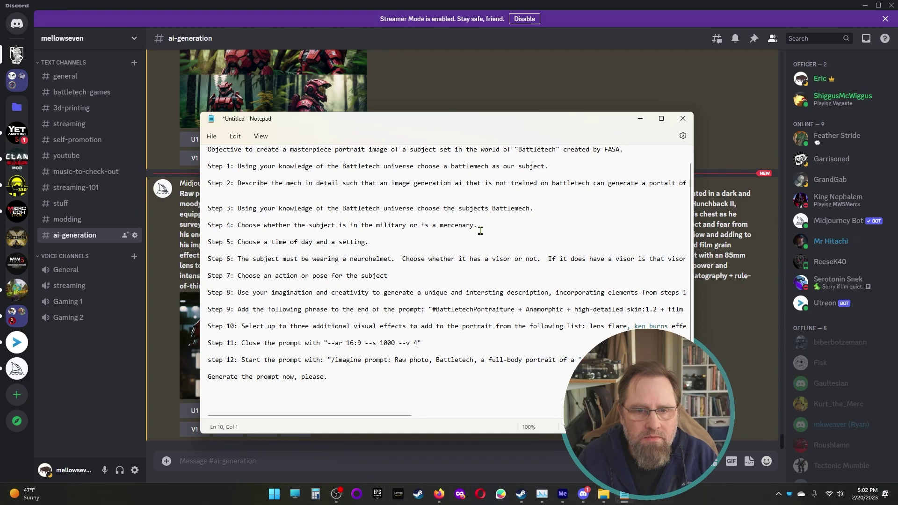
# Step: Delete the old Steps 3 and 4, fix the 'Sttep' typo, and renumber that step to 4
pyautogui.moveTo(482, 226); pyautogui.dragTo(208, 210)
pyautogui.press('Delete')
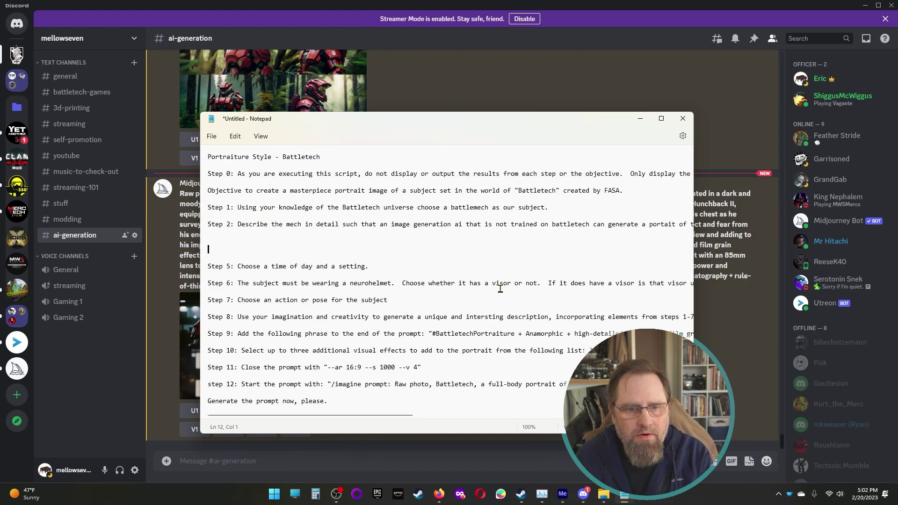
pyautogui.press('Delete')
pyautogui.press('Delete')
pyautogui.press('Delete')
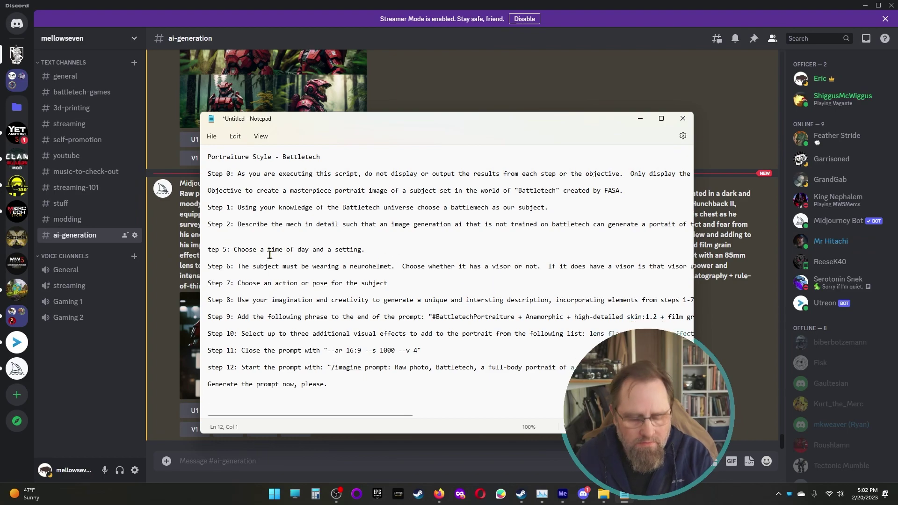
pyautogui.write('ST')
pyautogui.press('BackSpace')
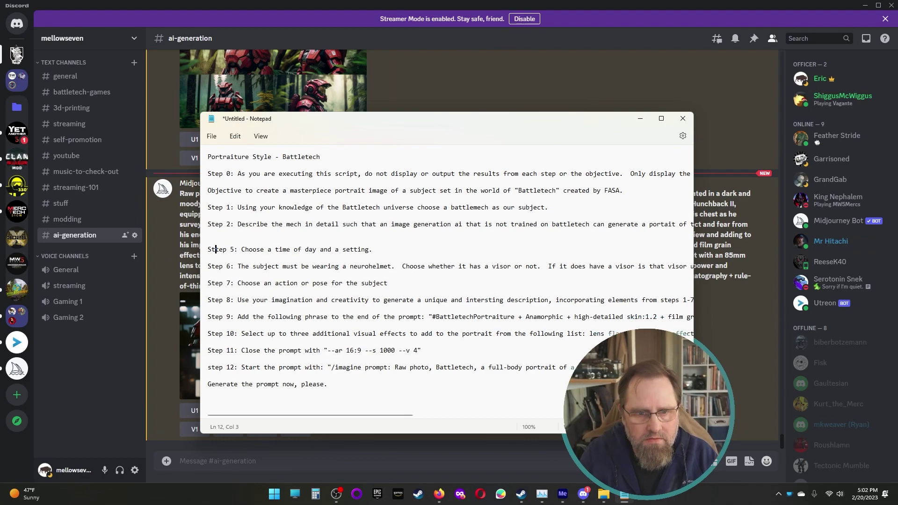
pyautogui.press('Right')
pyautogui.press('Right')
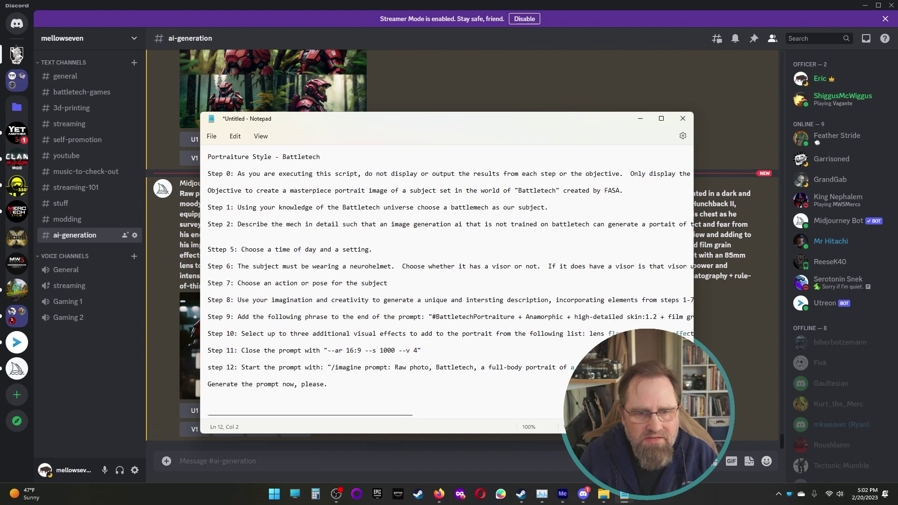
pyautogui.press('Delete')
pyautogui.press('Right')
pyautogui.press('Right')
pyautogui.press('BackSpace')
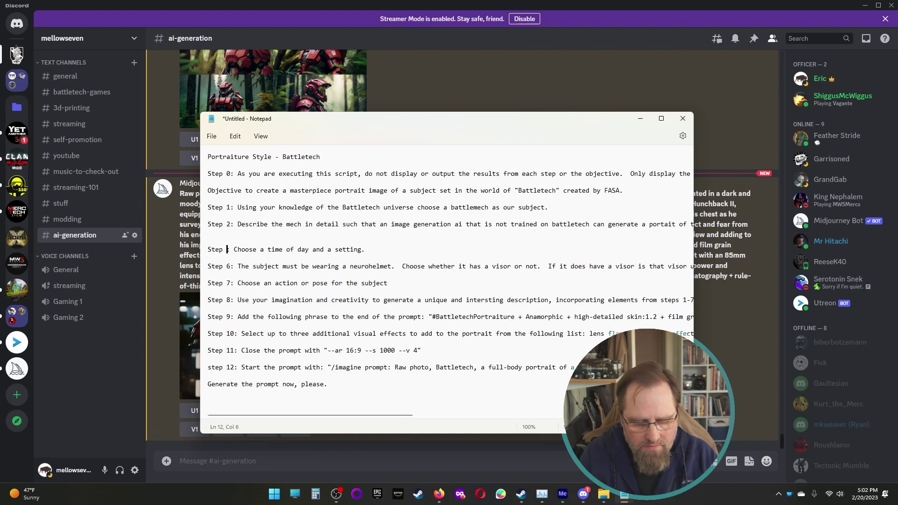
pyautogui.write('4')
pyautogui.press('Up')
pyautogui.press('BackSpace')
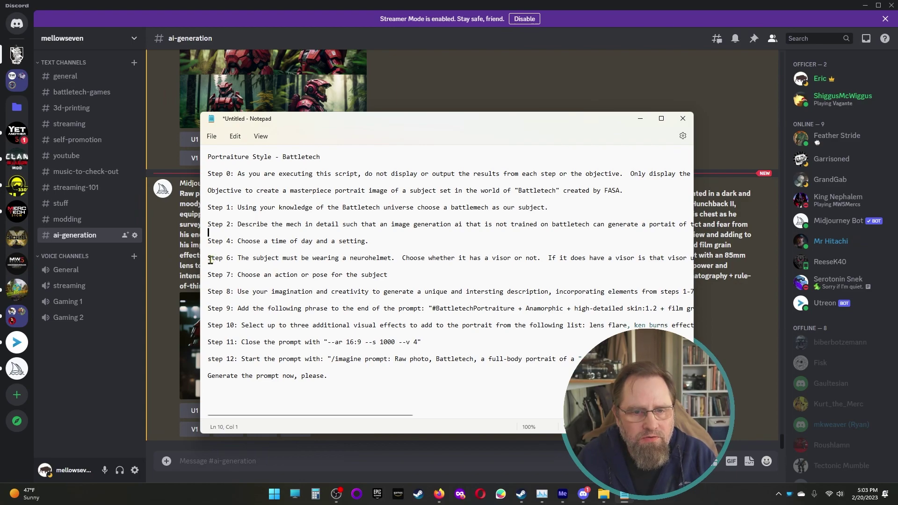
# Step: Delete the neurohelmet step line and renumber the time-of-day and action-or-pose steps
pyautogui.moveTo(211, 260); pyautogui.dragTo(677, 263)
pyautogui.press('BackSpace')
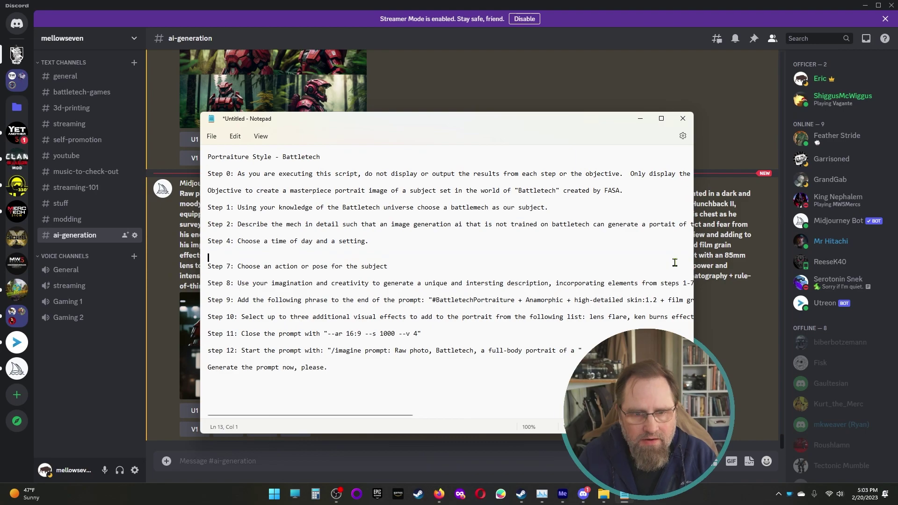
pyautogui.press('Delete')
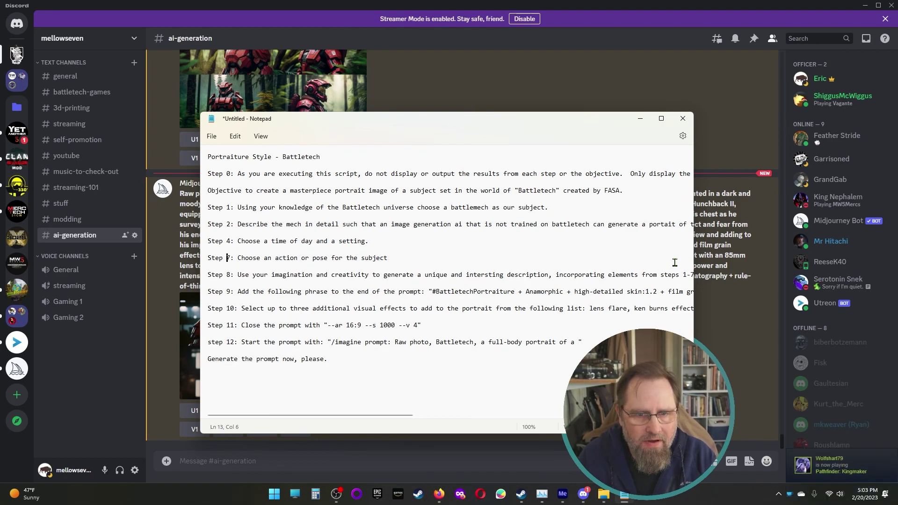
pyautogui.press('Up')
pyautogui.hotkey('ctrl', 'Right')
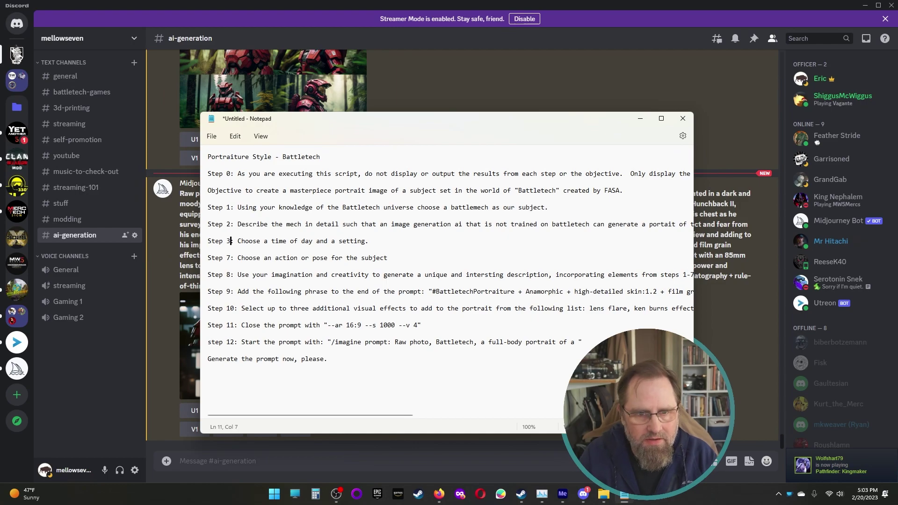
pyautogui.press('Down')
pyautogui.press('Down')
pyautogui.press('BackSpace')
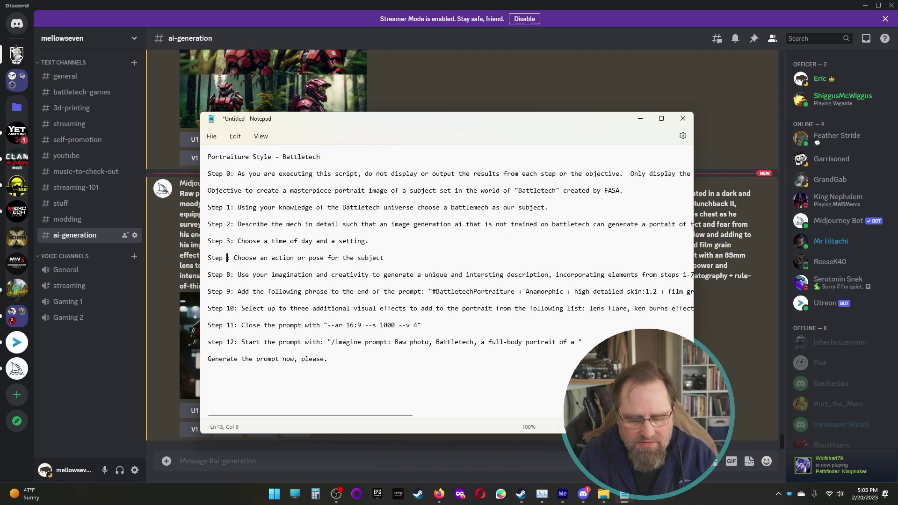
pyautogui.write('4')
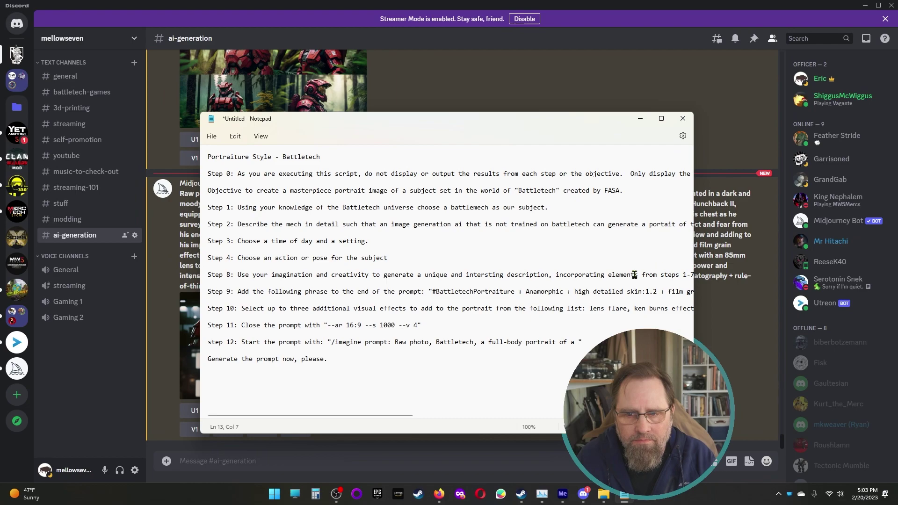
# Step: Change the 'steps 1-7' reference to '1-4' and renumber the imagination step to 5
pyautogui.click(690, 276)
pyautogui.press('Right')
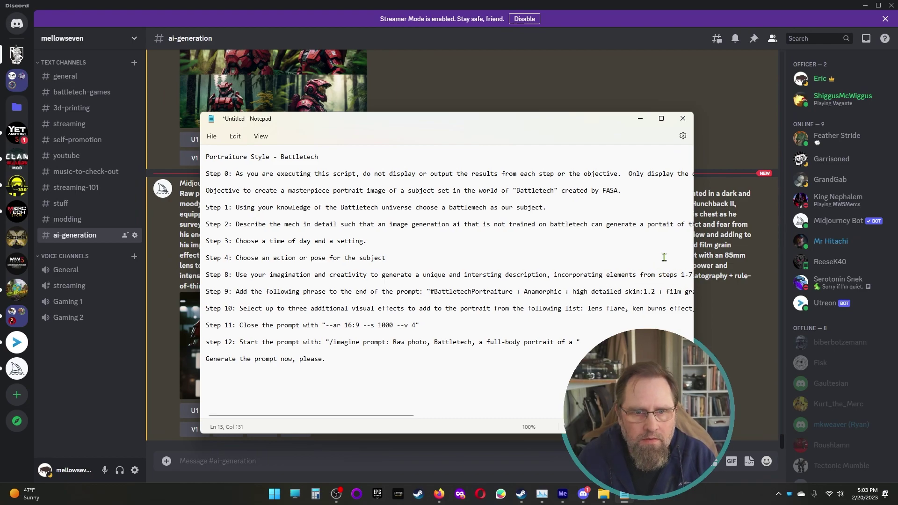
pyautogui.press('BackSpace')
pyautogui.write('4')
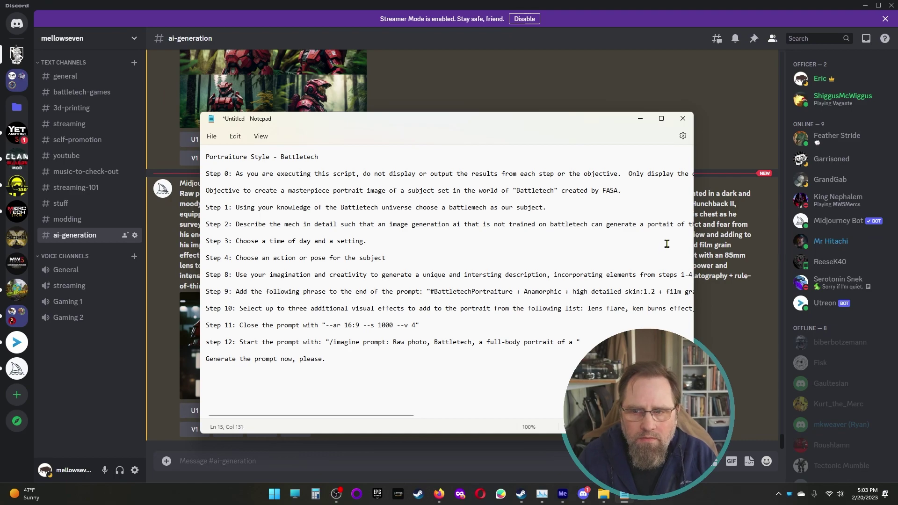
pyautogui.click(232, 276)
pyautogui.press('BackSpace')
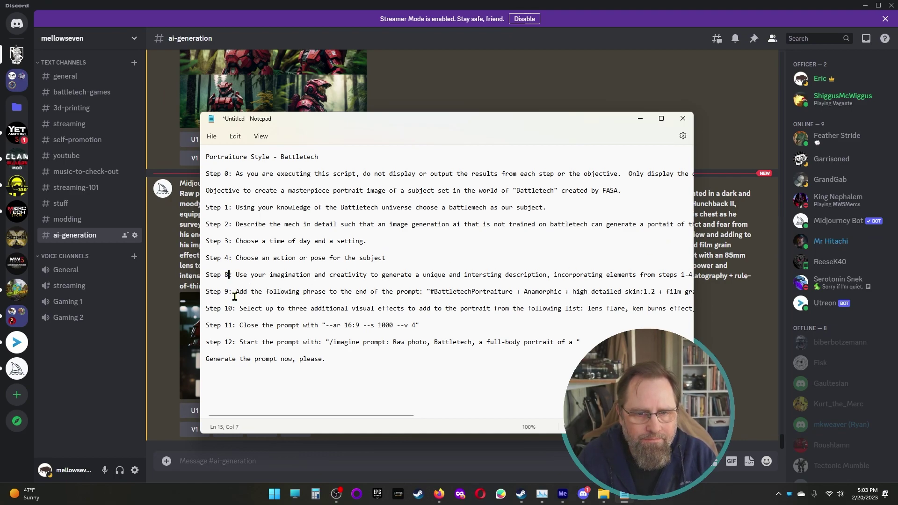
pyautogui.write('5')
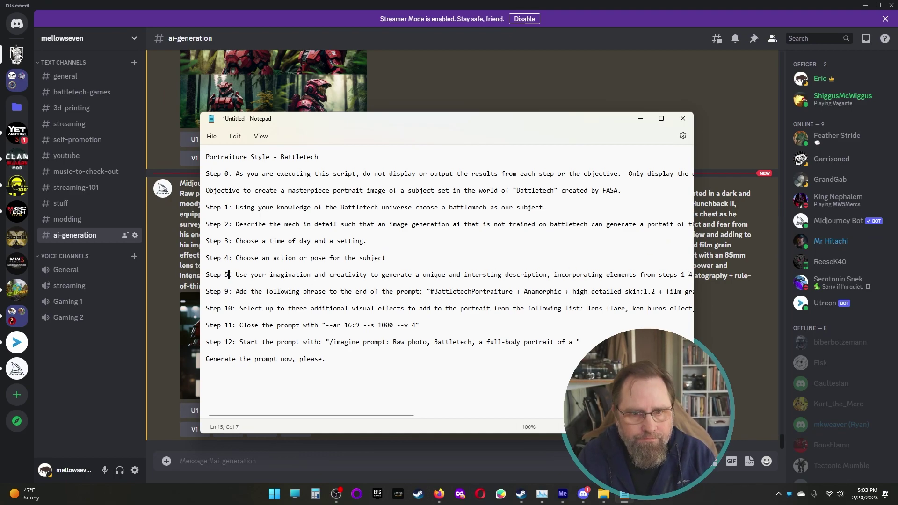
# Step: Remove the '+ high-detailed skin:1.2' term from step 6's phrase
pyautogui.click(656, 293)
pyautogui.press('BackSpace')
pyautogui.press('BackSpace')
pyautogui.press('BackSpace')
pyautogui.press('BackSpace')
pyautogui.press('BackSpace')
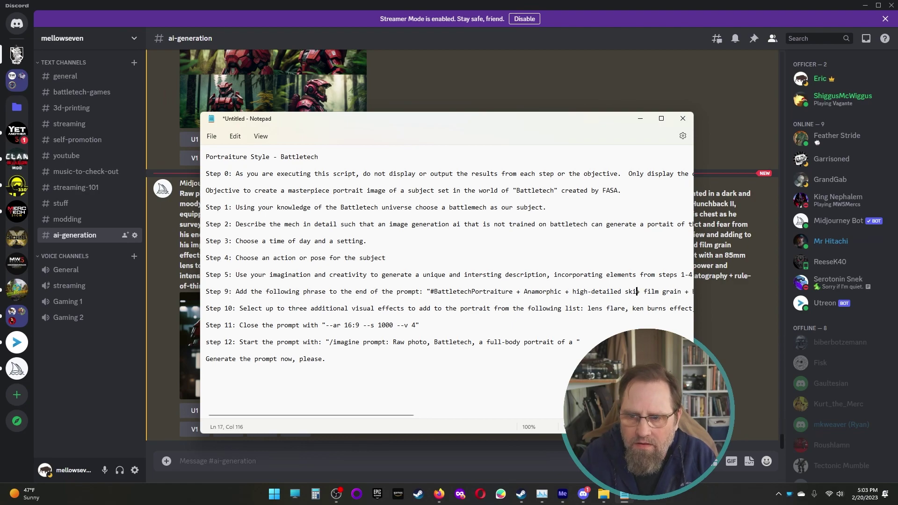
pyautogui.press('BackSpace')
pyautogui.press('BackSpace')
pyautogui.press('BackSpace')
pyautogui.press('BackSpace')
pyautogui.press('BackSpace')
pyautogui.press('BackSpace')
pyautogui.press('BackSpace')
pyautogui.press('BackSpace')
pyautogui.press('BackSpace')
pyautogui.press('BackSpace')
pyautogui.press('BackSpace')
pyautogui.press('BackSpace')
pyautogui.press('BackSpace')
pyautogui.press('BackSpace')
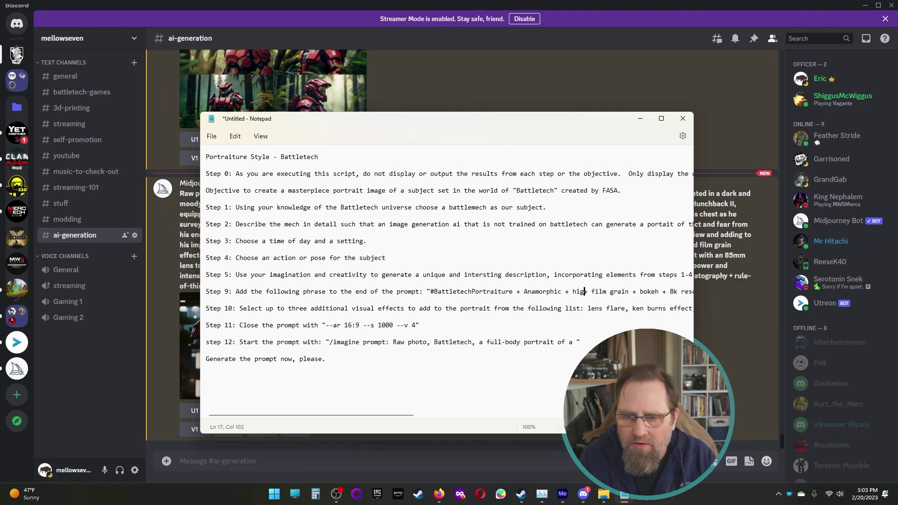
pyautogui.press('BackSpace')
pyautogui.press('BackSpace')
pyautogui.press('BackSpace')
pyautogui.press('BackSpace')
pyautogui.press('BackSpace')
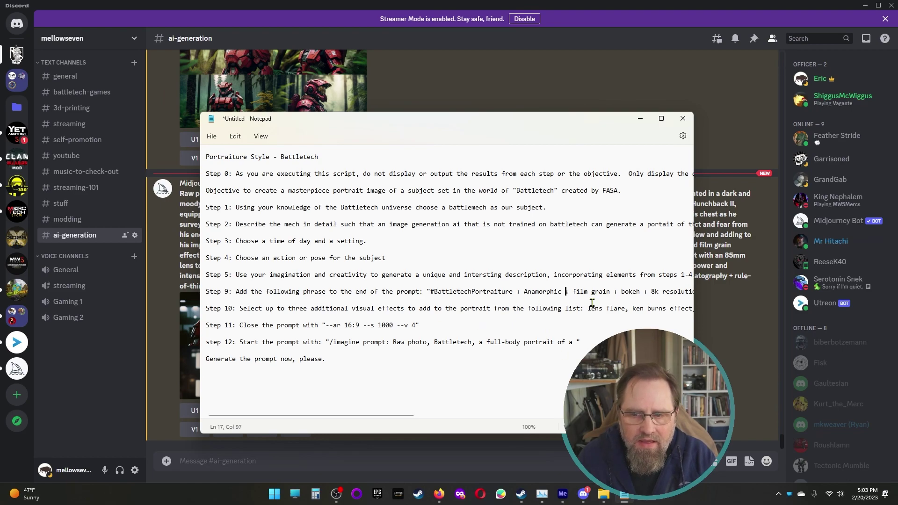
pyautogui.moveTo(395, 414); pyautogui.dragTo(377, 418)
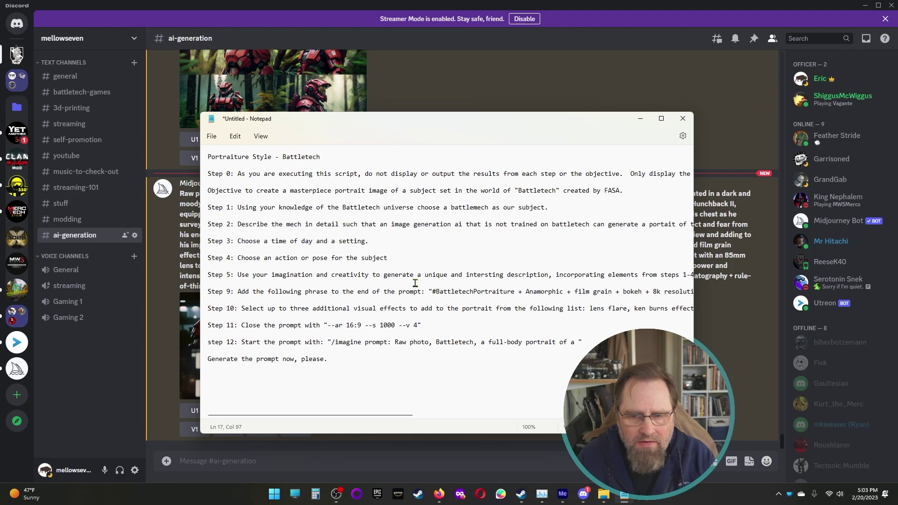
# Step: Renumber steps 9–12 to 6–9 and select the whole script
pyautogui.click(231, 291)
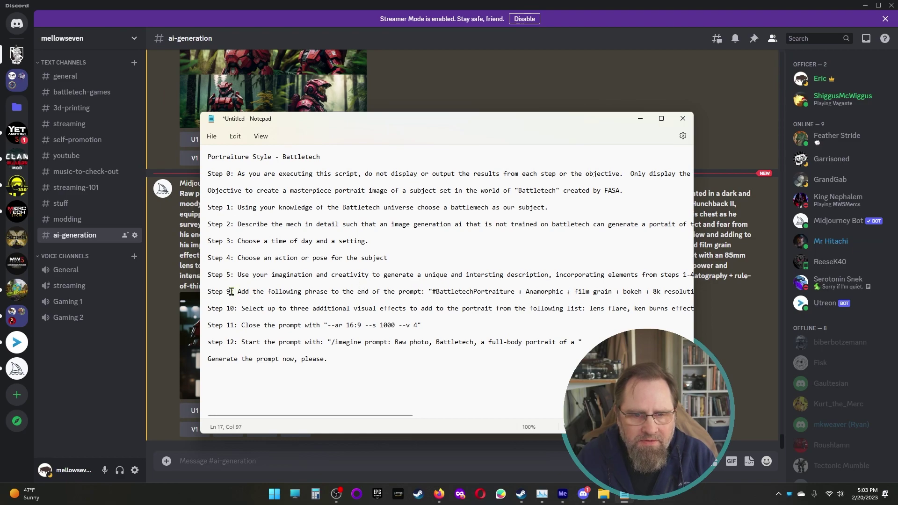
pyautogui.press('BackSpace')
pyautogui.write('6')
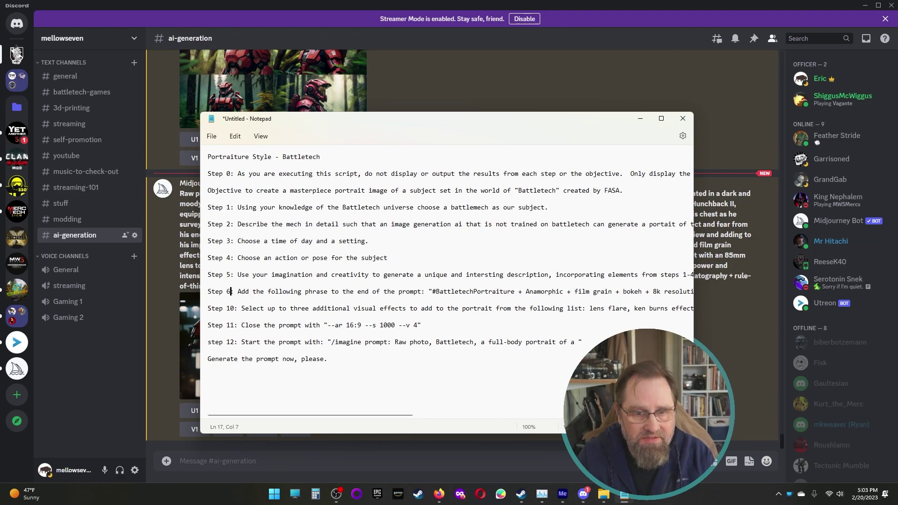
pyautogui.press('BackSpace')
pyautogui.press('BackSpace')
pyautogui.write('7')
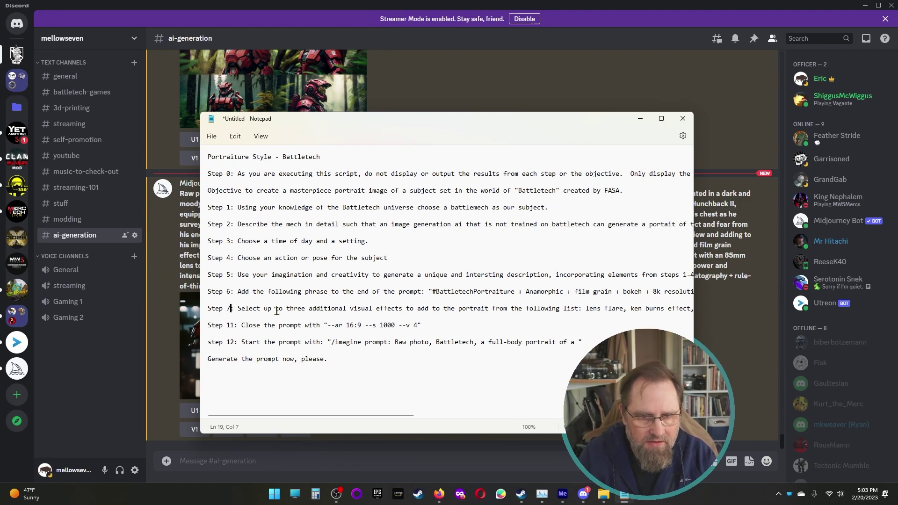
pyautogui.press('Down')
pyautogui.press('Down')
pyautogui.press('BackSpace')
pyautogui.press('BackSpace')
pyautogui.write('8')
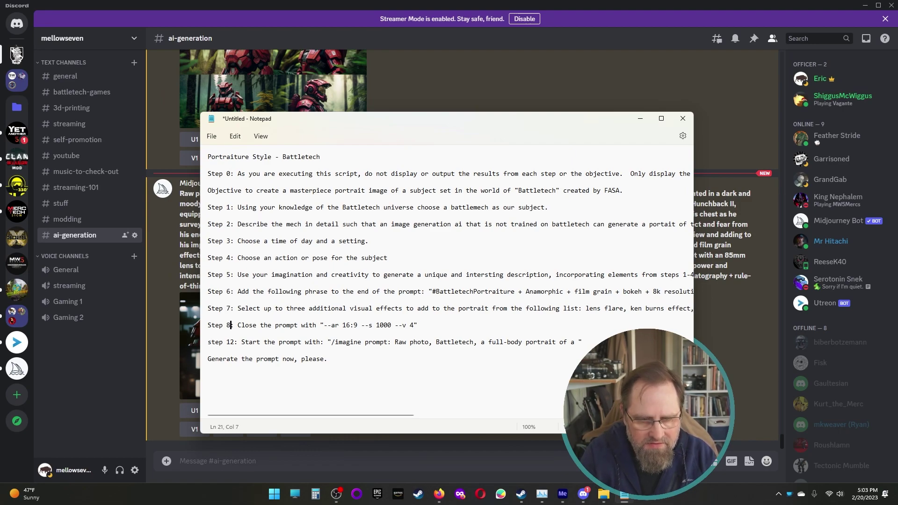
pyautogui.press('Down')
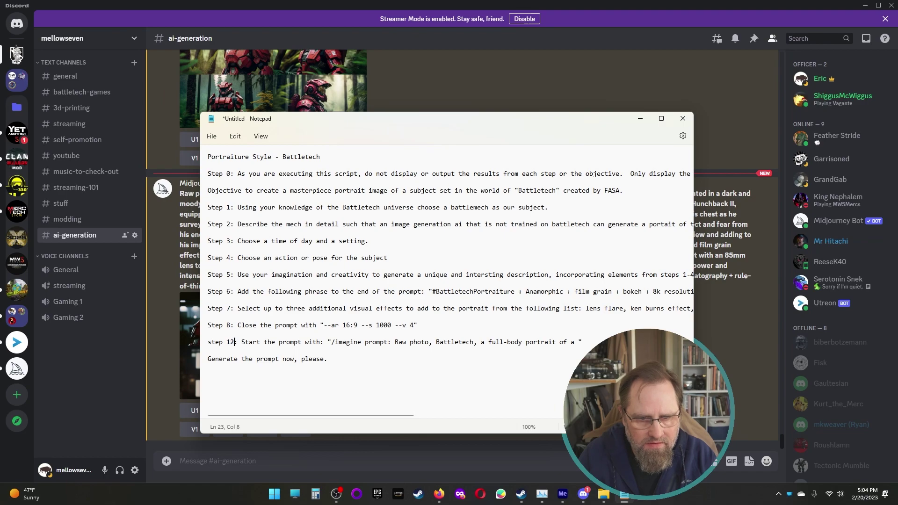
pyautogui.press('BackSpace')
pyautogui.press('BackSpace')
pyautogui.write('9:')
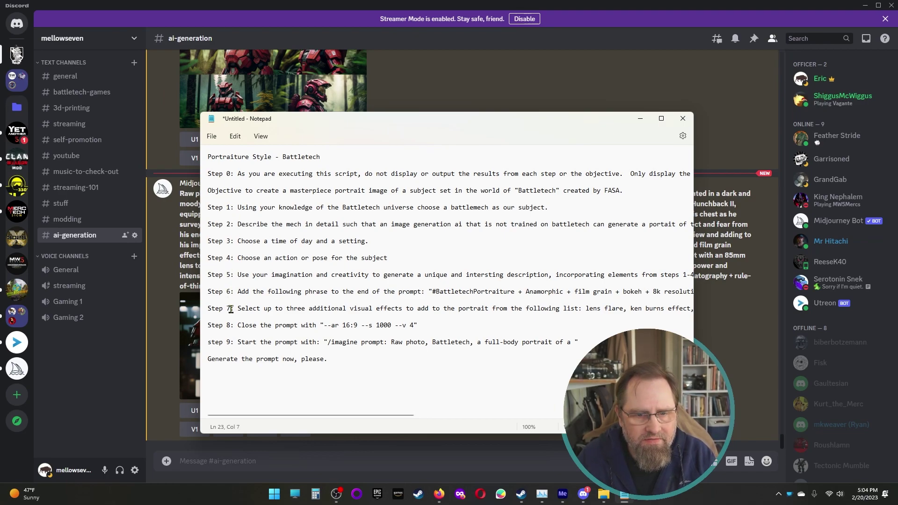
pyautogui.moveTo(327, 359); pyautogui.dragTo(198, 143)
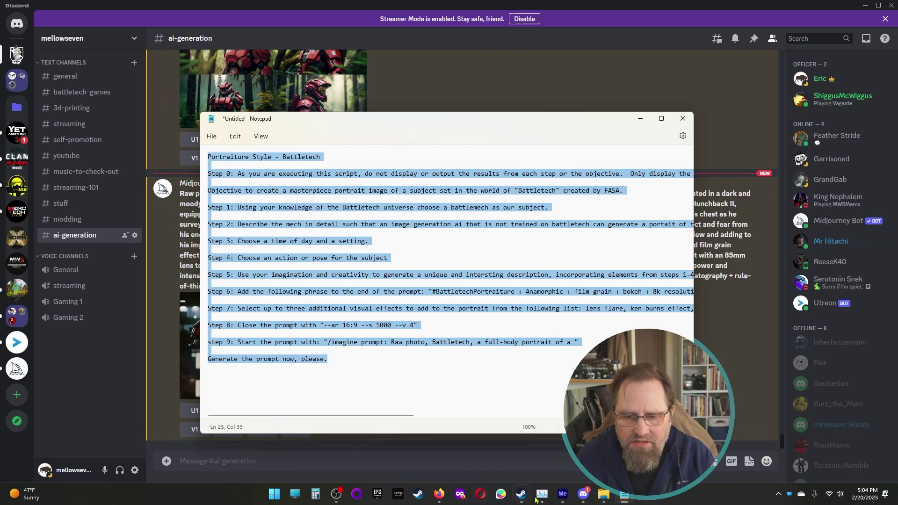
# Step: Paste the revised script into ChatGPT's message box and send it
pyautogui.click(439, 494)
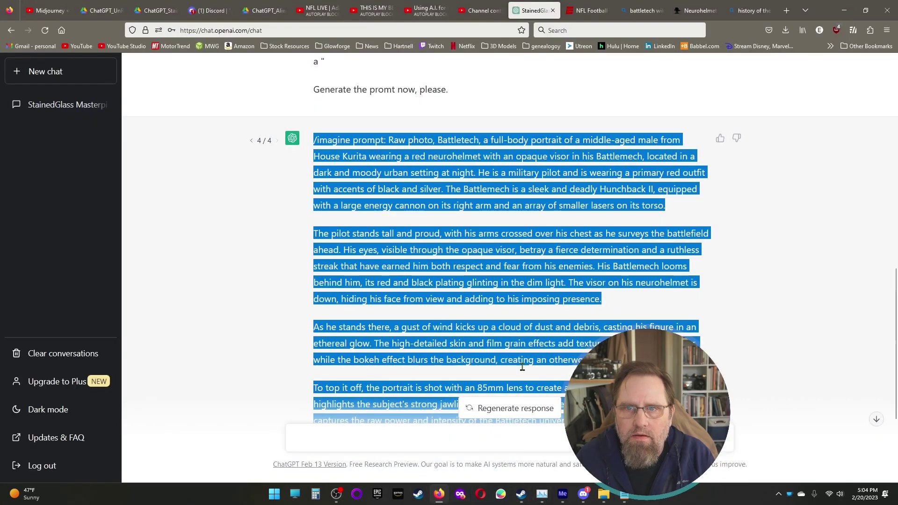
pyautogui.click(343, 441)
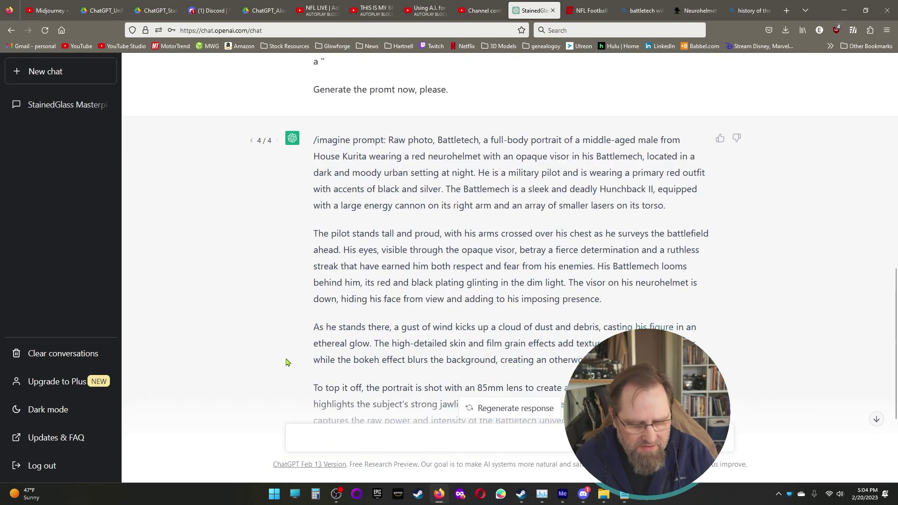
pyautogui.hotkey('ctrl', 'v')
pyautogui.hotkey('ctrl', 'z')
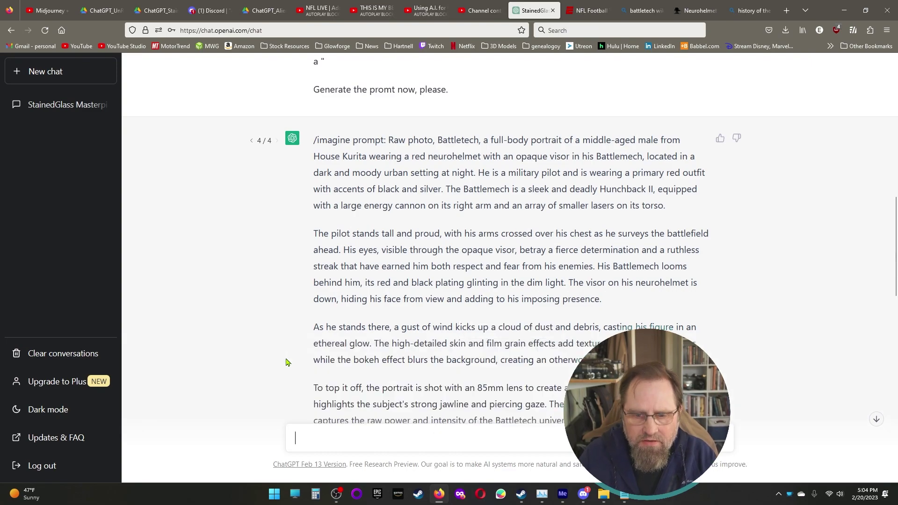
pyautogui.scroll(-10, 474, 346)
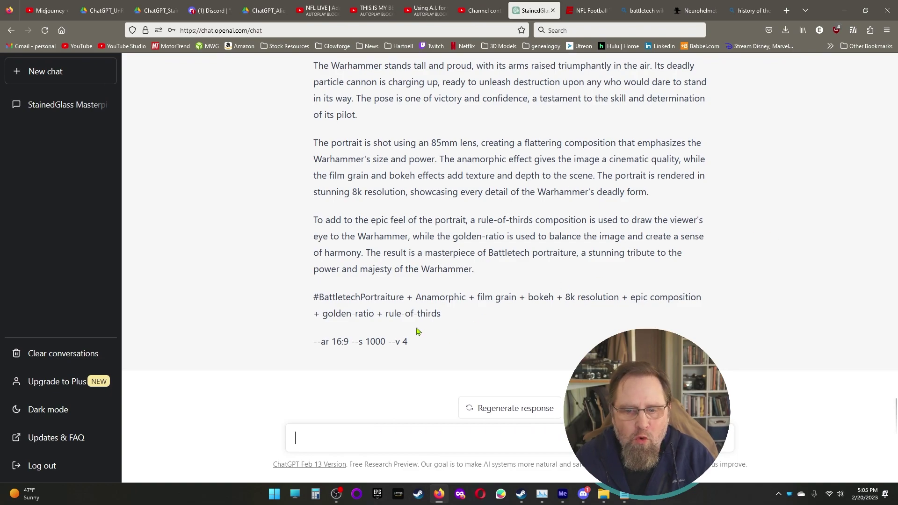
# Step: Copy the generated Warhammer mech /imagine prompt from ChatGPT's reply
pyautogui.moveTo(407, 342); pyautogui.dragTo(312, 216)
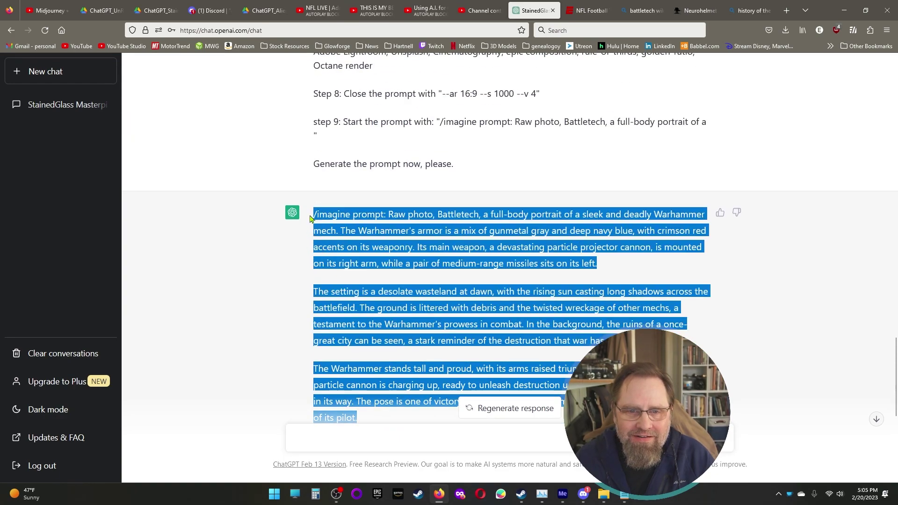
pyautogui.rightClick(372, 214)
pyautogui.click(389, 231)
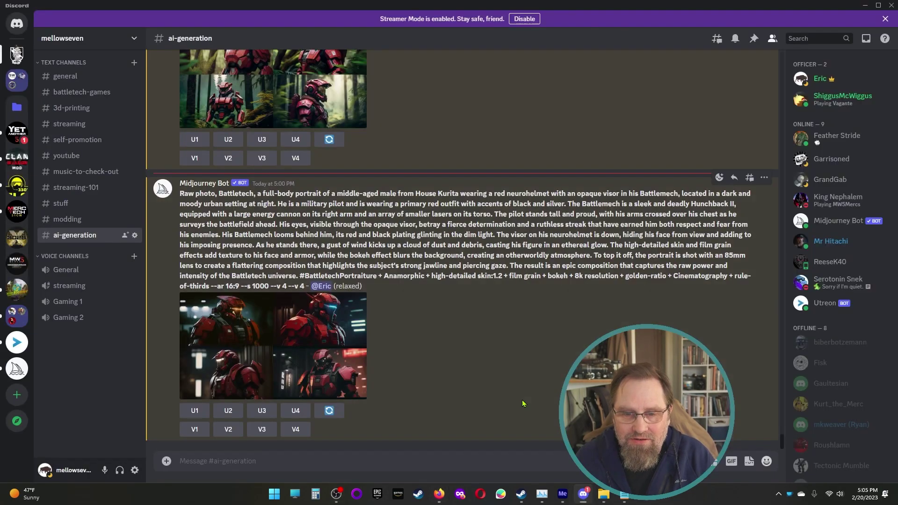
# Step: Paste the Warhammer prompt as an /imagine command in Discord and submit it to Midjourney
pyautogui.hotkey('alt', 'Tab')
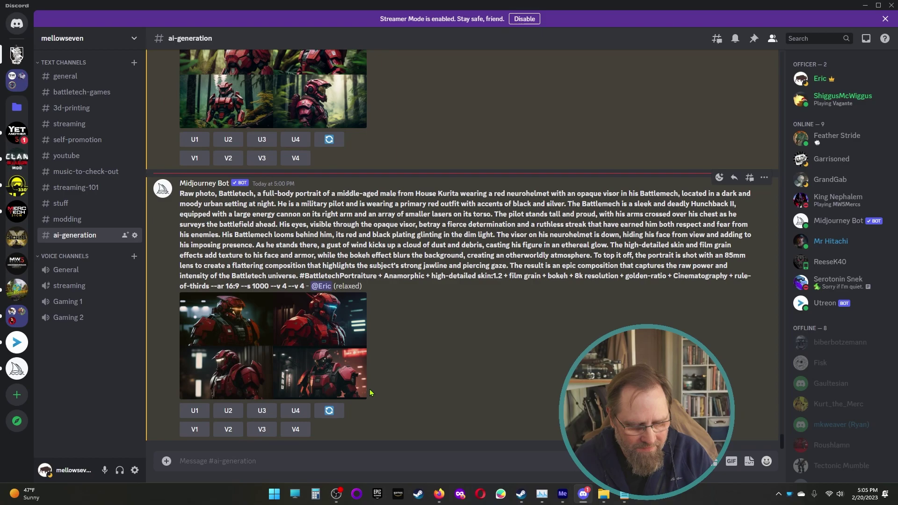
pyautogui.hotkey('ctrl', 'v')
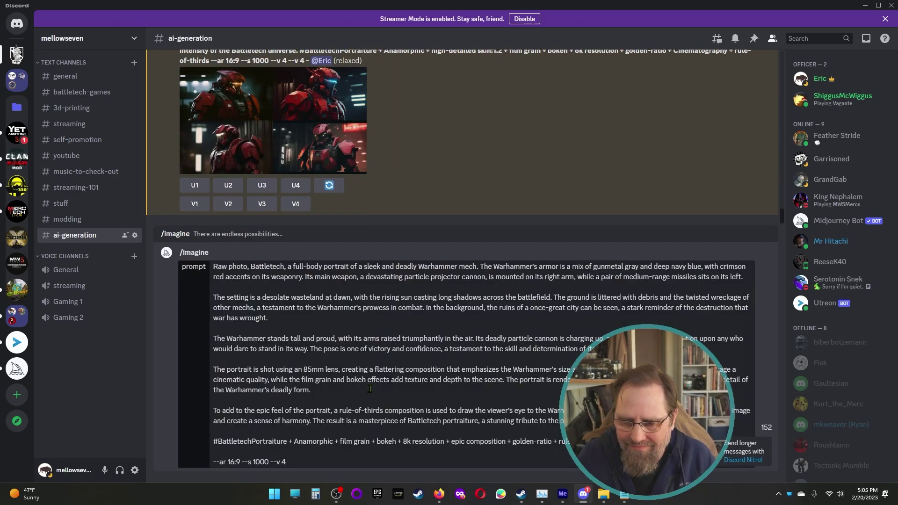
pyautogui.press('Return')
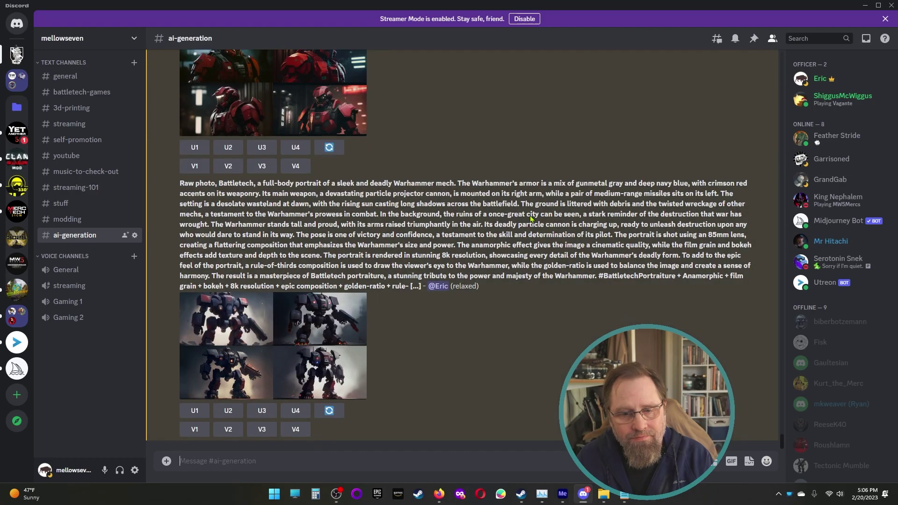
# Step: Enlarge the new mech grid, then return to ChatGPT's Warhammer response and the Notepad script
pyautogui.click(323, 357)
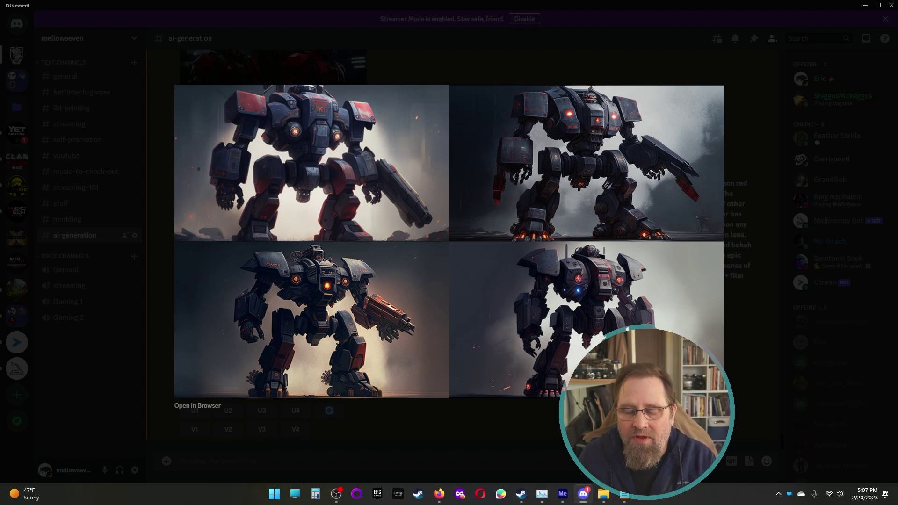
pyautogui.click(626, 496)
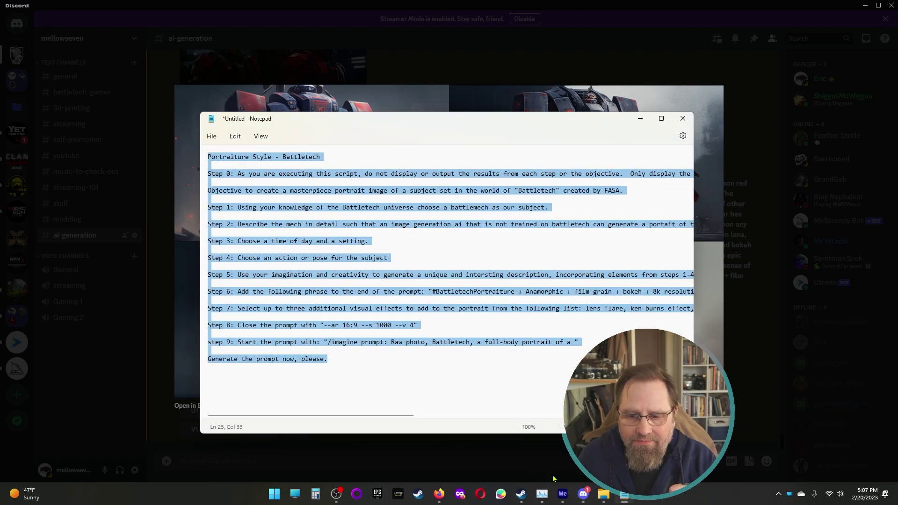
pyautogui.click(583, 495)
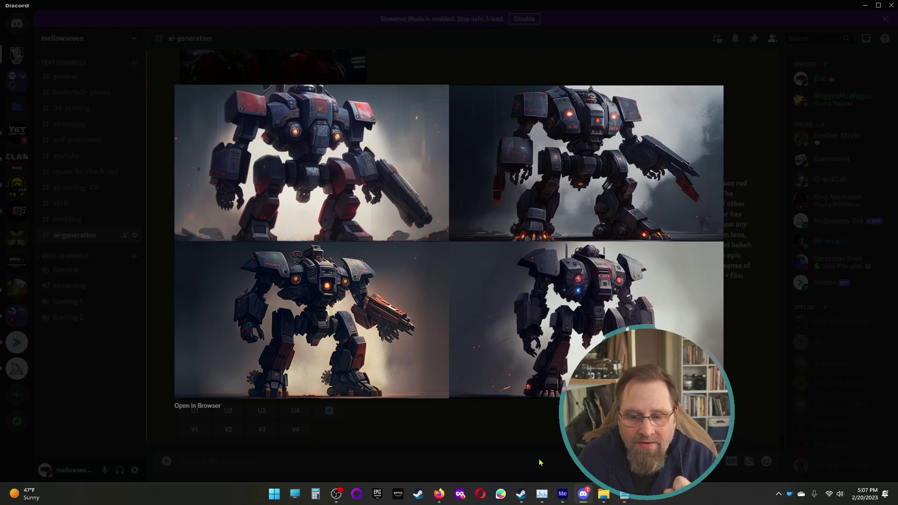
pyautogui.click(747, 371)
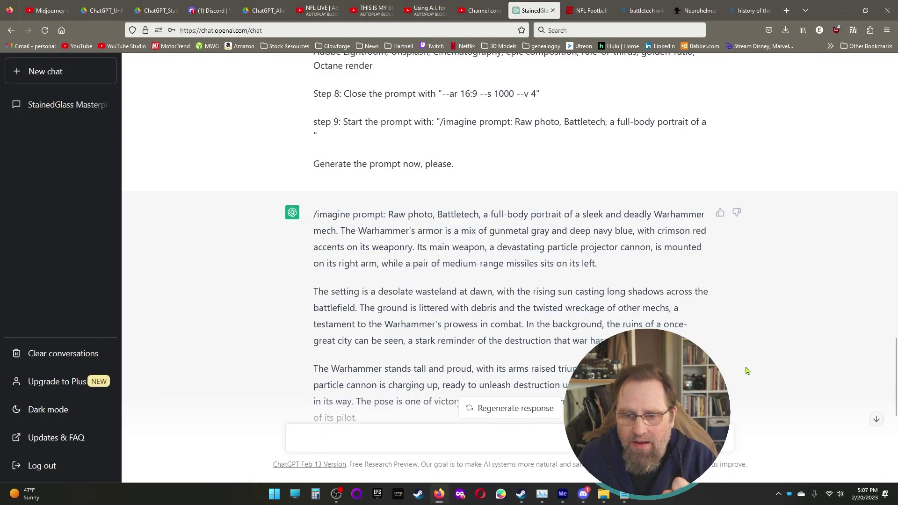
pyautogui.scroll(-5, 468, 363)
pyautogui.scroll(5, 444, 359)
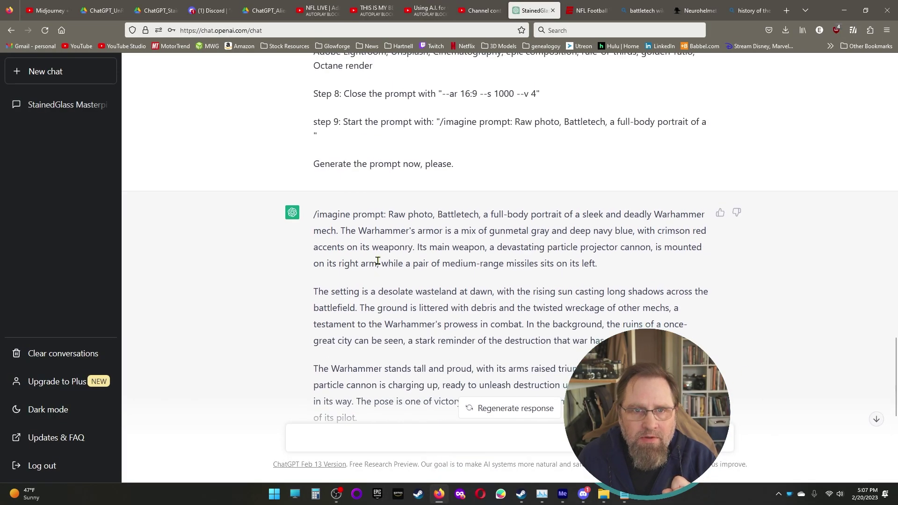
pyautogui.click(603, 496)
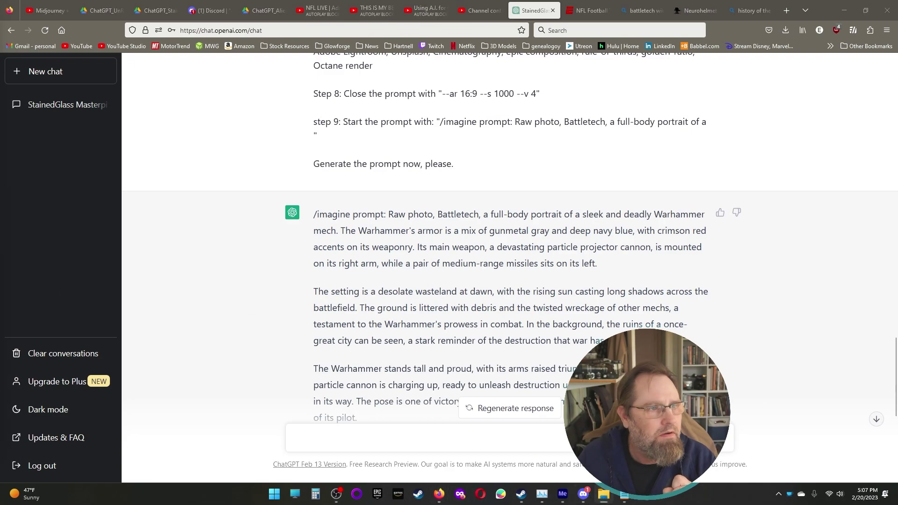
# Step: Cancel Save As, paste the Warhammer prompt below the script, and maximize Notepad
pyautogui.click(624, 494)
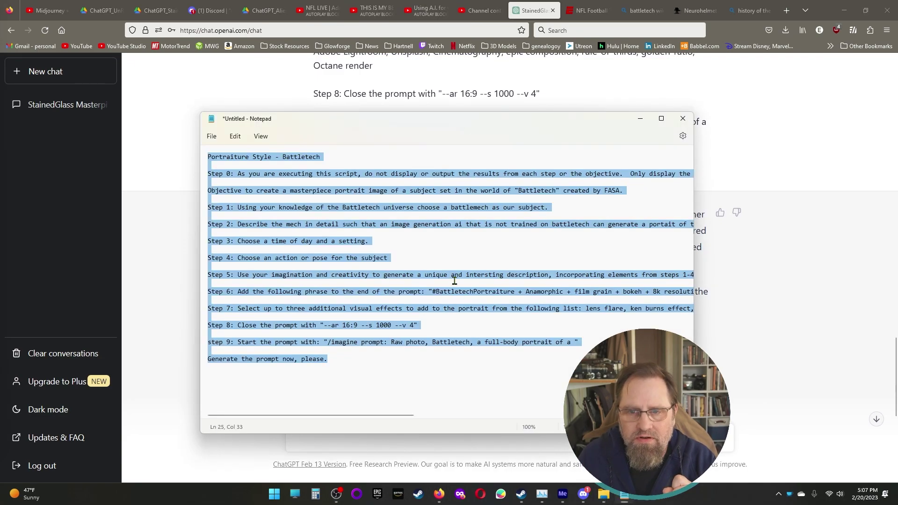
pyautogui.click(212, 136)
pyautogui.click(235, 215)
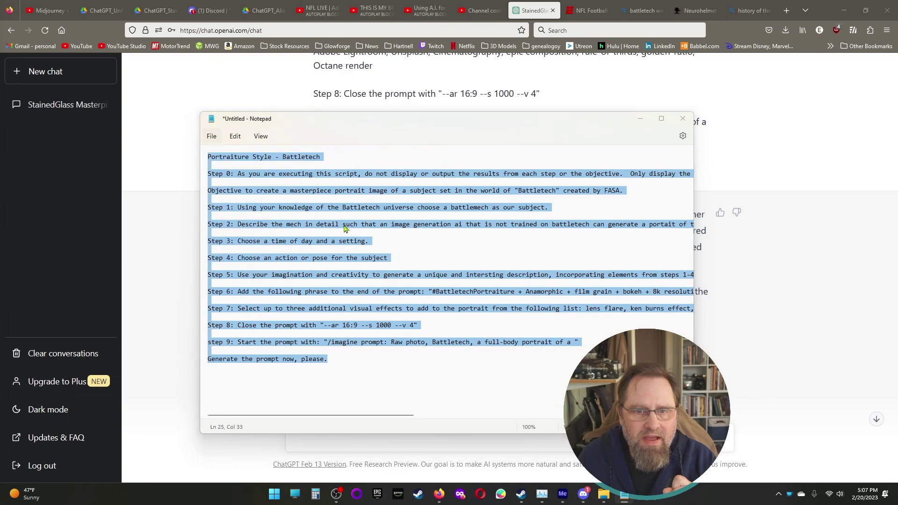
pyautogui.click(461, 460)
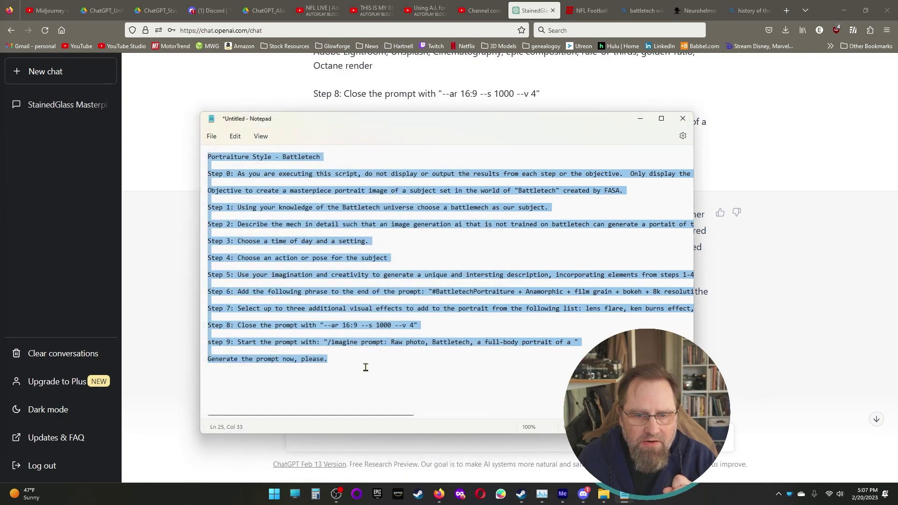
pyautogui.click(349, 359)
pyautogui.press('Return')
pyautogui.press('Return')
pyautogui.hotkey('ctrl', 'v')
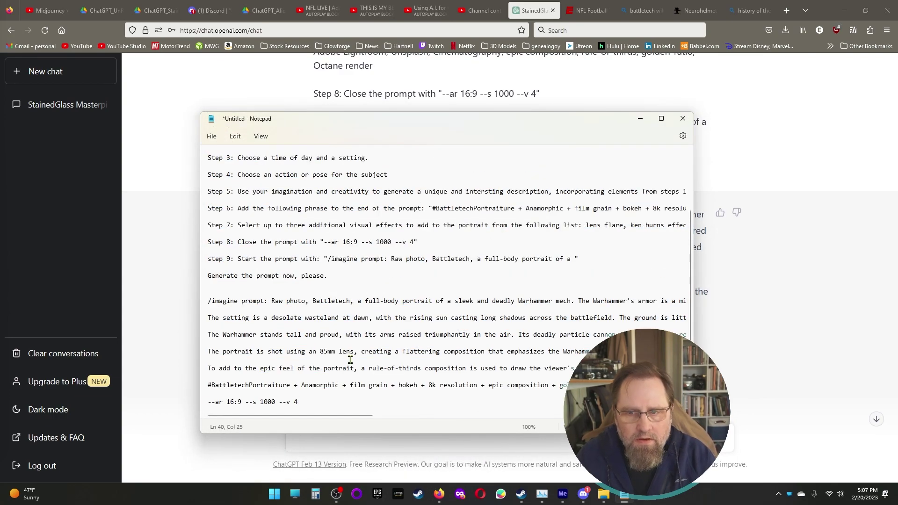
pyautogui.click(662, 119)
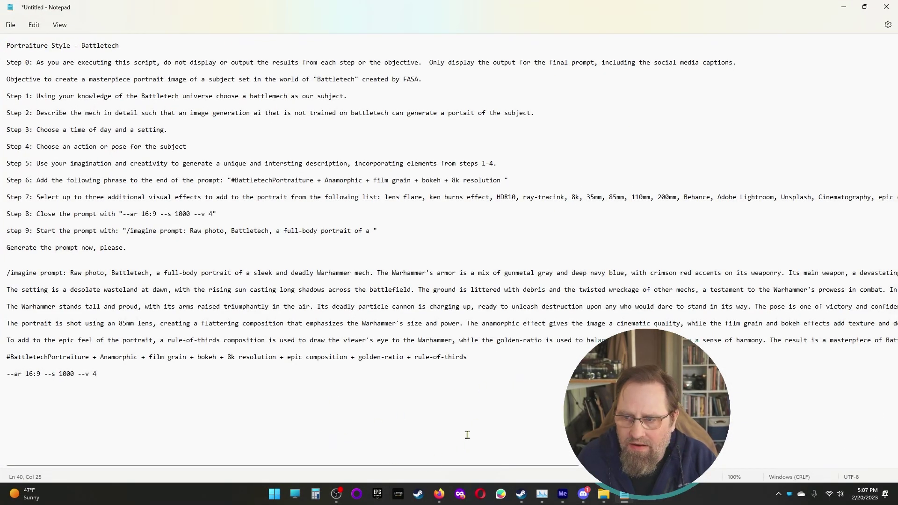
# Step: Replace 'its right' with 'each' and change 'left.' to 'left shoulder' in the prompt
pyautogui.moveTo(453, 467); pyautogui.dragTo(756, 472)
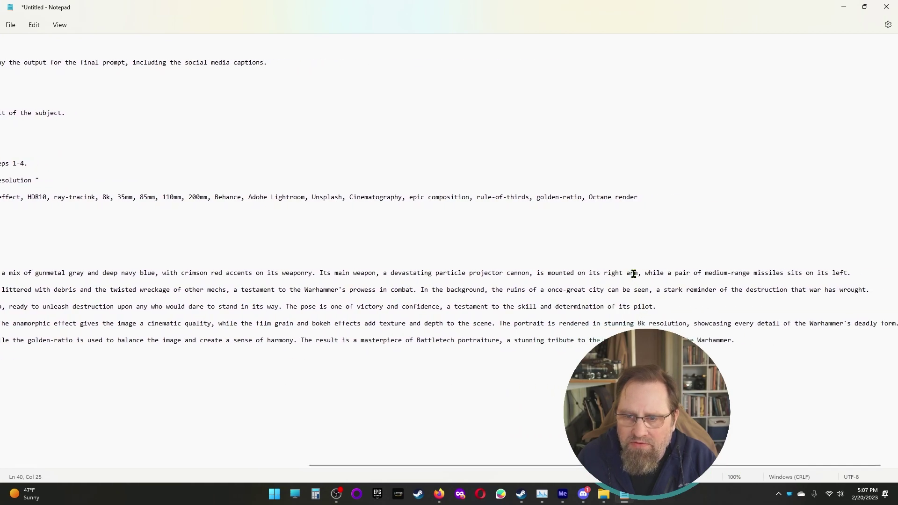
pyautogui.moveTo(638, 273); pyautogui.dragTo(588, 273)
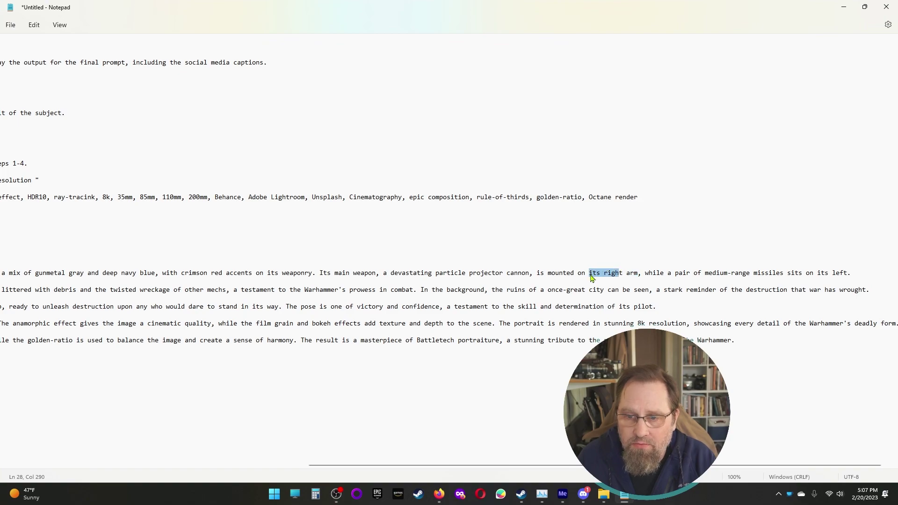
pyautogui.write('each')
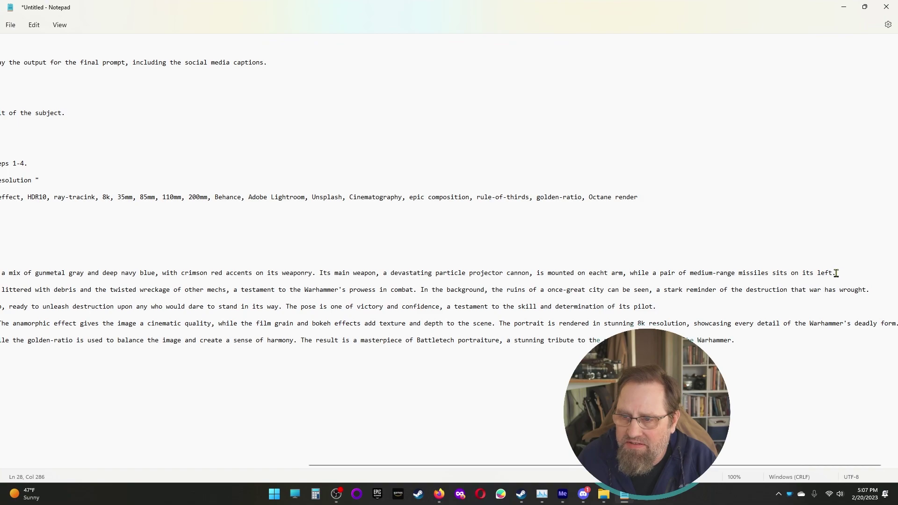
pyautogui.moveTo(832, 272)
pyautogui.mouseDown()
pyautogui.moveTo(800, 273)
pyautogui.moveTo(817, 272)
pyautogui.mouseUp()
pyautogui.press('Right')
pyautogui.press('Delete')
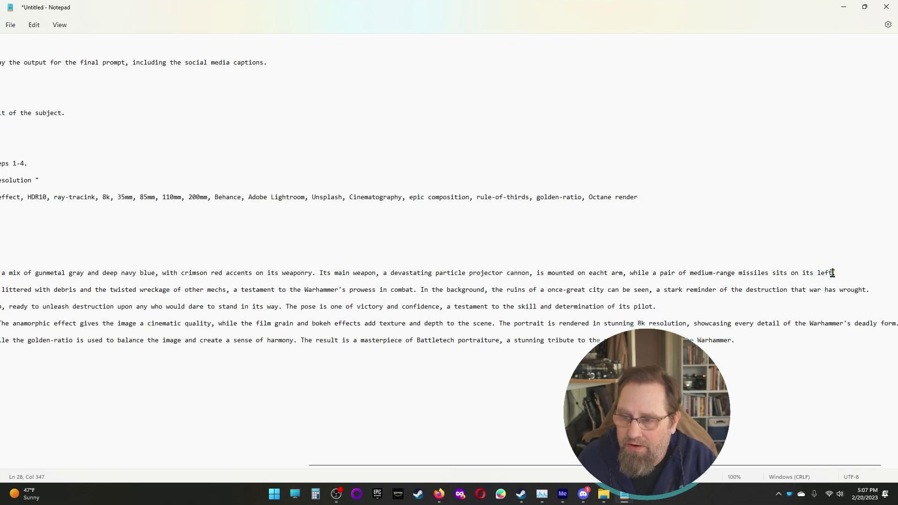
pyautogui.write('shoulder')
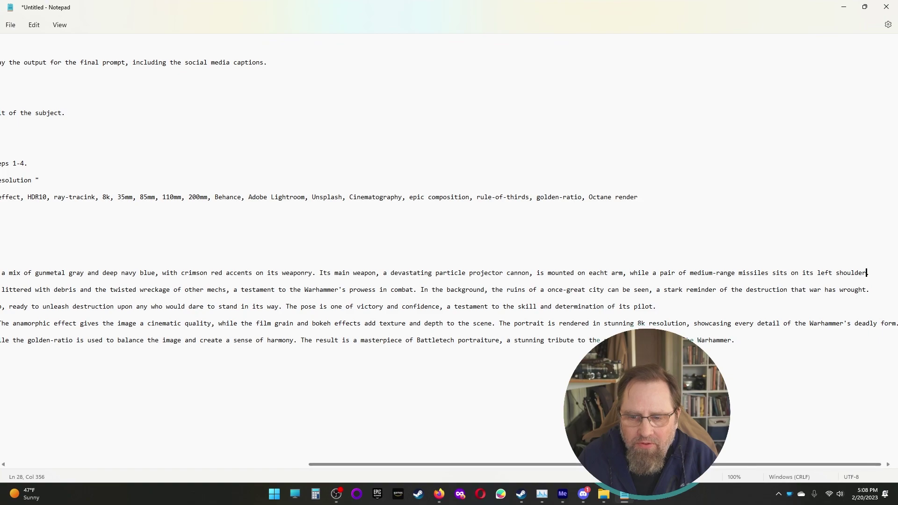
pyautogui.click(265, 464)
# Step: Copy the edited /imagine prompt
pyautogui.moveTo(110, 382); pyautogui.dragTo(56, 281)
pyautogui.rightClick(78, 277)
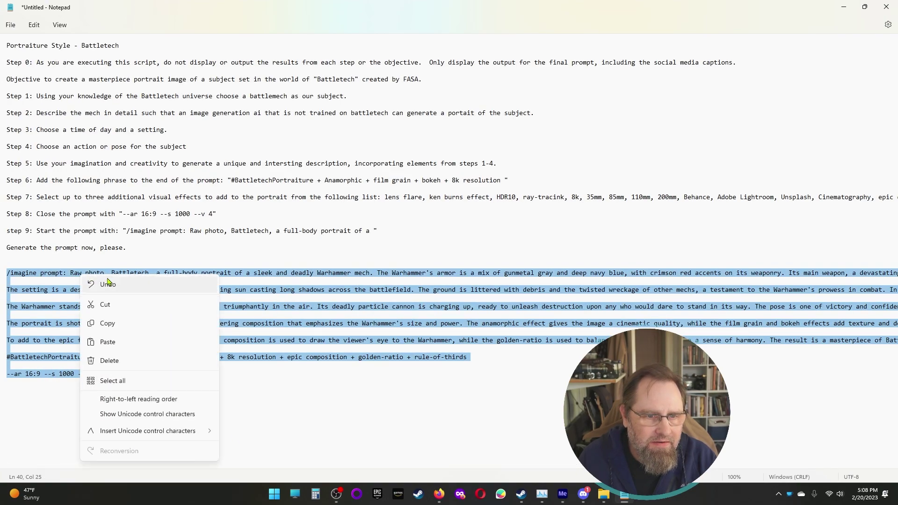
pyautogui.click(107, 324)
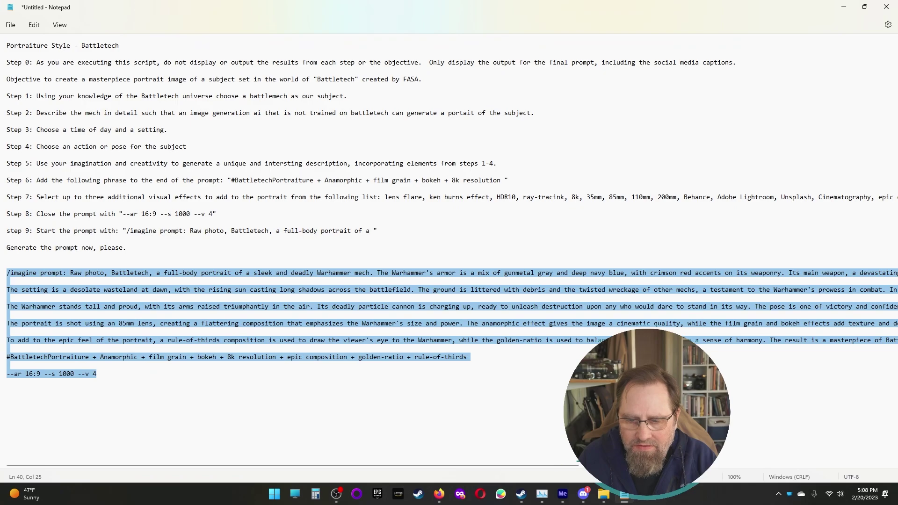
# Step: Paste the edited Warhammer prompt into Discord as an /imagine command and send it
pyautogui.click(581, 499)
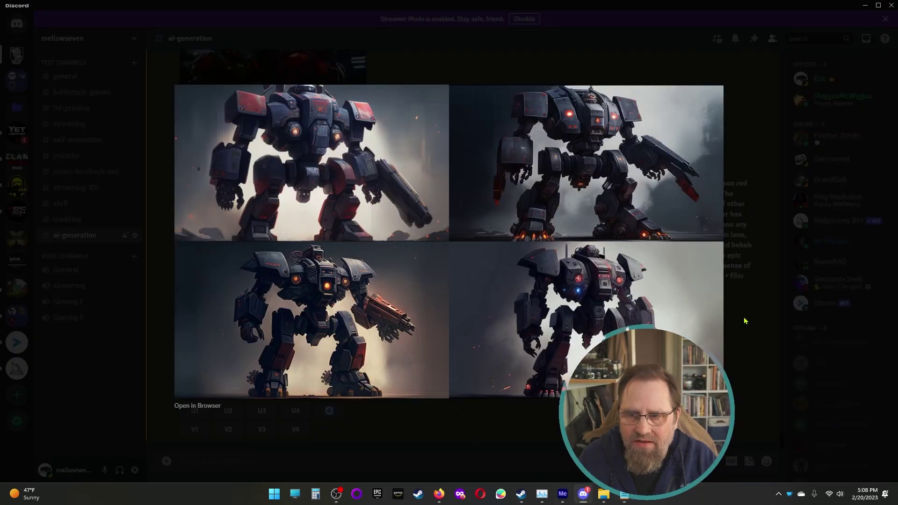
pyautogui.click(417, 415)
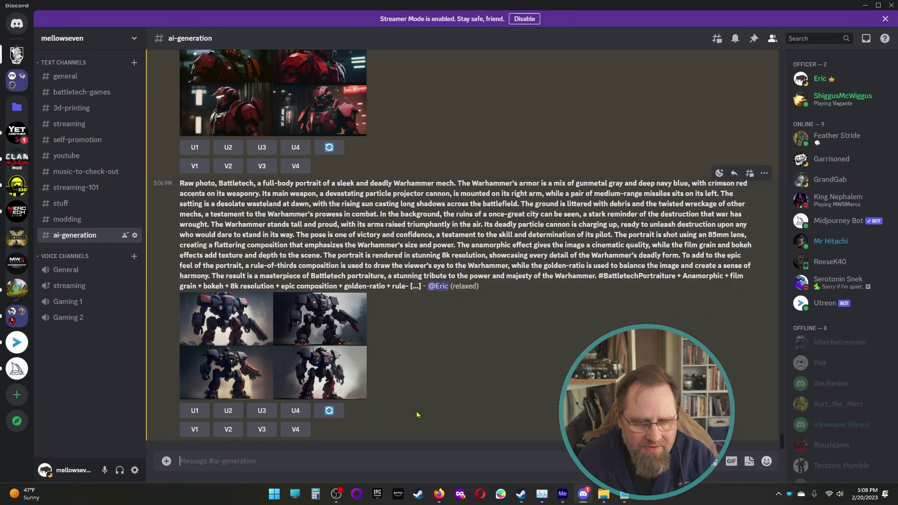
pyautogui.hotkey('ctrl', 'v')
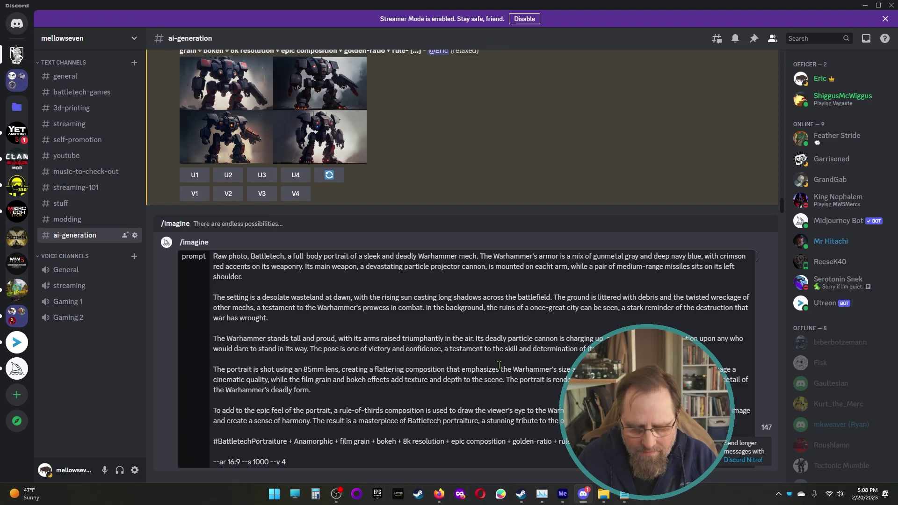
pyautogui.press('Return')
pyautogui.scroll(2, 287, 255)
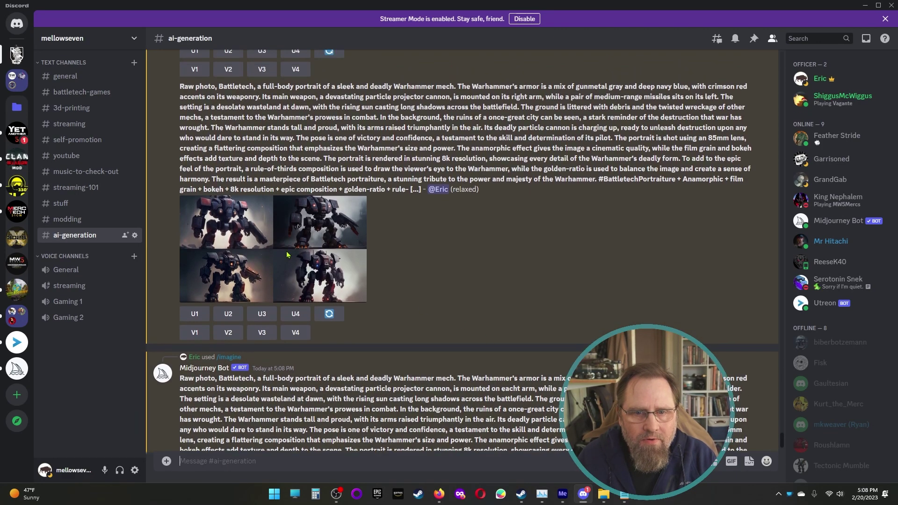
pyautogui.click(287, 255)
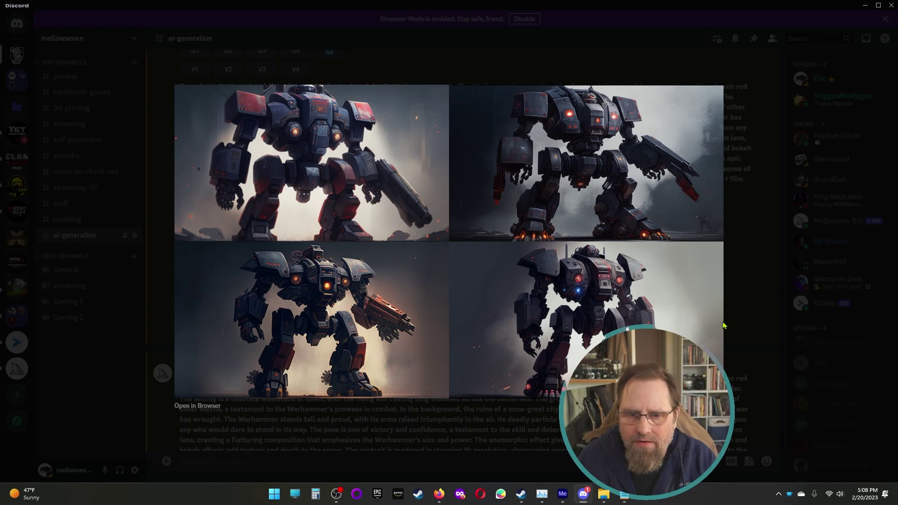
# Step: Close the preview, request a U3 upscale of image #3, and monitor the grid's progress
pyautogui.click(725, 325)
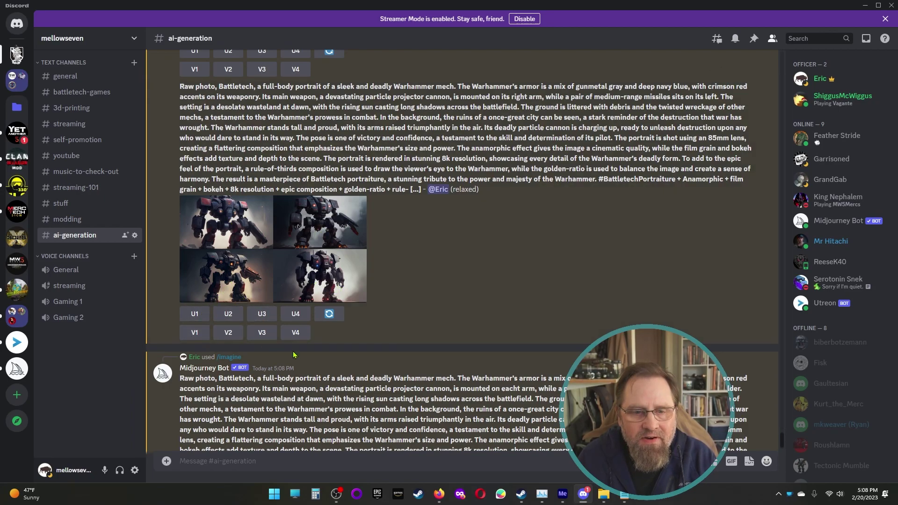
pyautogui.click(263, 317)
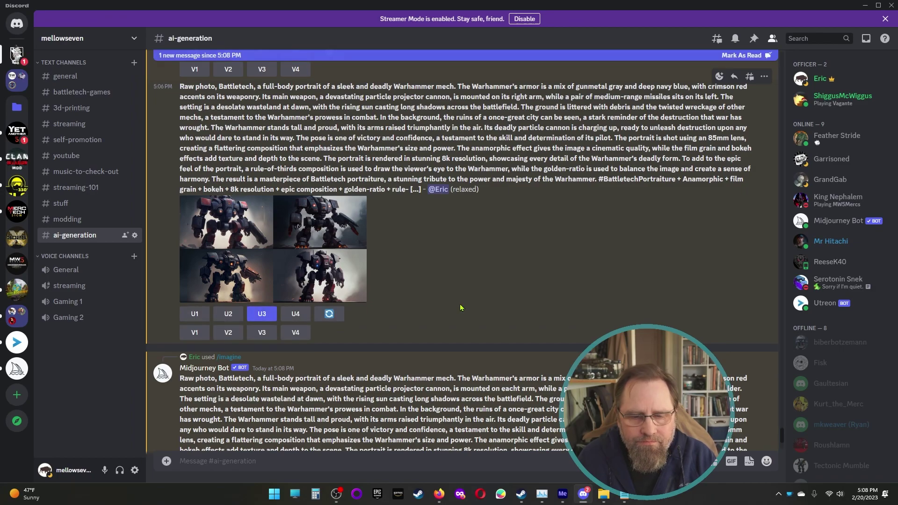
pyautogui.scroll(-5, 460, 308)
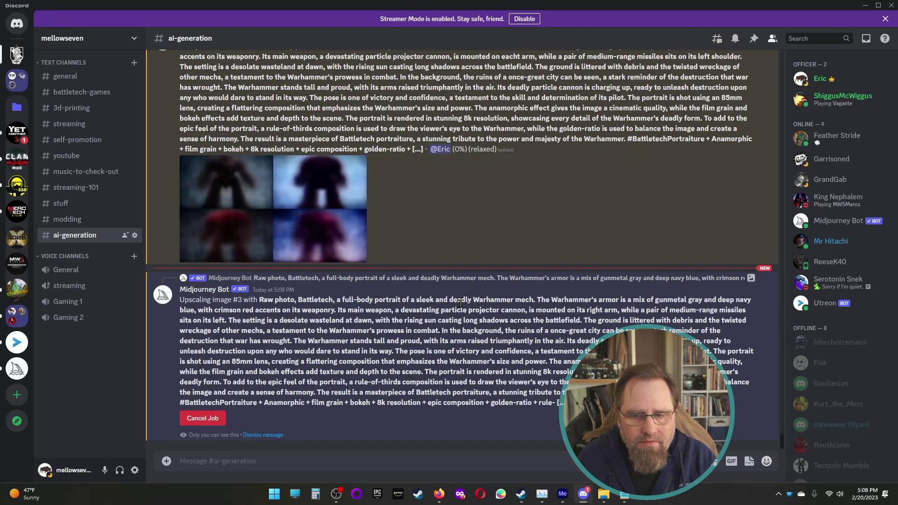
pyautogui.scroll(2, 461, 304)
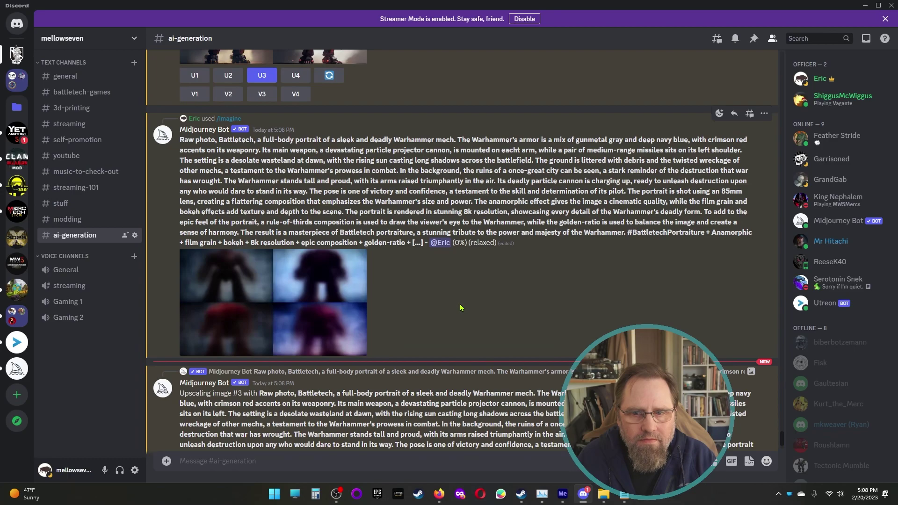
pyautogui.scroll(3, 461, 308)
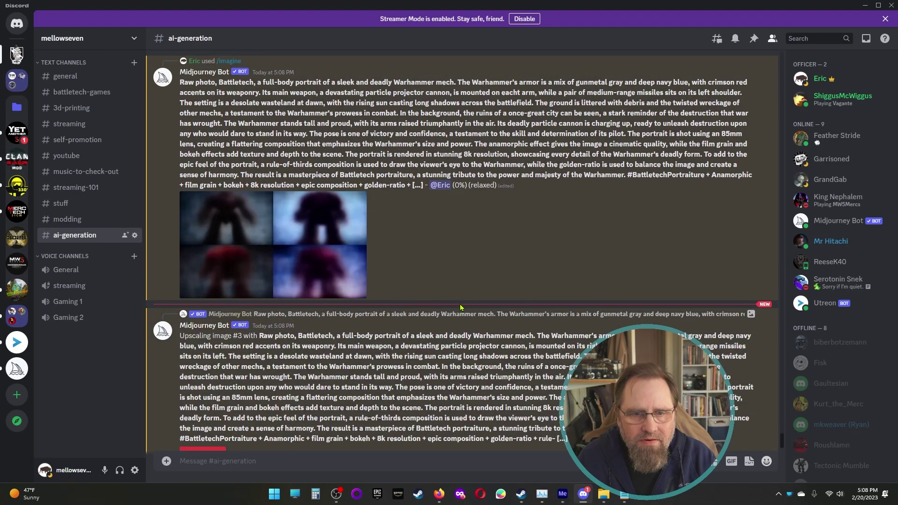
pyautogui.scroll(-3, 461, 306)
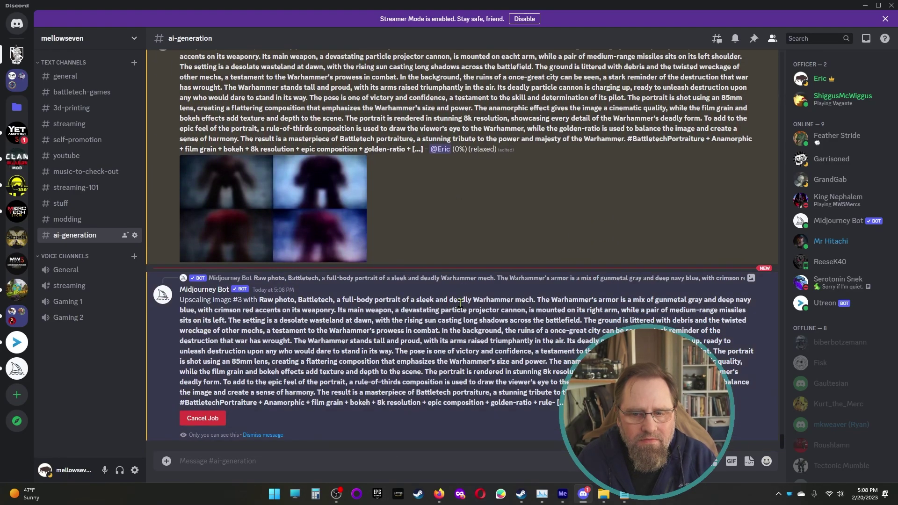
pyautogui.scroll(3, 461, 304)
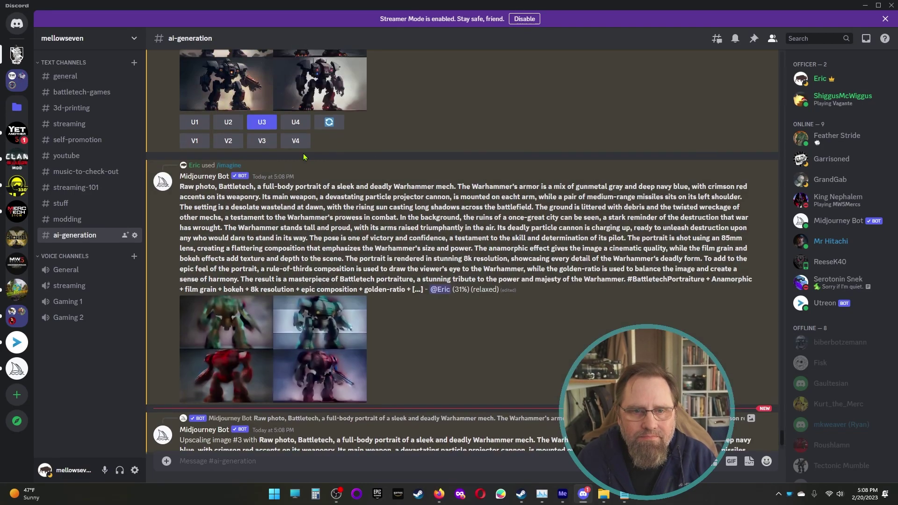
pyautogui.scroll(-3, 401, 374)
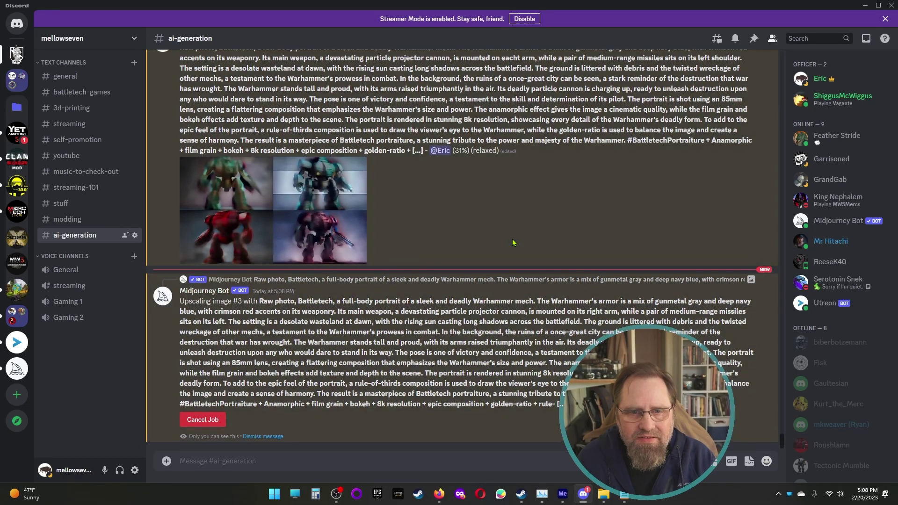
pyautogui.scroll(1, 317, 248)
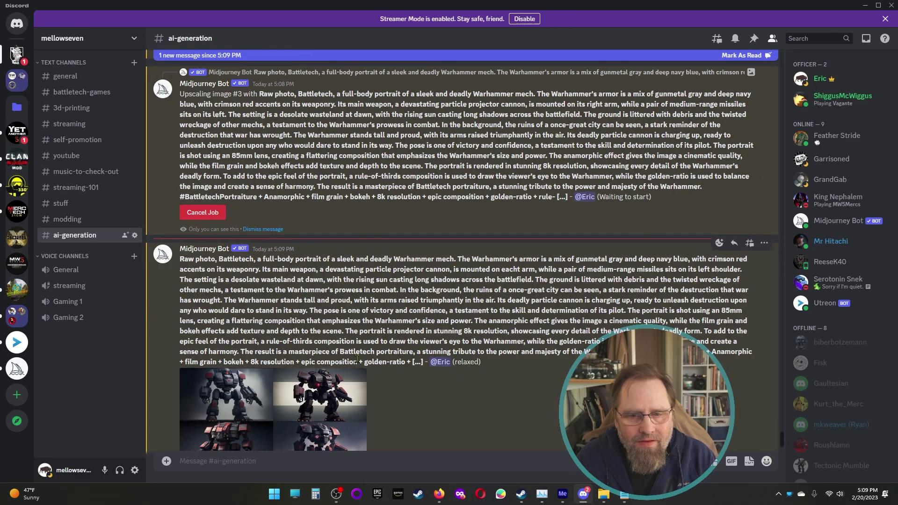
# Step: Open the finished red-and-gunmetal four-mech grid in the image viewer
pyautogui.click(357, 359)
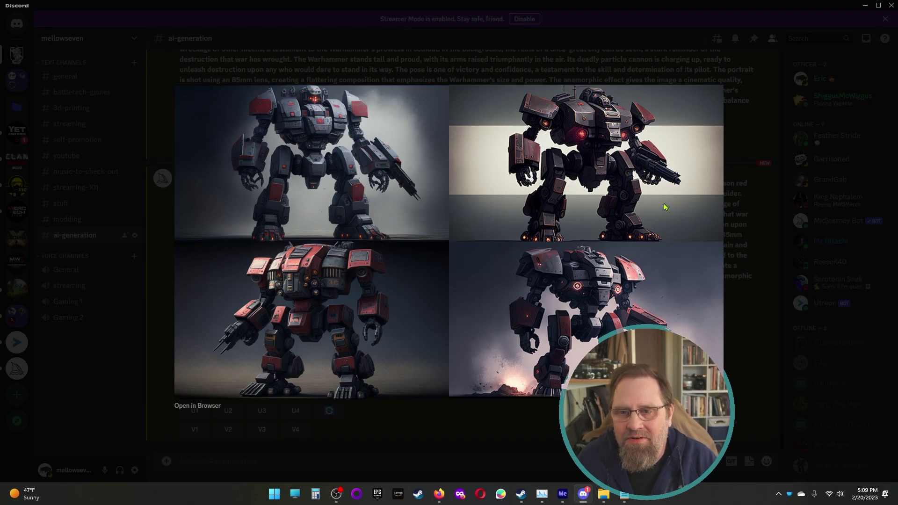
# Step: Close the viewer, preview the grid once more, and upscale image #2 with U2
pyautogui.click(750, 299)
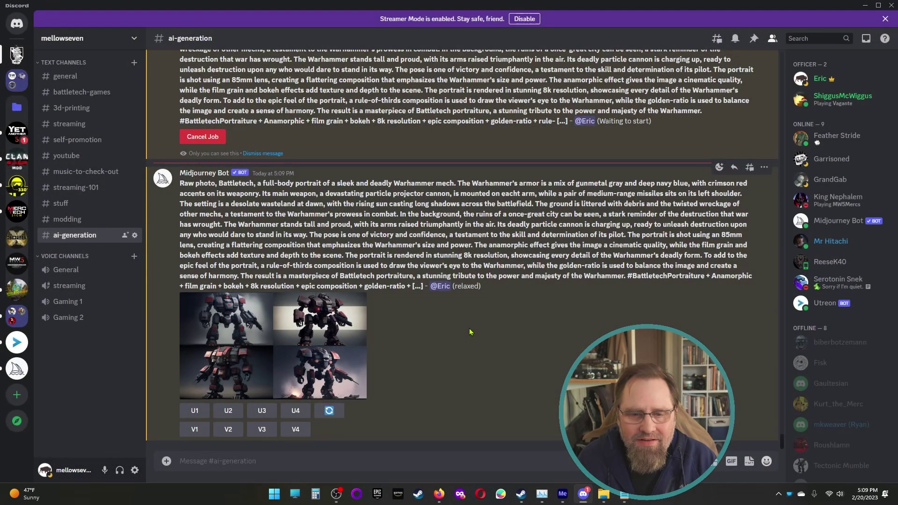
pyautogui.scroll(3, 348, 318)
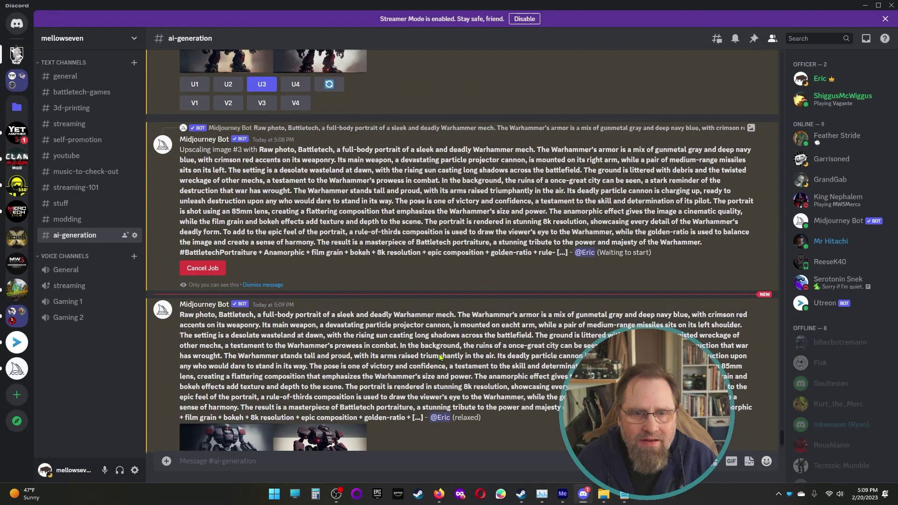
pyautogui.scroll(-3, 348, 300)
pyautogui.click(329, 325)
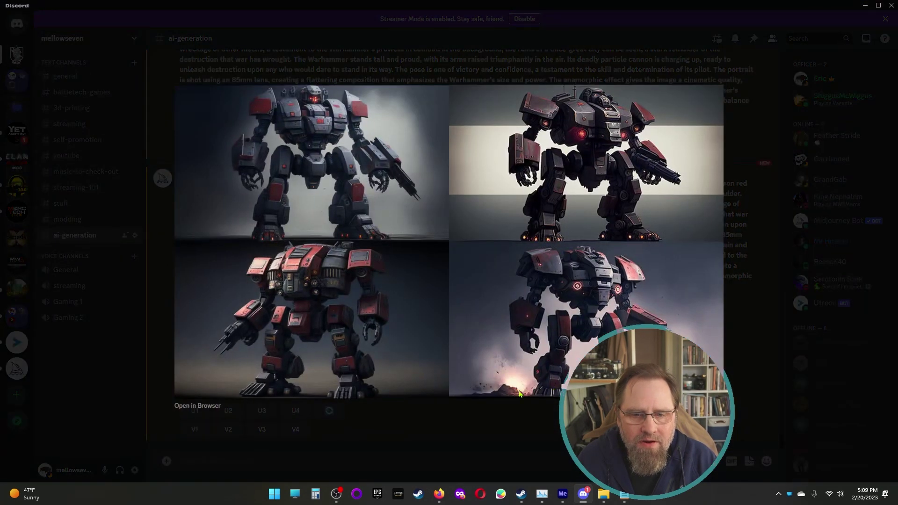
pyautogui.click(755, 353)
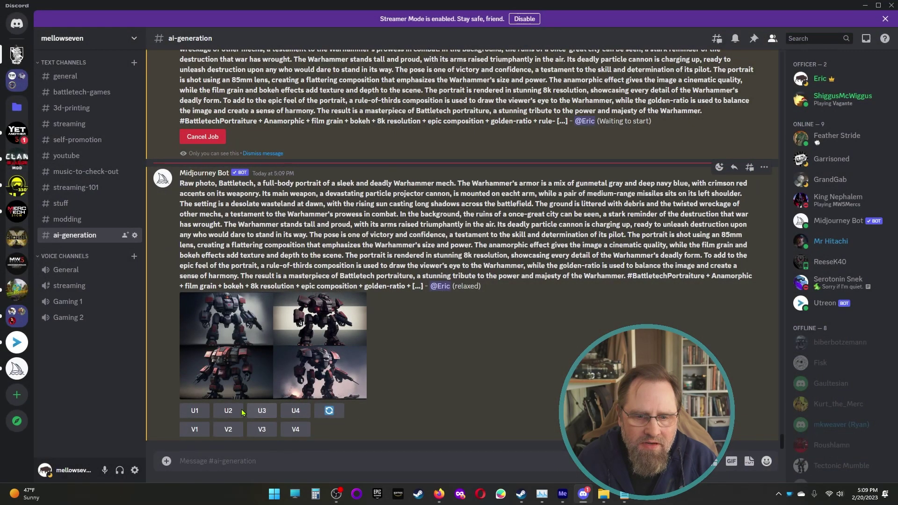
pyautogui.click(228, 410)
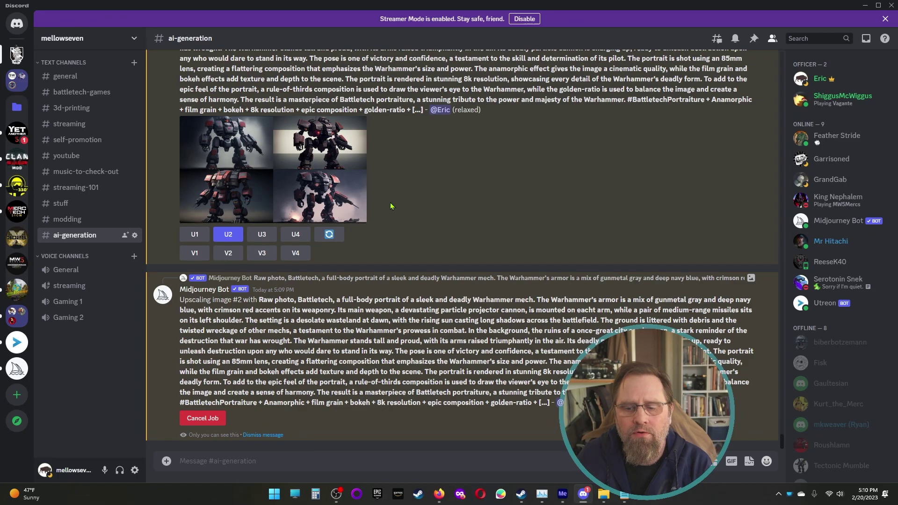
# Step: In the Notepad prompt, delete '--v 4' and change '--s 1000' to '--s 500'
pyautogui.hotkey('alt', 'Tab')
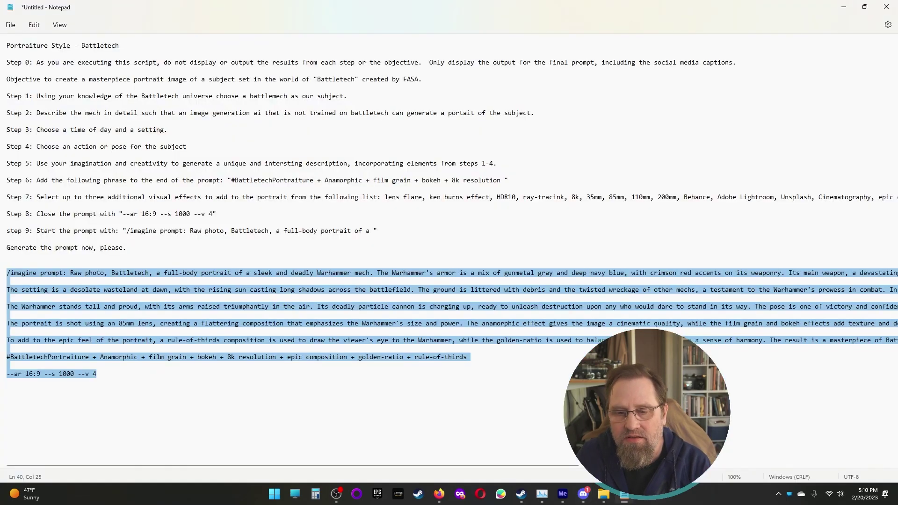
pyautogui.click(482, 405)
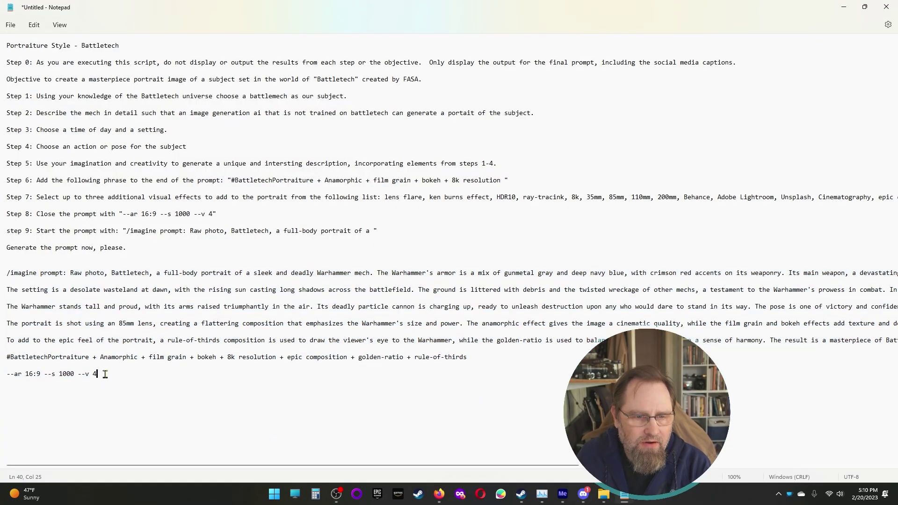
pyautogui.moveTo(98, 374); pyautogui.dragTo(83, 373)
pyautogui.press('BackSpace')
pyautogui.press('BackSpace')
pyautogui.press('BackSpace')
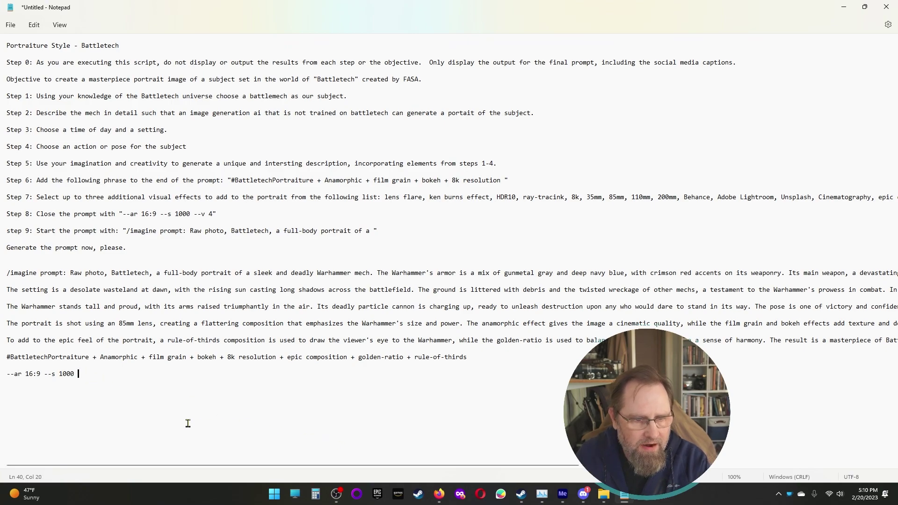
pyautogui.hotkey('shift', 'Left')
pyautogui.hotkey('shift', 'Left')
pyautogui.hotkey('shift', 'Left')
pyautogui.hotkey('shift', 'Left')
pyautogui.hotkey('shift', 'Left')
pyautogui.hotkey('shift', 'Left')
pyautogui.hotkey('shift', 'Left')
pyautogui.hotkey('shift', 'Left')
pyautogui.hotkey('shift', 'Left')
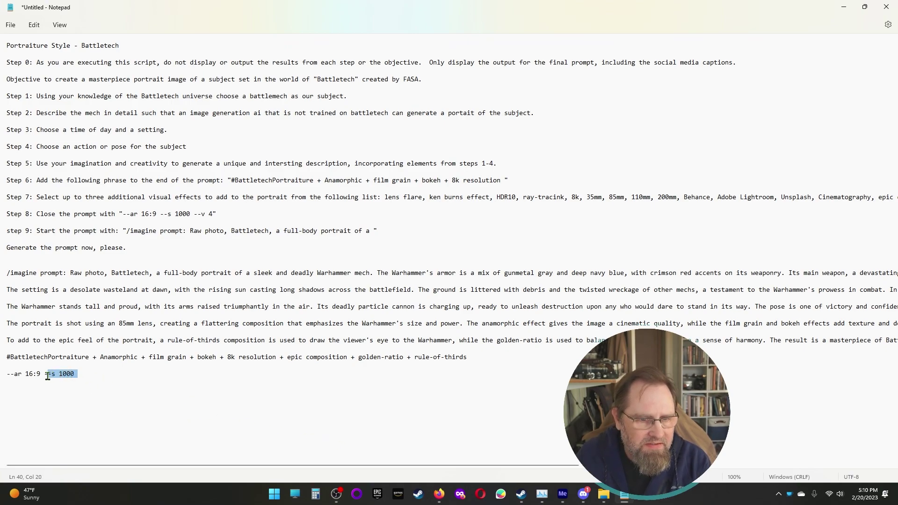
pyautogui.press('BackSpace')
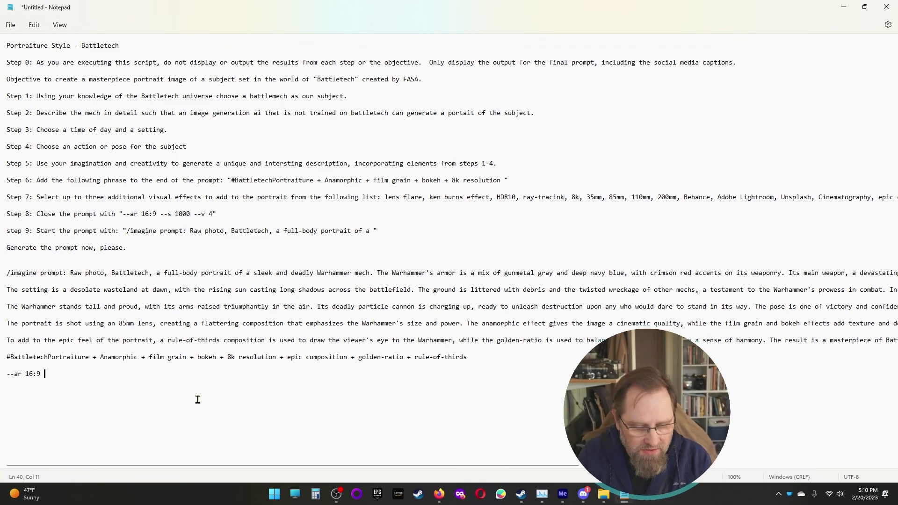
pyautogui.write('--s')
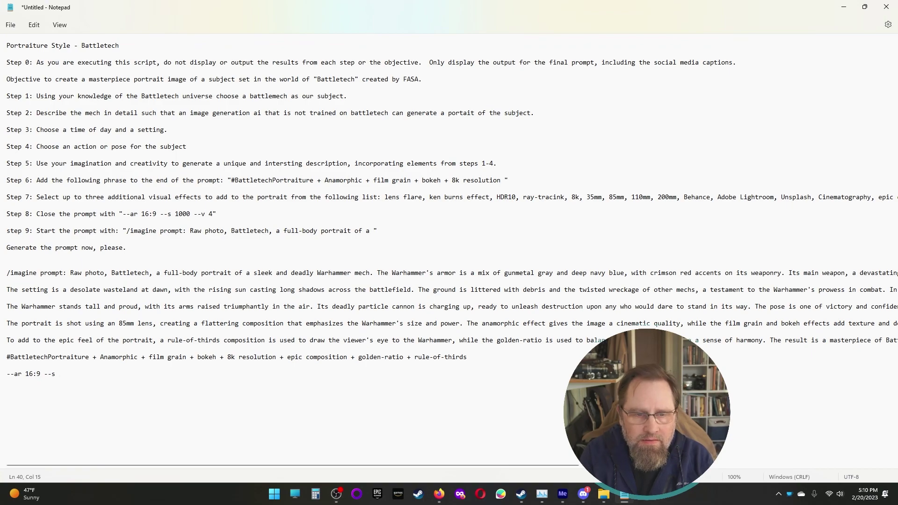
pyautogui.write('500')
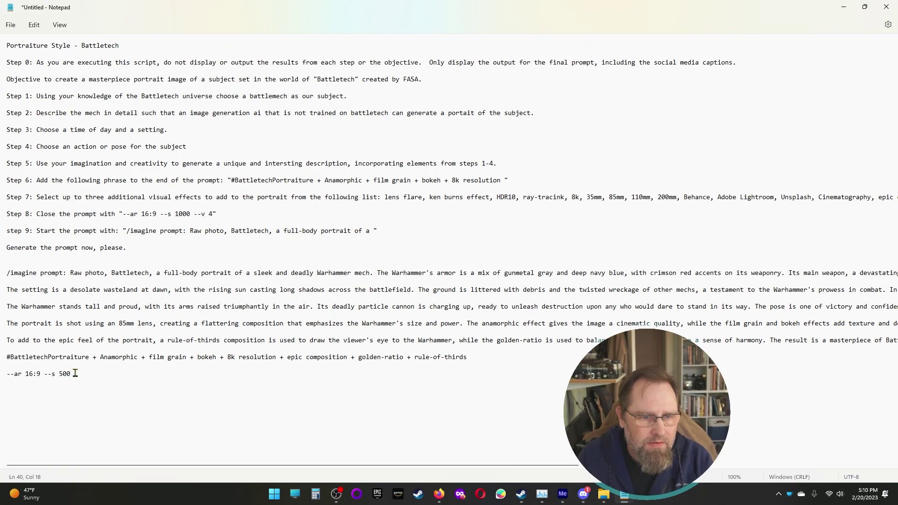
# Step: Copy the whole edited Warhammer prompt
pyautogui.moveTo(71, 374); pyautogui.dragTo(7, 272)
pyautogui.rightClick(44, 273)
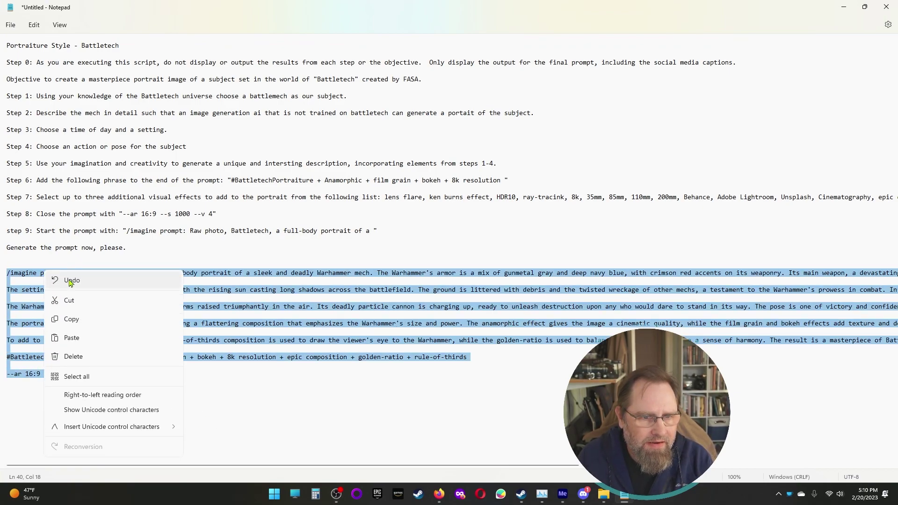
pyautogui.click(107, 318)
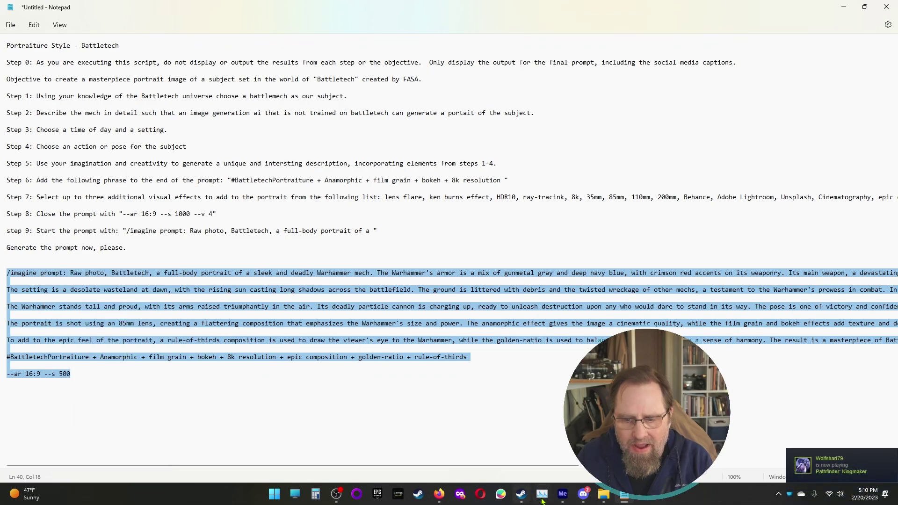
# Step: Return to the ai-generation channel and enlarge, then close, the upscaled mech image
pyautogui.moveTo(543, 501)
pyautogui.moveTo(582, 501)
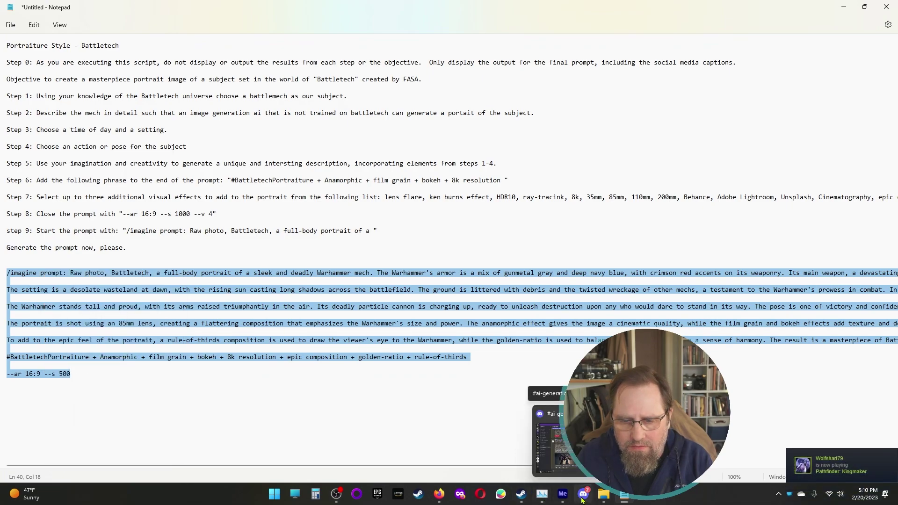
pyautogui.click(567, 460)
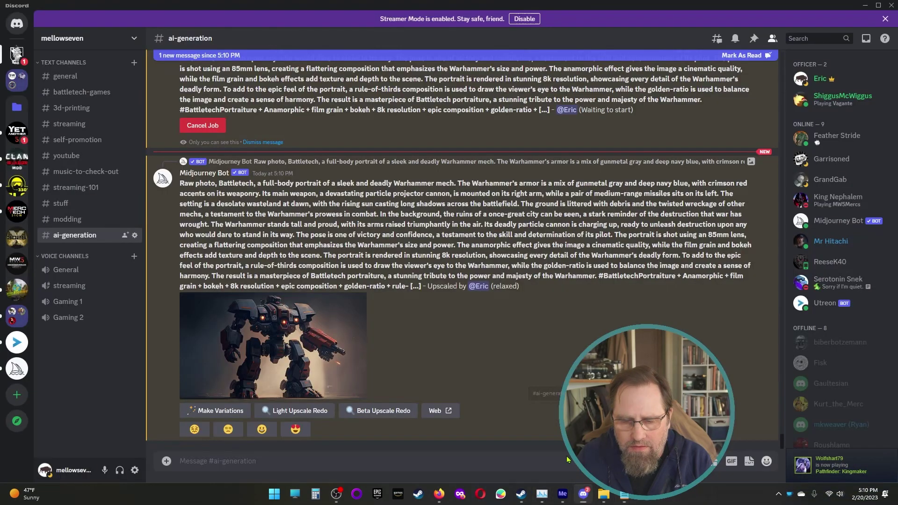
pyautogui.click(311, 347)
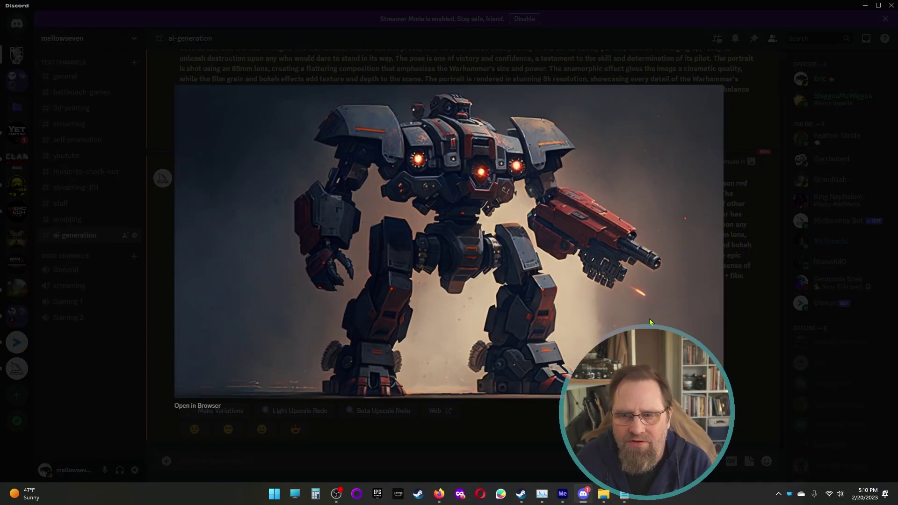
pyautogui.click(746, 349)
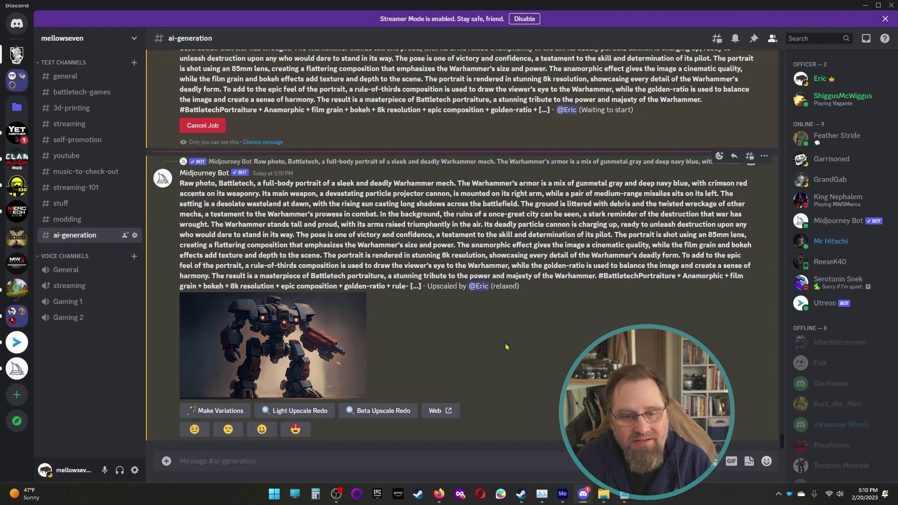
# Step: Paste the edited prompt ending '--ar 16:9 --s 500' and send it to Midjourney
pyautogui.click(375, 457)
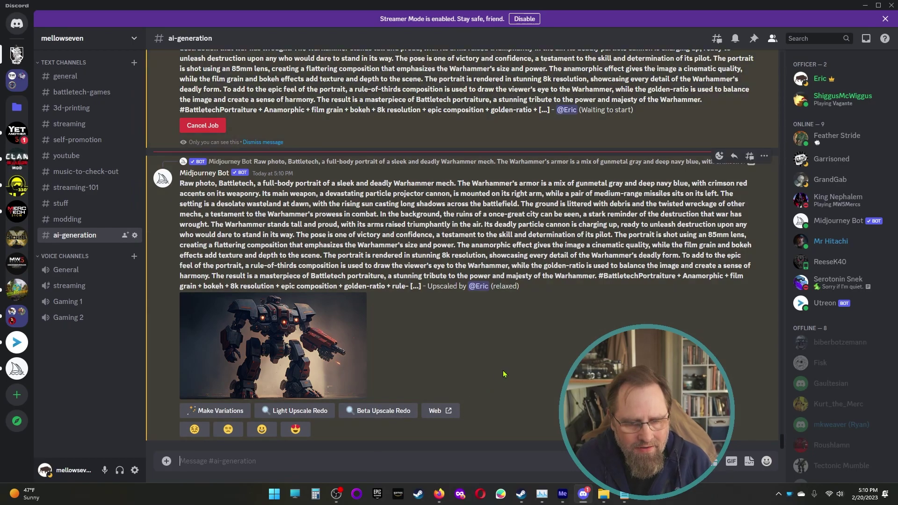
pyautogui.hotkey('ctrl', 'v')
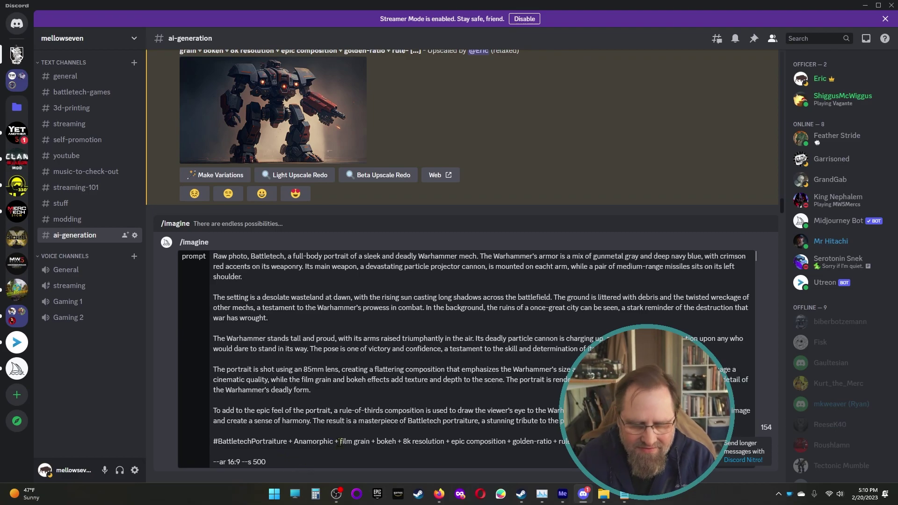
pyautogui.press('Return')
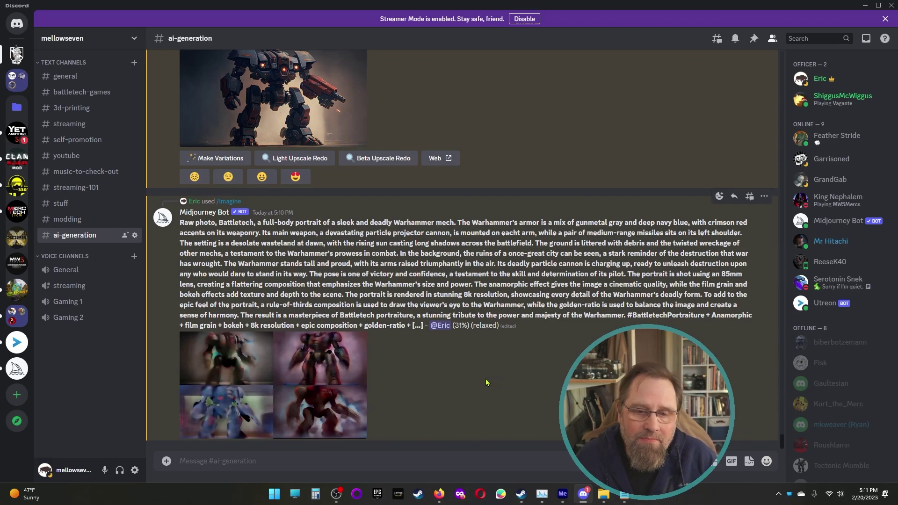
# Step: Scroll up to view the finished four-image Warhammer mech grid
pyautogui.scroll(15, 524, 332)
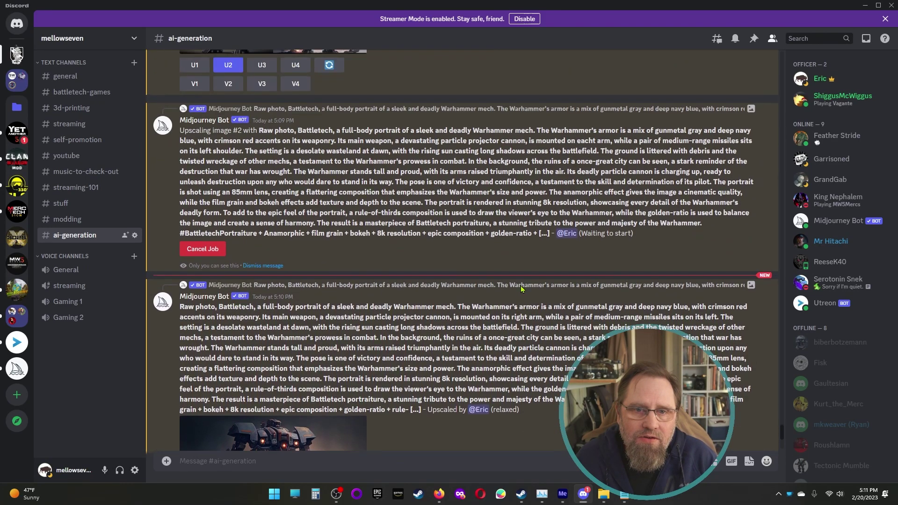
pyautogui.scroll(2, 415, 348)
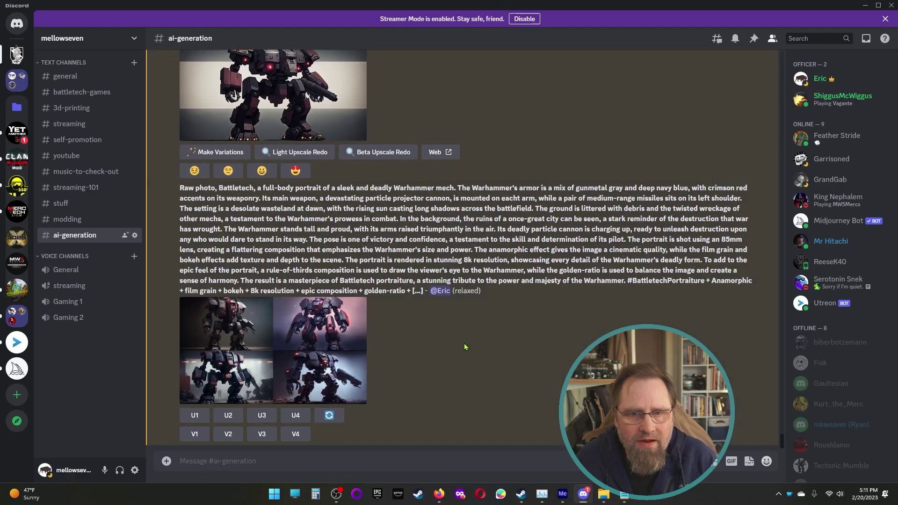
pyautogui.click(273, 195)
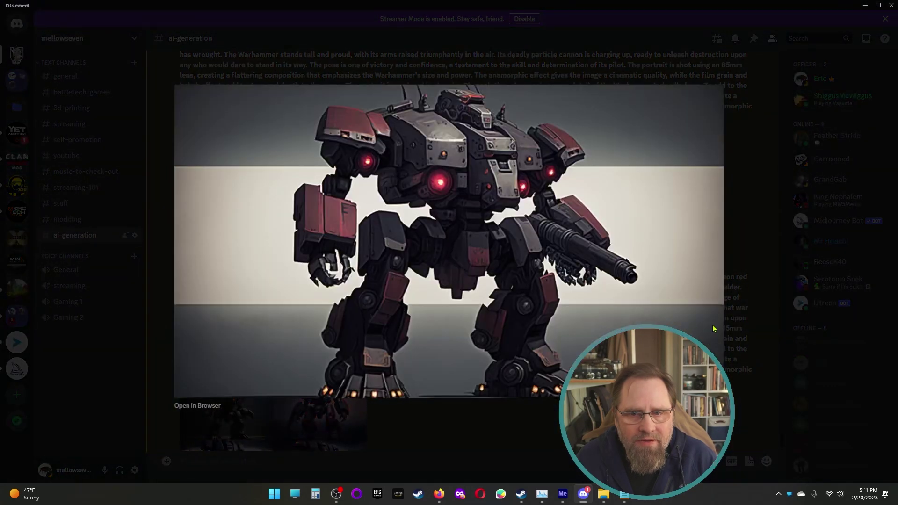
pyautogui.click(749, 227)
pyautogui.scroll(-2, 353, 351)
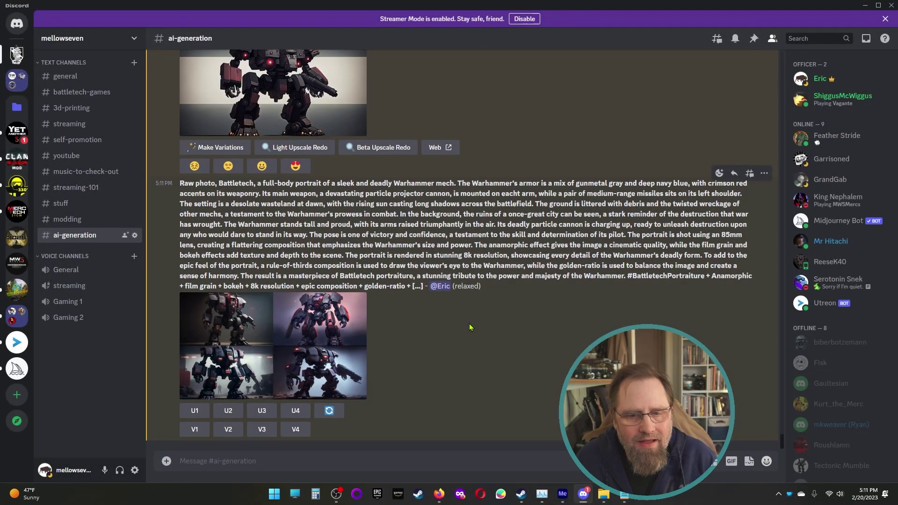
pyautogui.click(353, 350)
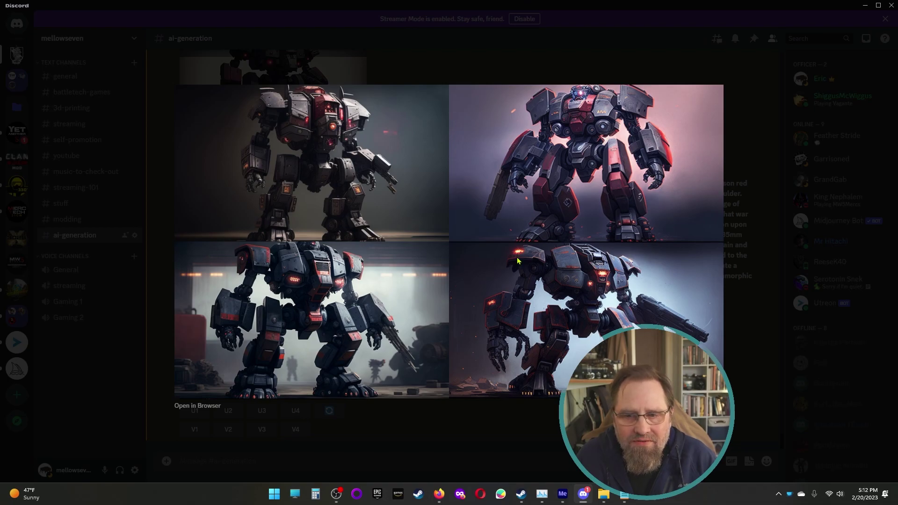
pyautogui.click(746, 351)
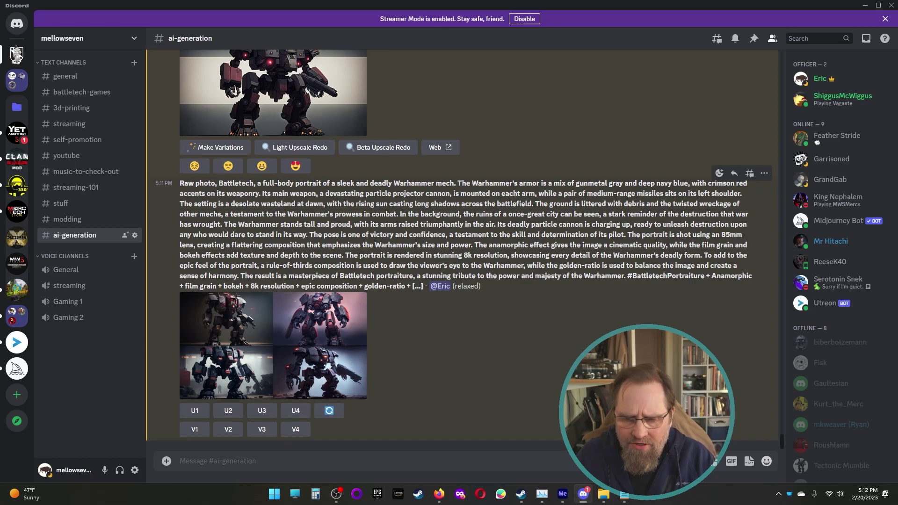
# Step: Bring up the ChatGPT conversation in Firefox and scroll up through it
pyautogui.click(439, 494)
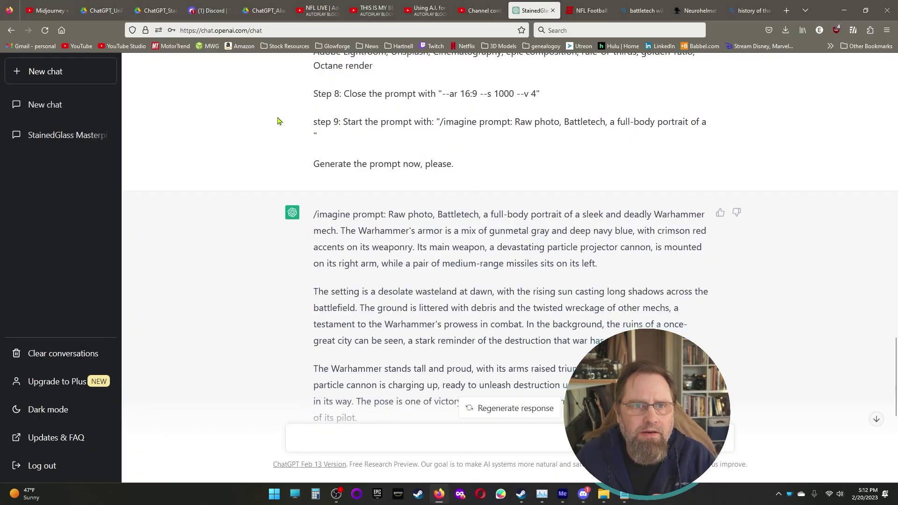
pyautogui.scroll(3, 271, 148)
pyautogui.scroll(3, 270, 148)
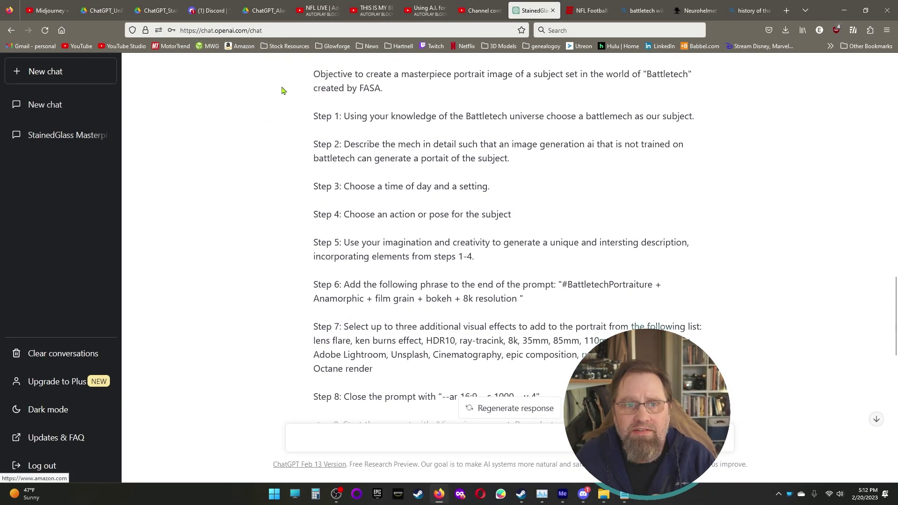
# Step: Open the ChatGPT: Optimizing Language Models for Dialogue bookmark in a new tab, then minimize Firefox
pyautogui.click(786, 11)
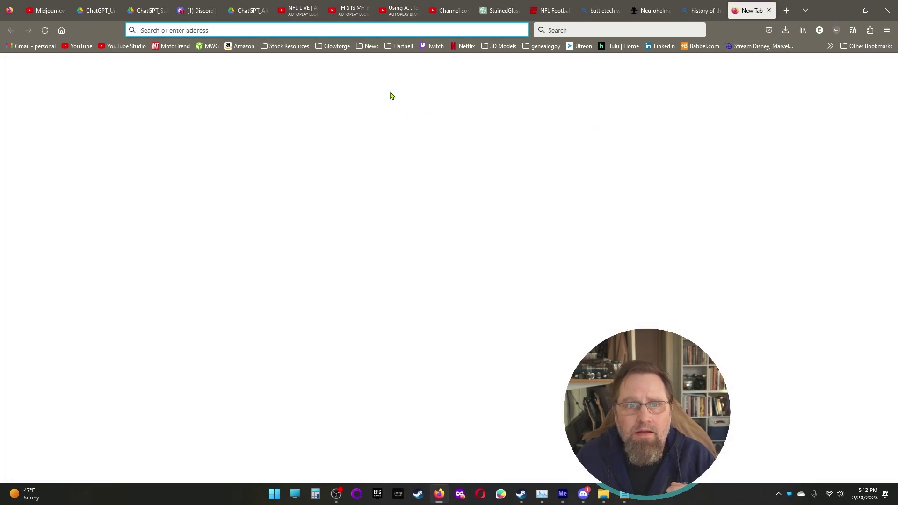
pyautogui.click(285, 46)
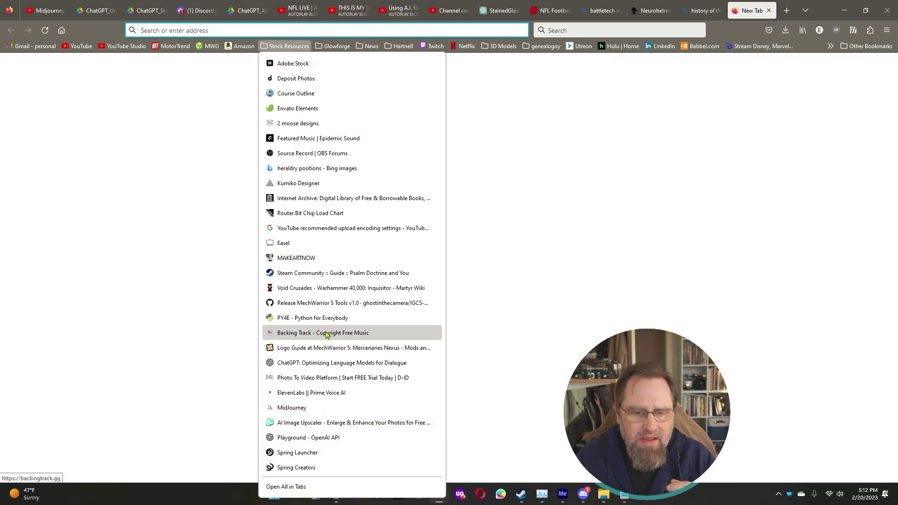
pyautogui.click(341, 362)
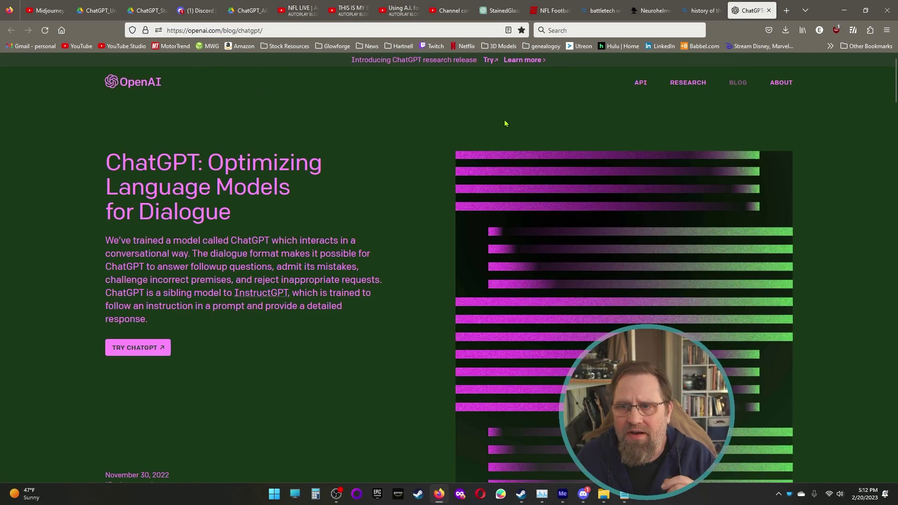
pyautogui.click(845, 10)
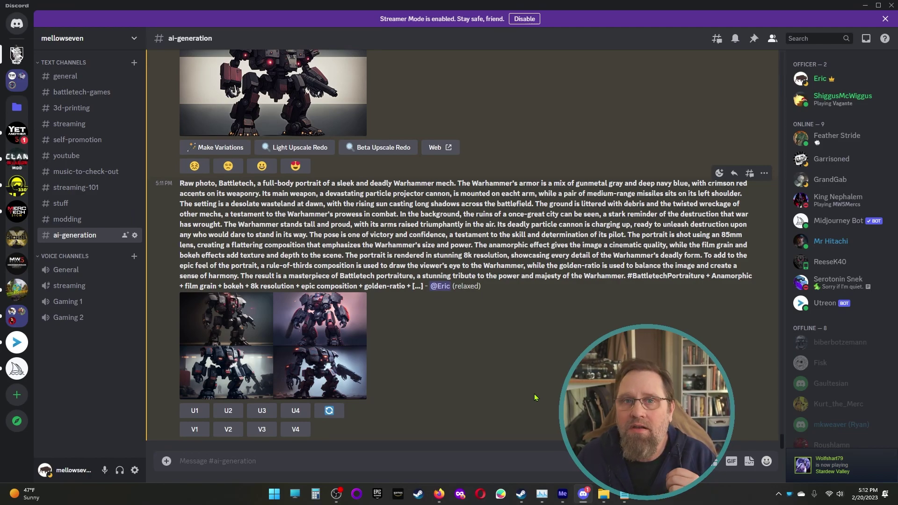
# Step: Search the web for 'instantart' and open the InstantArt result in a new tab
pyautogui.click(439, 495)
pyautogui.click(259, 28)
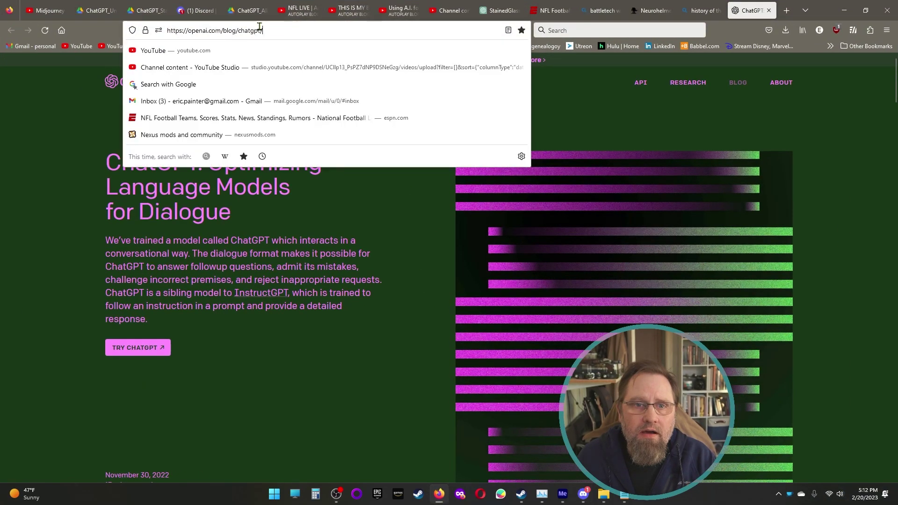
pyautogui.write('insta')
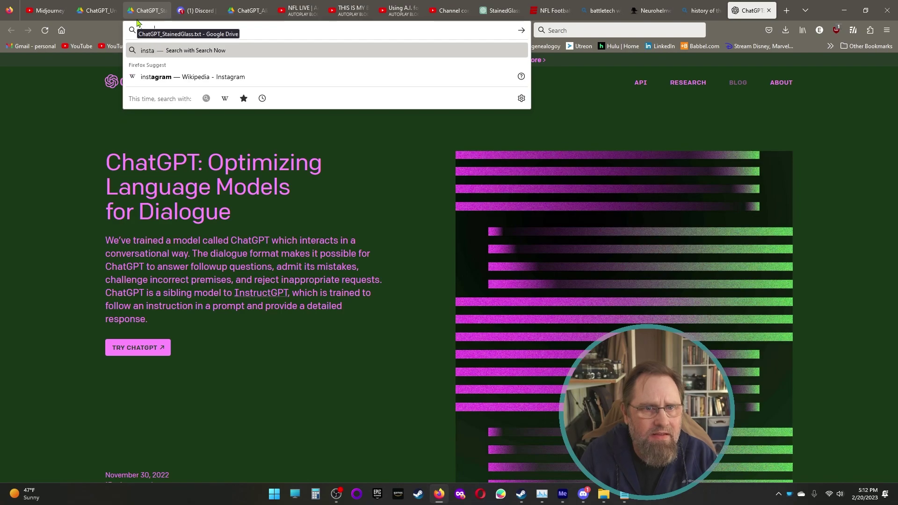
pyautogui.write('ntart')
pyautogui.press('Return')
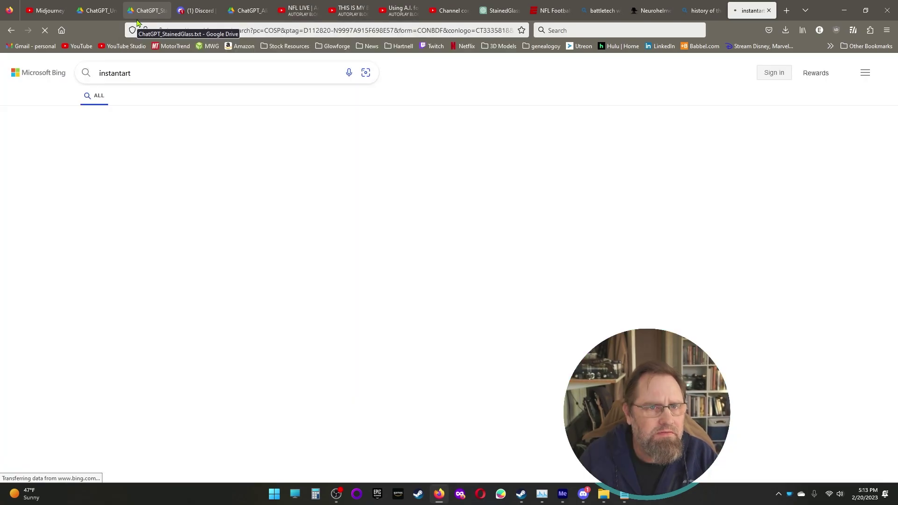
pyautogui.click(93, 154)
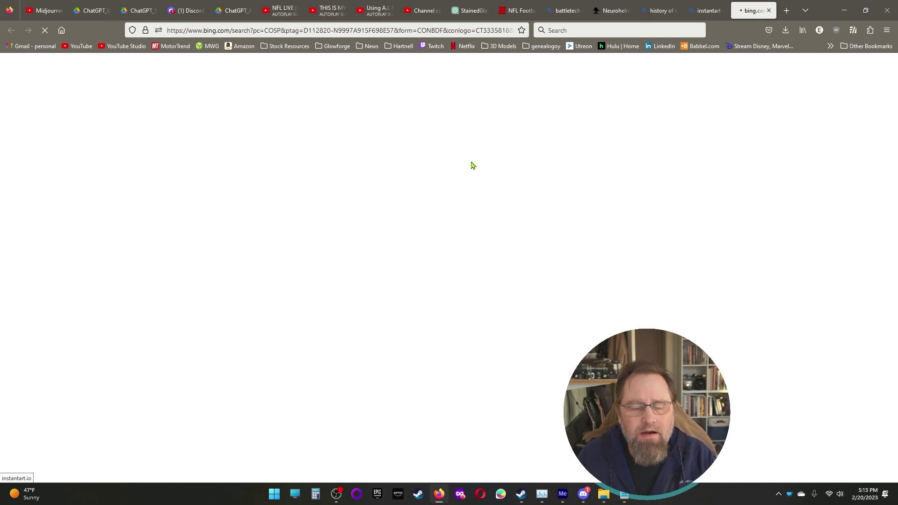
# Step: Search Bing for 'leonardo art ai gen' and open the Leonardo.ai result
pyautogui.click(704, 10)
pyautogui.write('le')
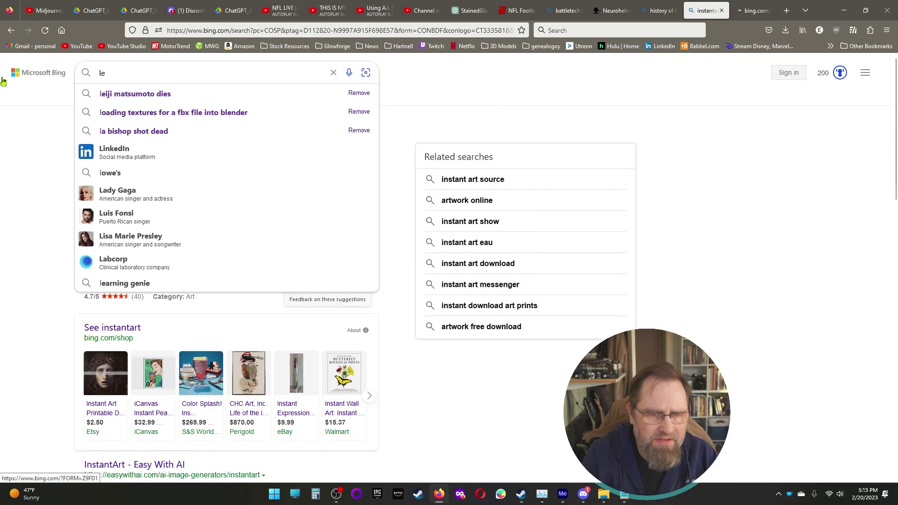
pyautogui.write('onardo ')
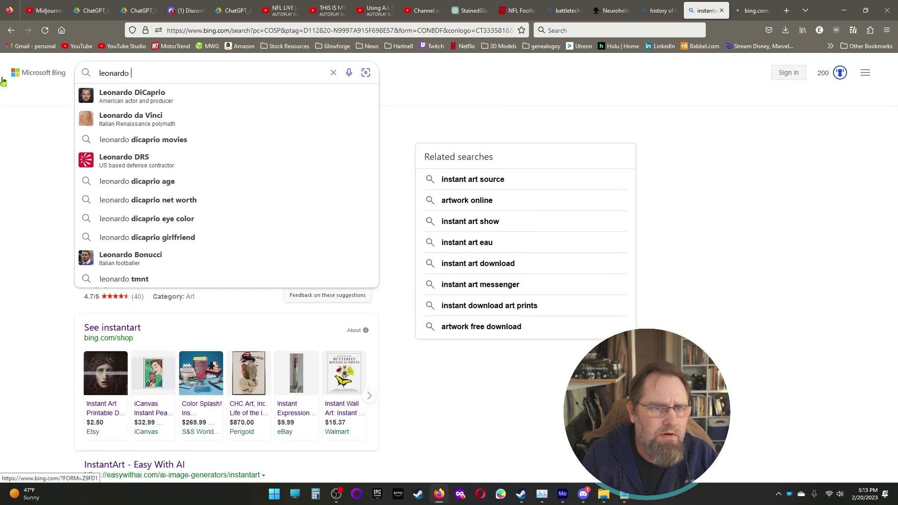
pyautogui.write('art i')
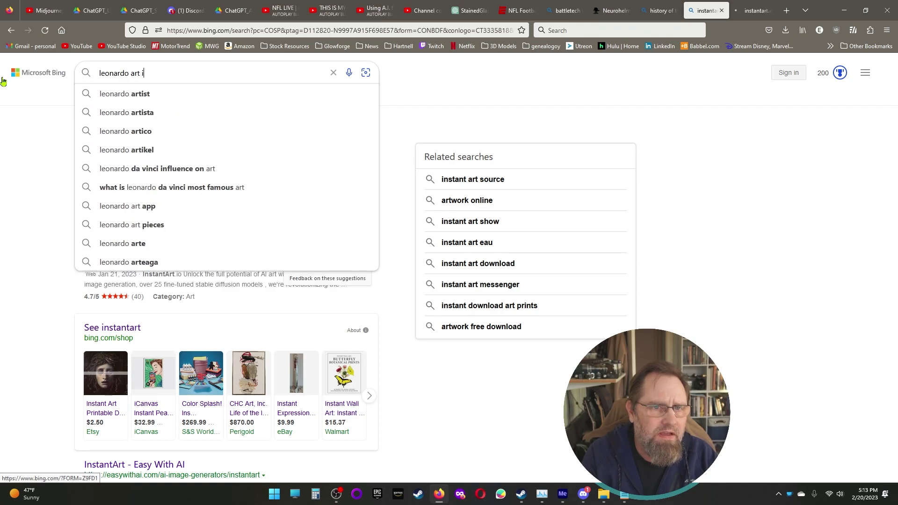
pyautogui.press('BackSpace')
pyautogui.write('ai gen')
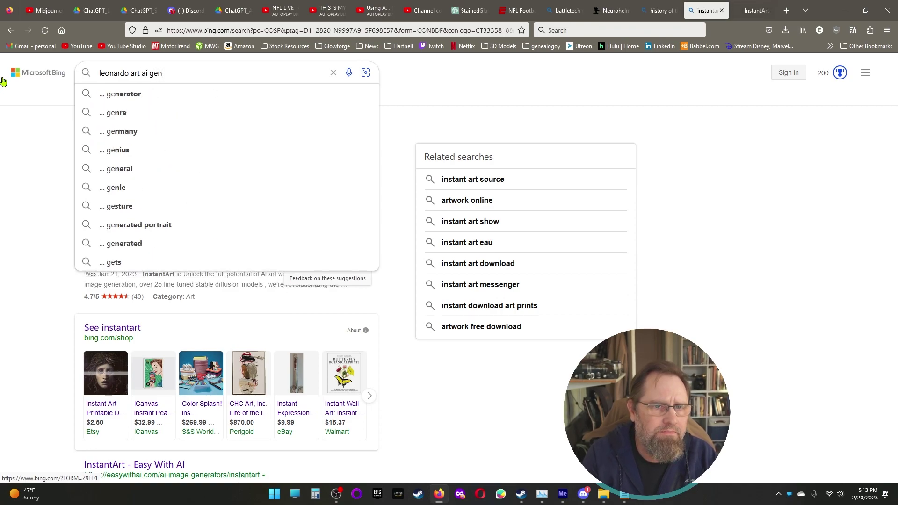
pyautogui.press('Return')
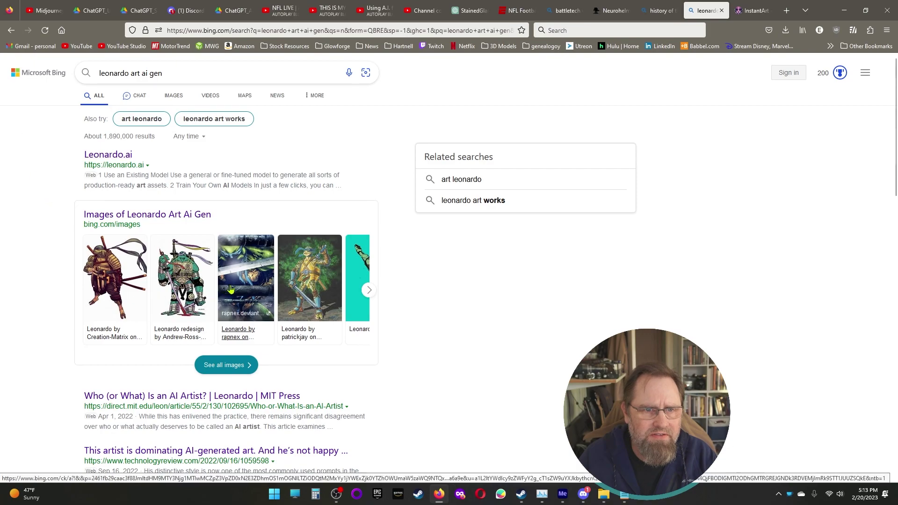
pyautogui.click(125, 161)
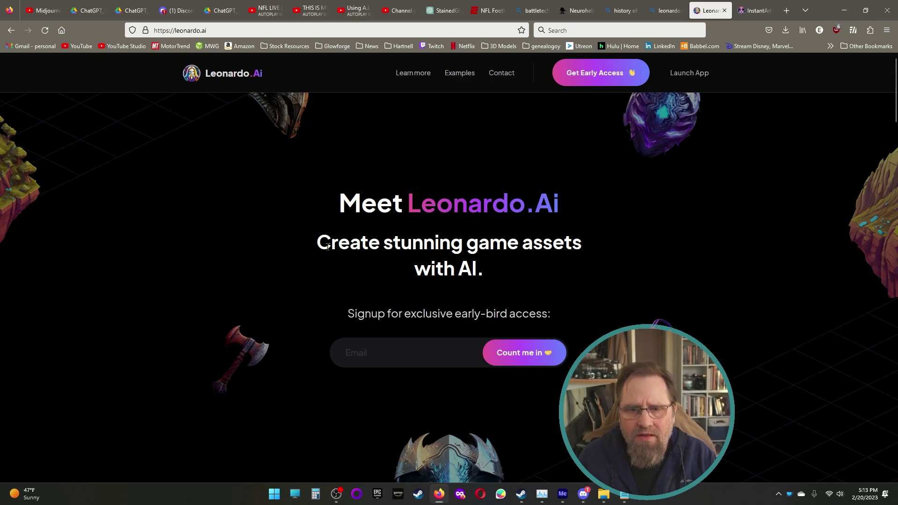
# Step: Scroll through the Leonardo.Ai homepage's game-asset pitch and early-access signup form
pyautogui.scroll(-4, 638, 245)
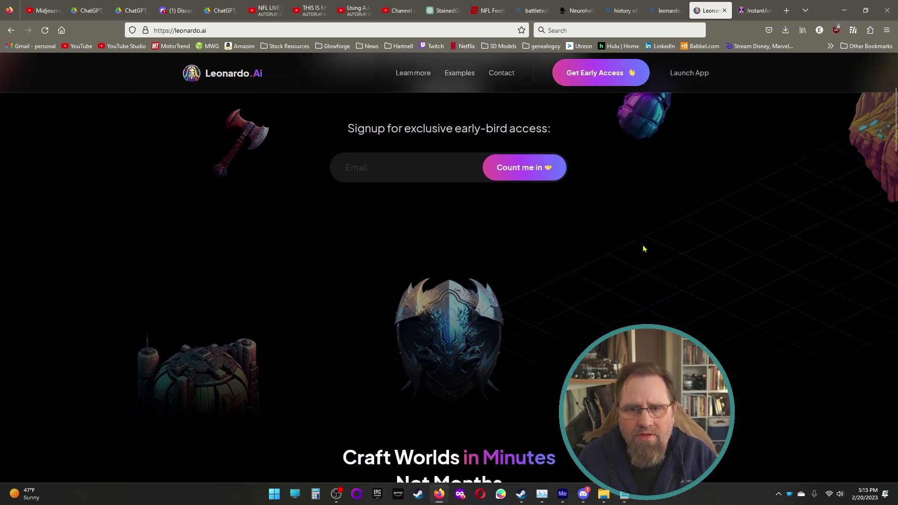
pyautogui.scroll(-4, 649, 252)
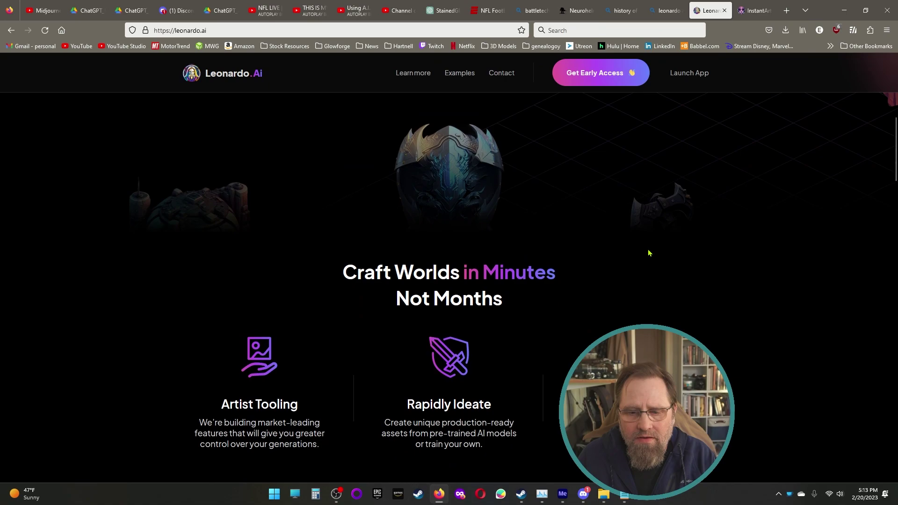
pyautogui.scroll(8, 648, 253)
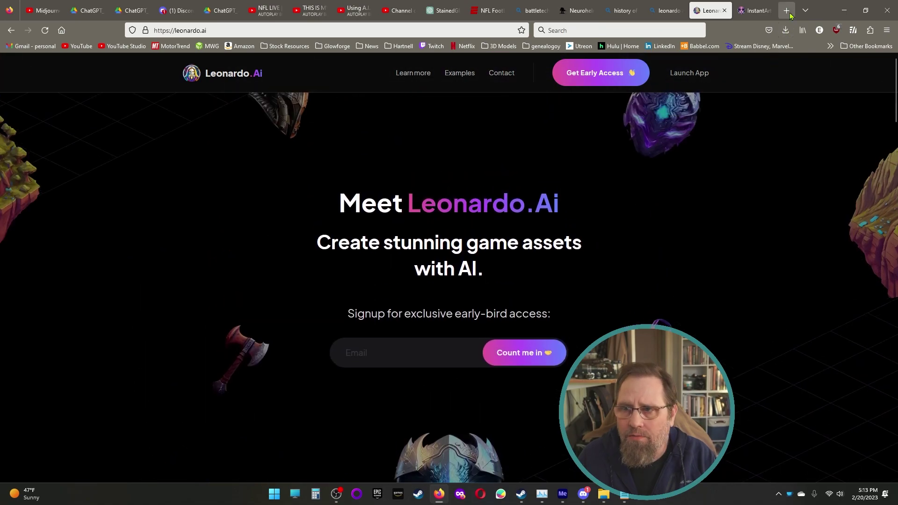
pyautogui.click(845, 11)
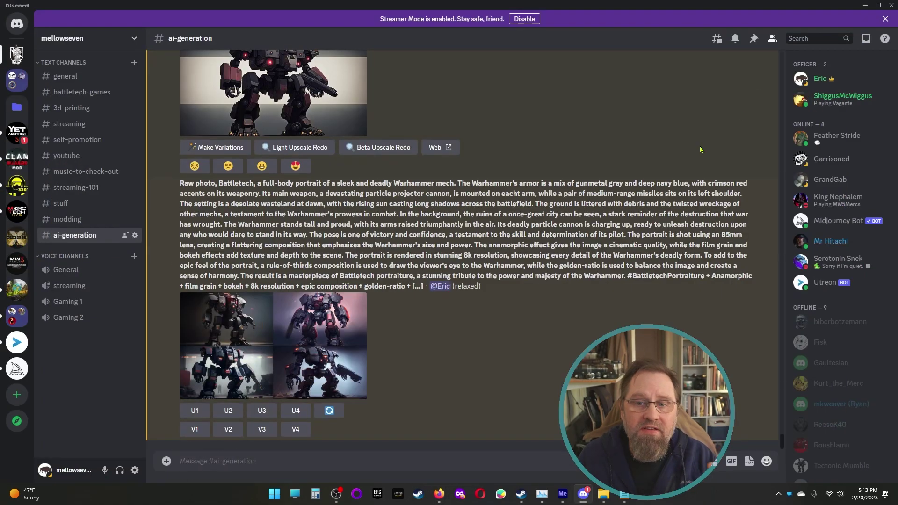